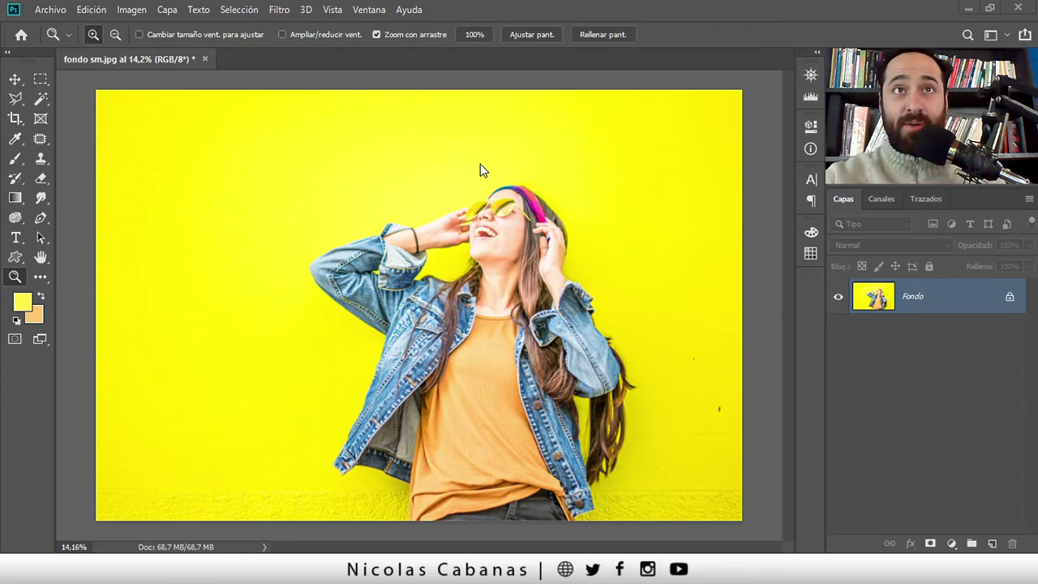
Zoom and pan to inspect the jacket collar, raised arm, hair and face against the yellow wall
{"action": "left_click_drag", "start_coordinate": [565, 212], "coordinate": [595, 208]}
{"action": "left_click_drag", "start_coordinate": [424, 273], "coordinate": [485, 249]}
{"action": "mouse_move", "coordinate": [284, 364]}
{"action": "left_mouse_down"}
{"action": "mouse_move", "coordinate": [285, 354]}
{"action": "mouse_move", "coordinate": [463, 313]}
{"action": "left_mouse_up"}
{"action": "mouse_move", "coordinate": [383, 329]}
{"action": "left_mouse_down"}
{"action": "mouse_move", "coordinate": [441, 332]}
{"action": "mouse_move", "coordinate": [396, 324]}
{"action": "left_mouse_up"}
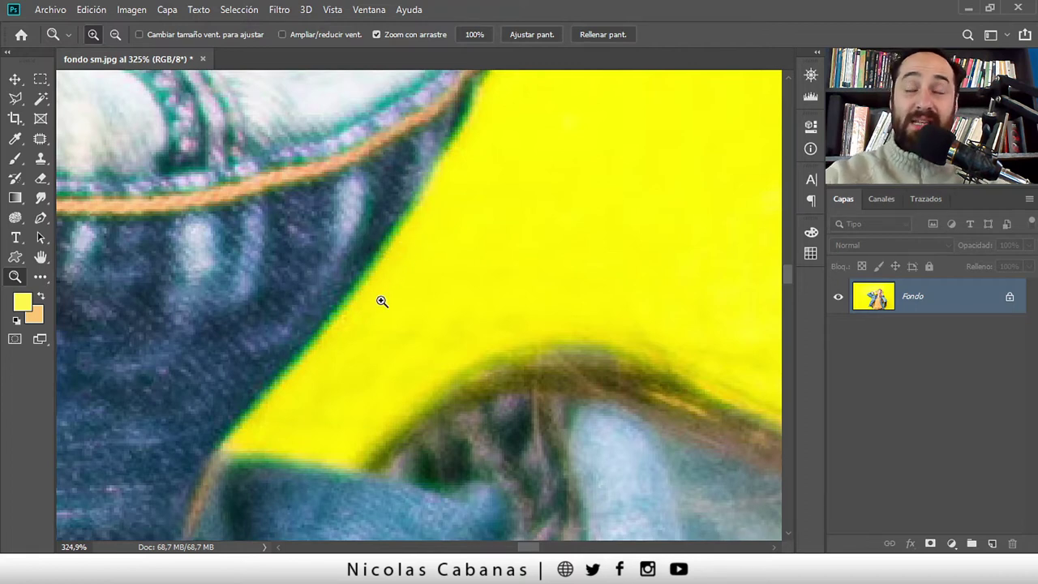
{"action": "scroll", "coordinate": [422, 278], "scroll_direction": "down", "scroll_amount": 3}
{"action": "scroll", "coordinate": [389, 285], "scroll_direction": "down", "scroll_amount": 3}
{"action": "scroll", "coordinate": [355, 287], "scroll_direction": "down", "scroll_amount": 3}
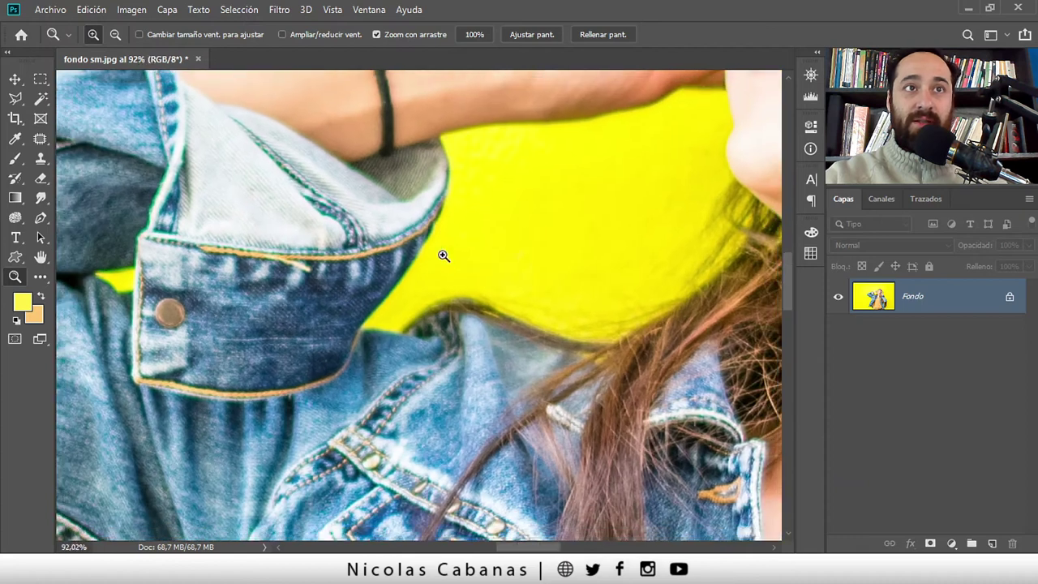
{"action": "scroll", "coordinate": [445, 255], "scroll_direction": "down", "scroll_amount": 2}
{"action": "left_click_drag", "start_coordinate": [495, 268], "coordinate": [346, 322]}
{"action": "left_click_drag", "start_coordinate": [562, 202], "coordinate": [392, 364]}
{"action": "mouse_move", "coordinate": [666, 285]}
{"action": "left_mouse_down"}
{"action": "mouse_move", "coordinate": [407, 309]}
{"action": "mouse_move", "coordinate": [385, 297]}
{"action": "left_mouse_up"}
{"action": "scroll", "coordinate": [663, 213], "scroll_direction": "up", "scroll_amount": 2}
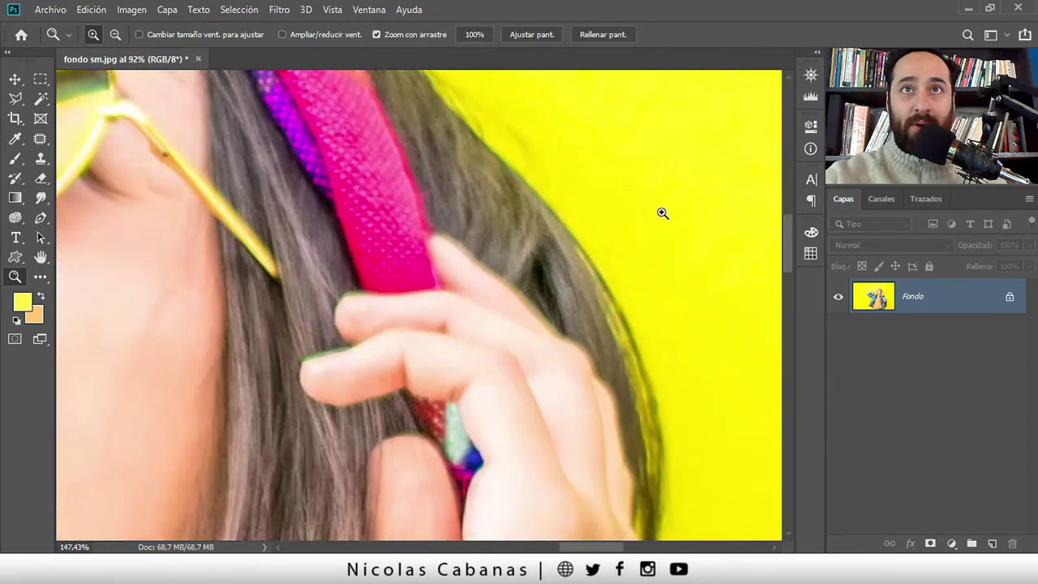
{"action": "scroll", "coordinate": [635, 252], "scroll_direction": "up", "scroll_amount": 3}
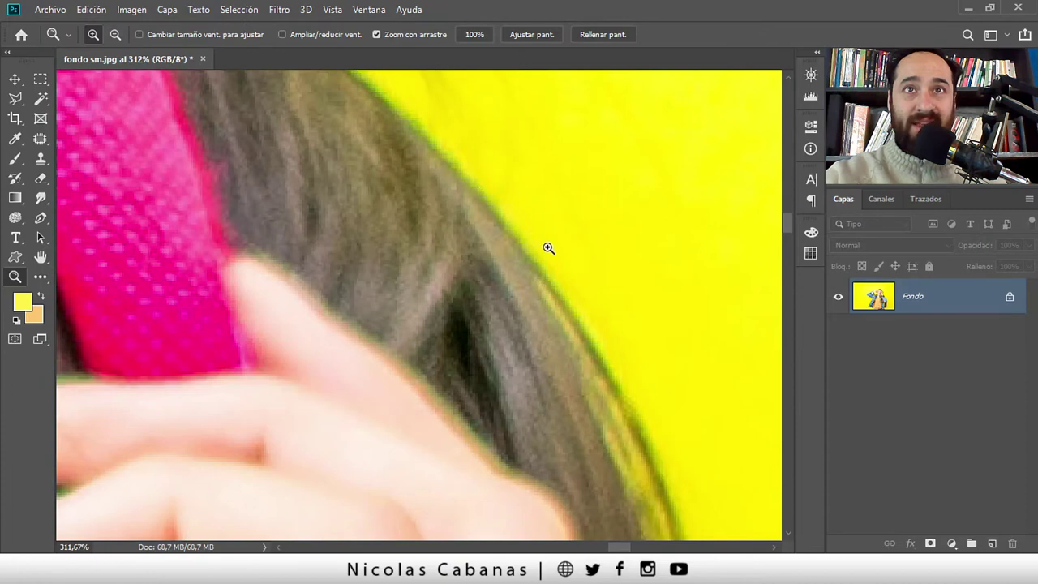
Inspect the hair, torso and jeans edges, then zoom back out to the whole image
{"action": "scroll", "coordinate": [503, 241], "scroll_direction": "down", "scroll_amount": 2}
{"action": "scroll", "coordinate": [497, 394], "scroll_direction": "down", "scroll_amount": 2}
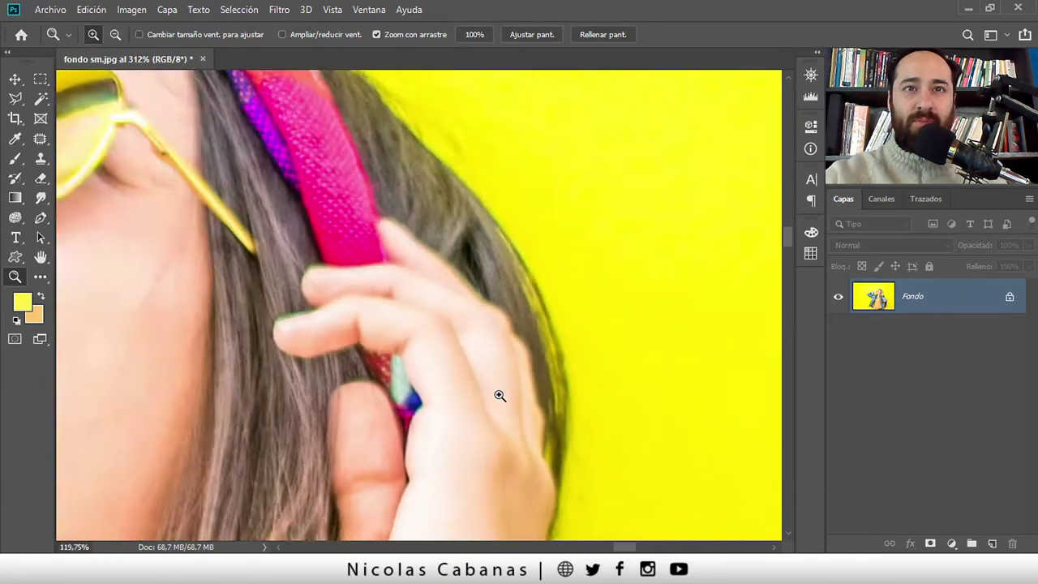
{"action": "scroll", "coordinate": [523, 418], "scroll_direction": "down", "scroll_amount": 1}
{"action": "scroll", "coordinate": [523, 417], "scroll_direction": "down", "scroll_amount": 5}
{"action": "scroll", "coordinate": [509, 359], "scroll_direction": "down", "scroll_amount": 5}
{"action": "scroll", "coordinate": [463, 174], "scroll_direction": "down", "scroll_amount": 1}
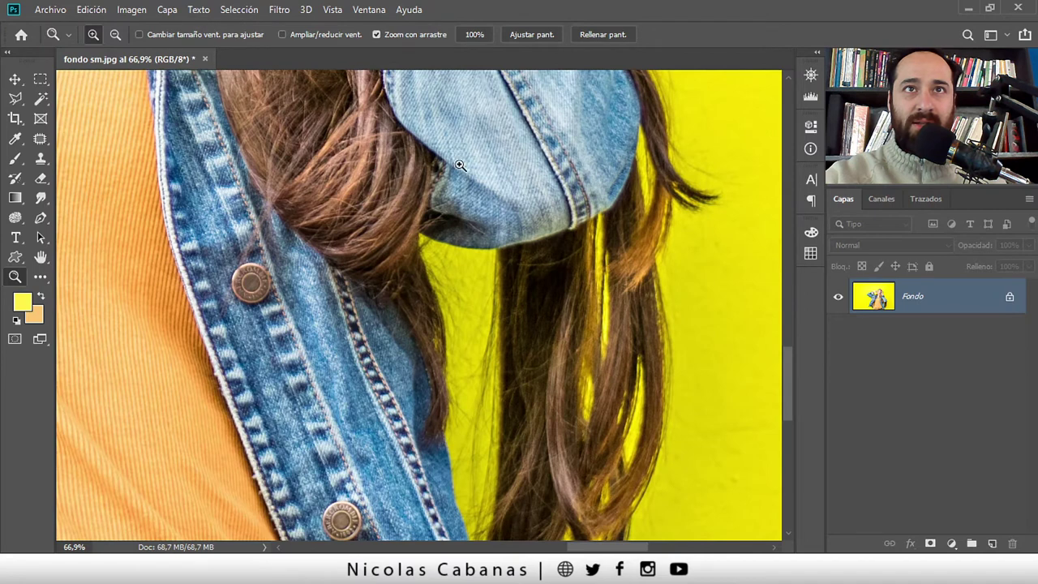
{"action": "mouse_move", "coordinate": [510, 228]}
{"action": "left_mouse_down"}
{"action": "mouse_move", "coordinate": [584, 229]}
{"action": "mouse_move", "coordinate": [463, 316]}
{"action": "mouse_move", "coordinate": [319, 292]}
{"action": "mouse_move", "coordinate": [347, 372]}
{"action": "left_mouse_up"}
{"action": "left_click_drag", "start_coordinate": [324, 457], "coordinate": [317, 194]}
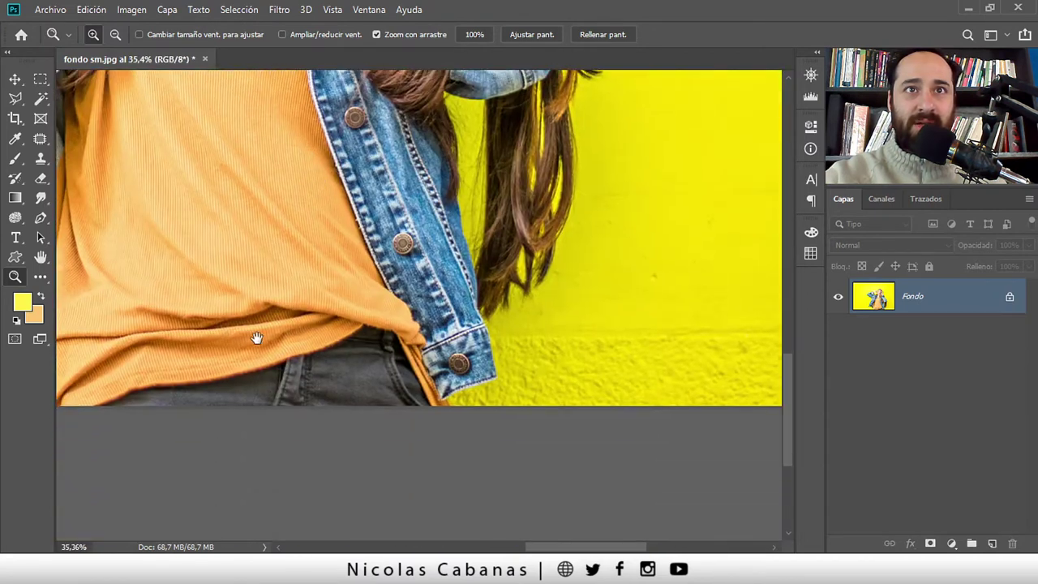
{"action": "left_click_drag", "start_coordinate": [254, 341], "coordinate": [624, 367]}
{"action": "left_click_drag", "start_coordinate": [318, 323], "coordinate": [424, 345]}
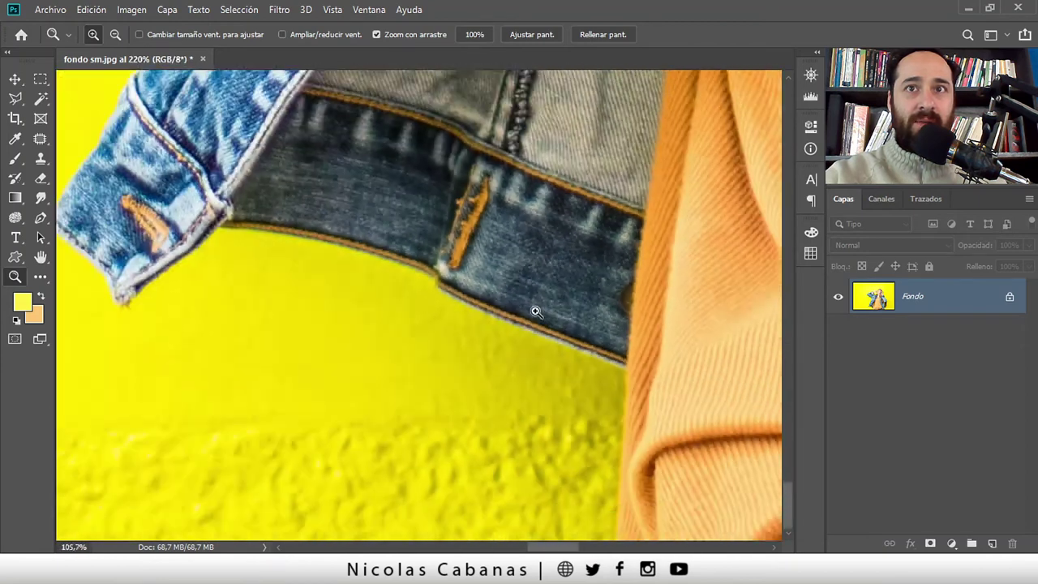
{"action": "left_click_drag", "start_coordinate": [504, 327], "coordinate": [406, 324]}
{"action": "mouse_move", "coordinate": [551, 211]}
{"action": "left_mouse_down"}
{"action": "mouse_move", "coordinate": [391, 305]}
{"action": "mouse_move", "coordinate": [391, 341]}
{"action": "mouse_move", "coordinate": [446, 292]}
{"action": "mouse_move", "coordinate": [428, 302]}
{"action": "left_mouse_up"}
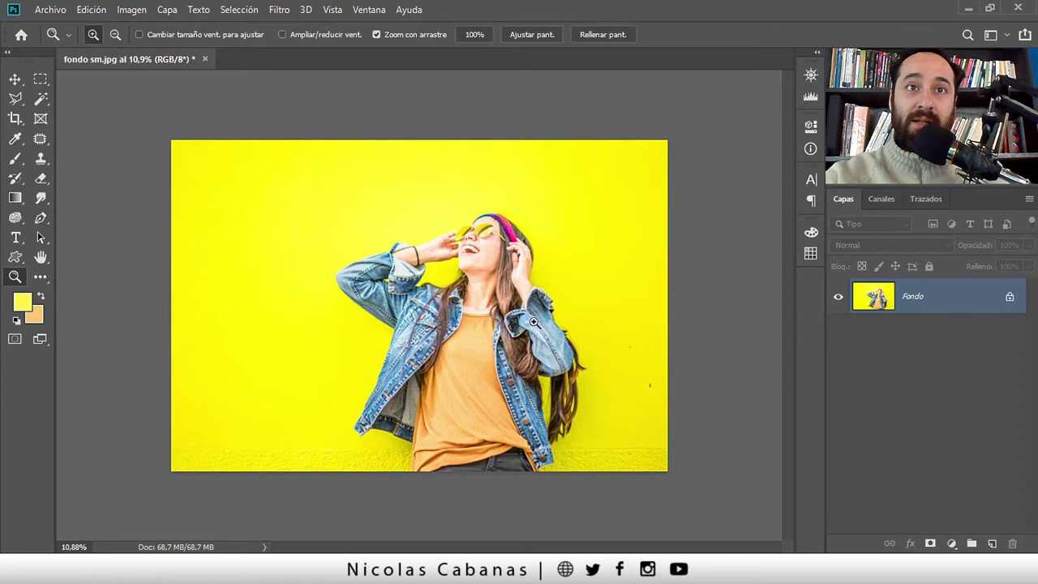
{"action": "left_click_drag", "start_coordinate": [519, 320], "coordinate": [520, 292]}
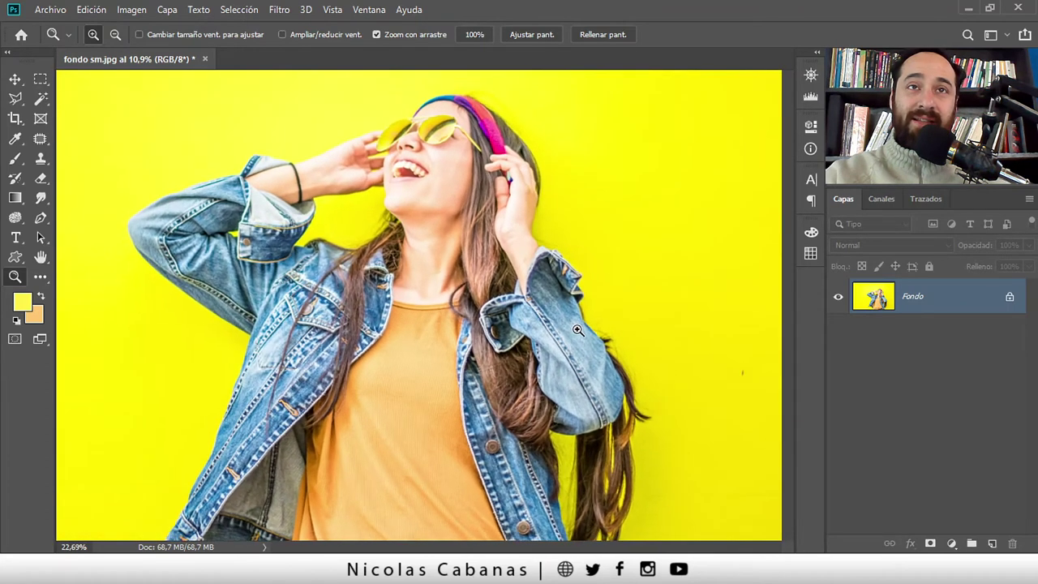
{"action": "scroll", "coordinate": [487, 275], "scroll_direction": "up", "scroll_amount": 3}
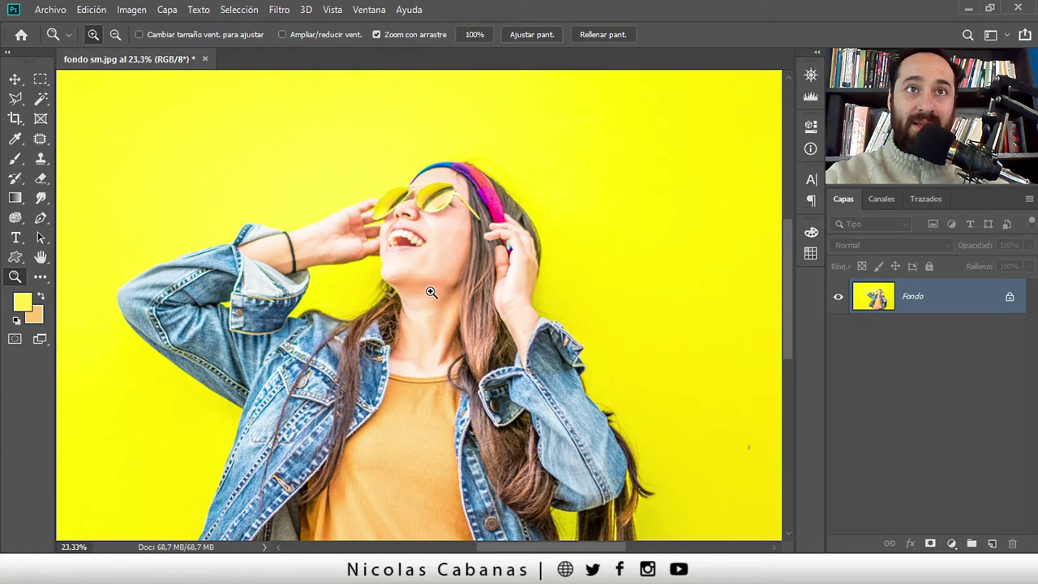
{"action": "scroll", "coordinate": [427, 406], "scroll_direction": "down", "scroll_amount": 2}
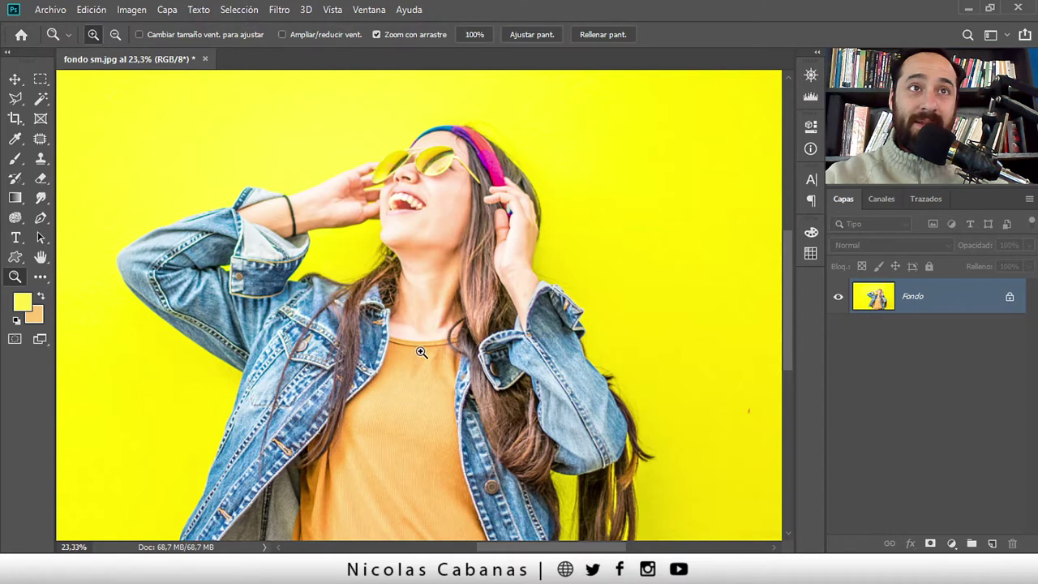
{"action": "left_click_drag", "start_coordinate": [428, 122], "coordinate": [463, 132]}
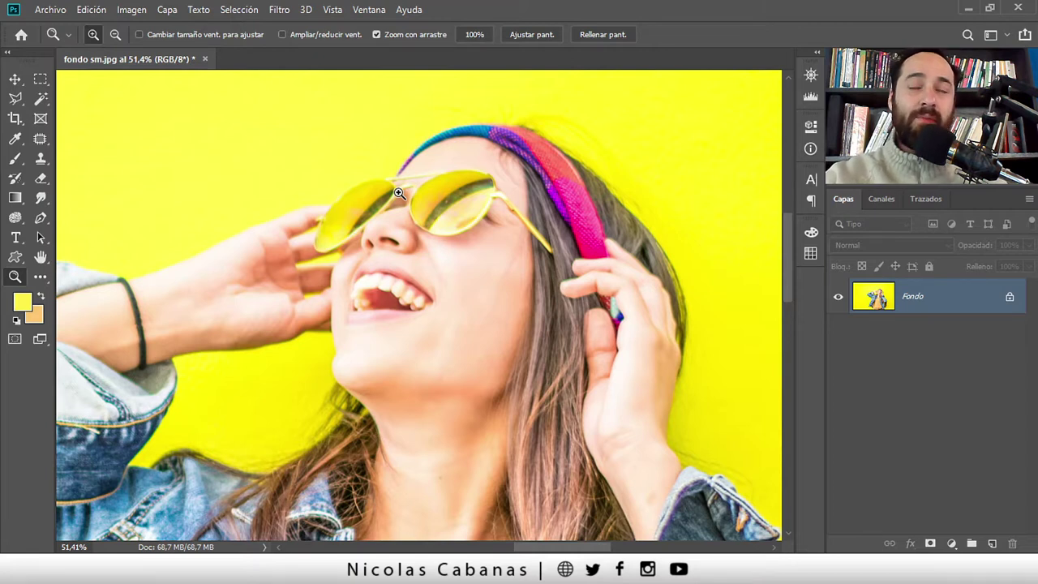
{"action": "left_click_drag", "start_coordinate": [430, 232], "coordinate": [188, 259]}
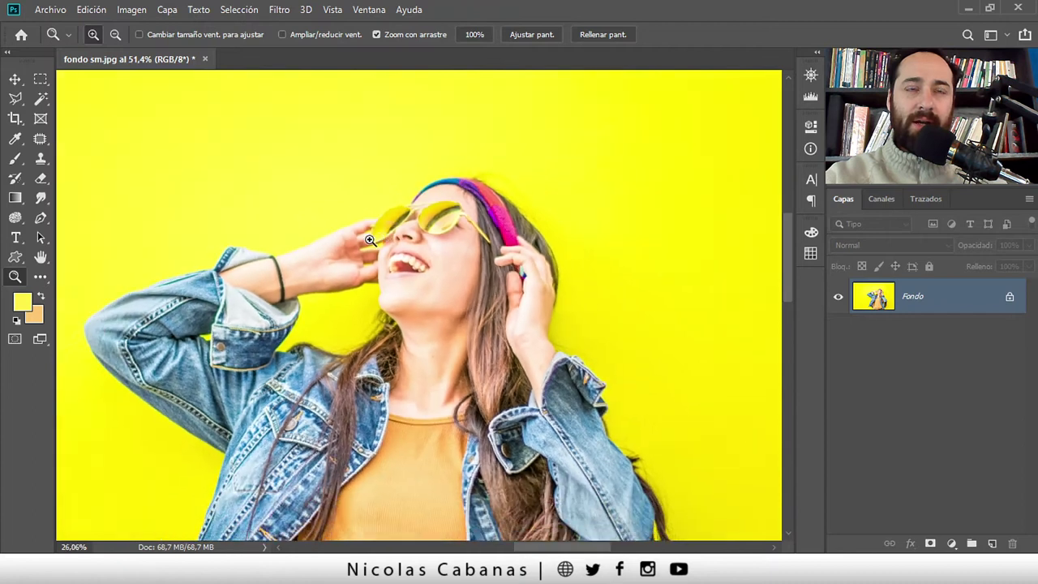
{"action": "left_click_drag", "start_coordinate": [407, 364], "coordinate": [348, 382]}
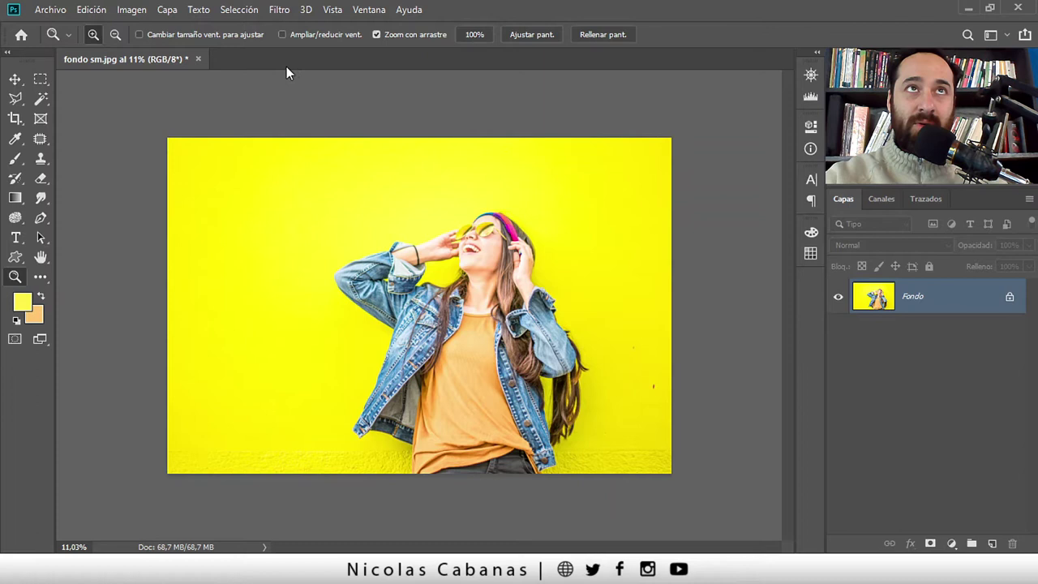
Open Gama de colores, sample the yellow wall, then test the denim jacket colour
{"action": "left_click", "coordinate": [243, 10]}
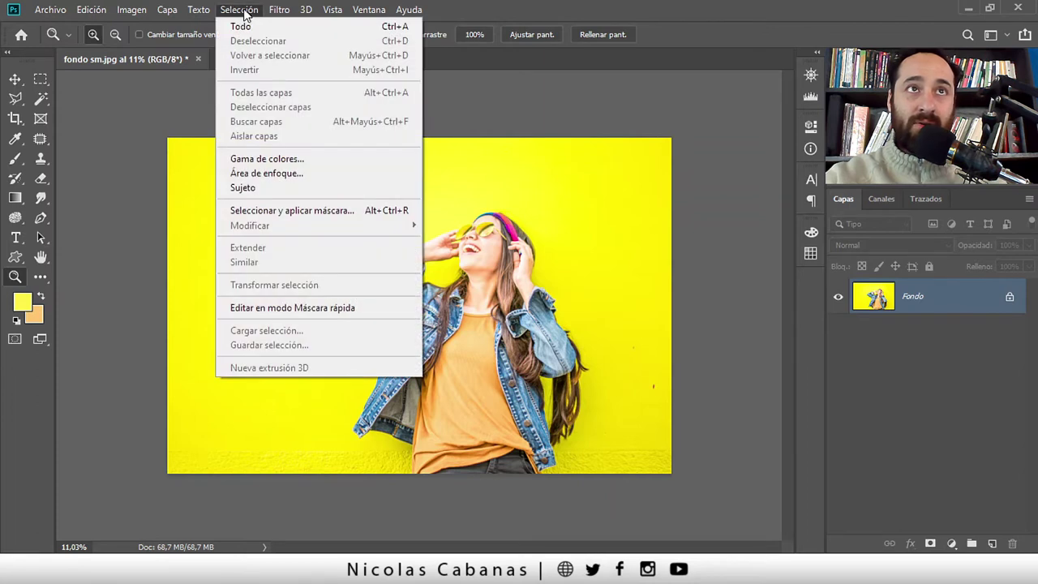
{"action": "left_click", "coordinate": [309, 159]}
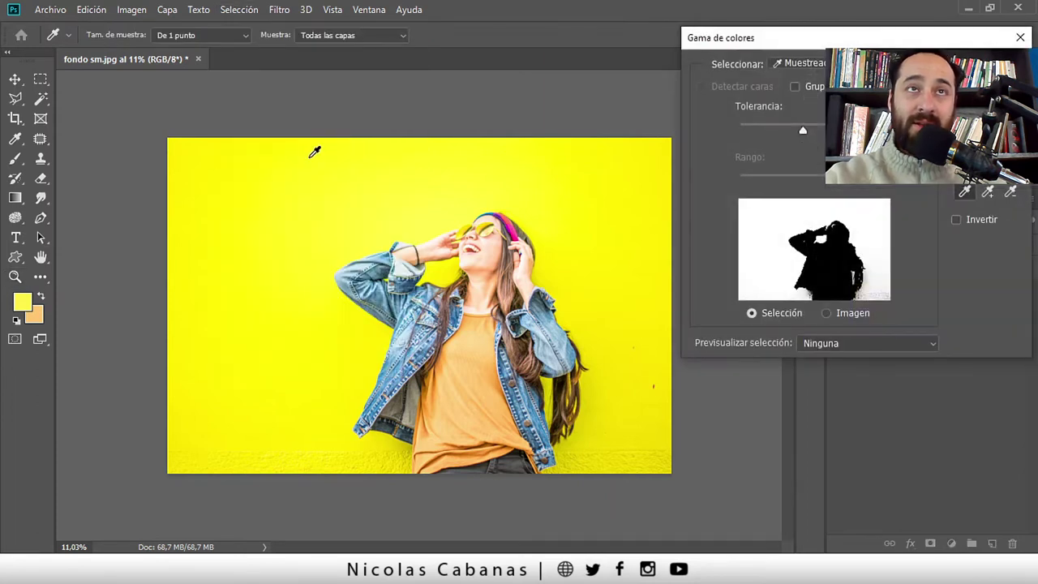
{"action": "left_click_drag", "start_coordinate": [731, 40], "coordinate": [682, 43]}
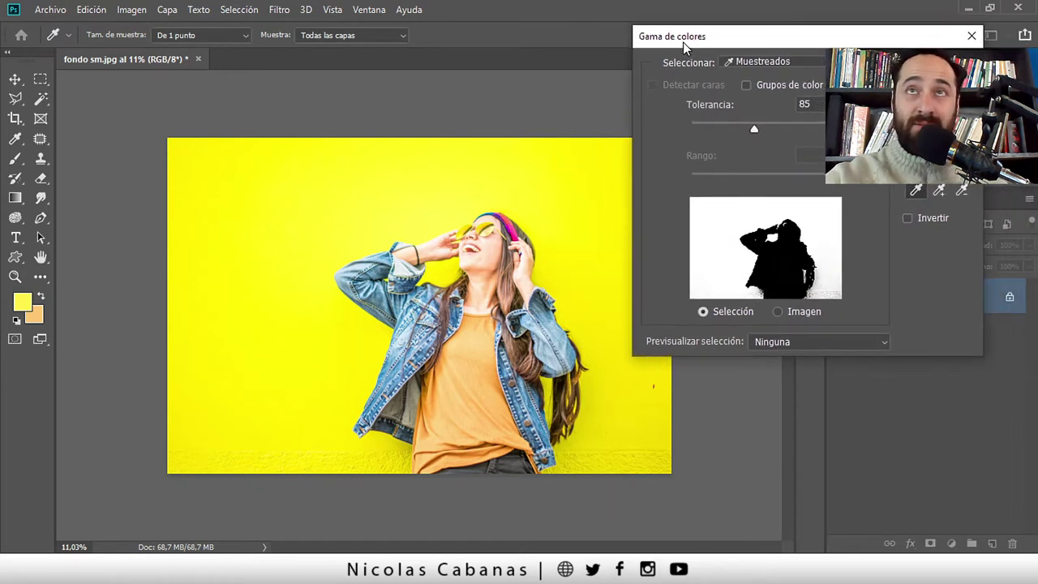
{"action": "left_click", "coordinate": [175, 143]}
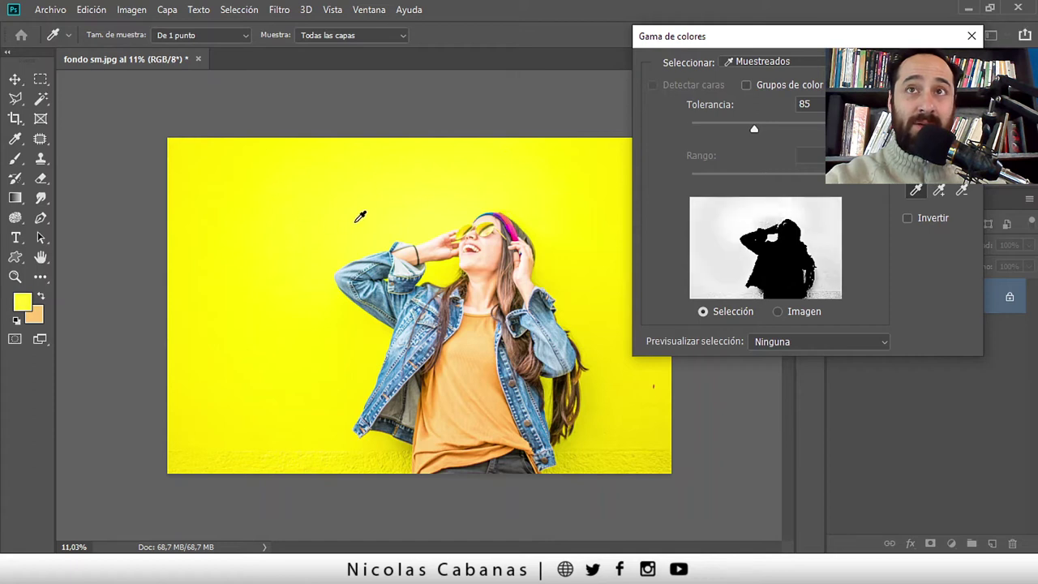
{"action": "left_click", "coordinate": [376, 268]}
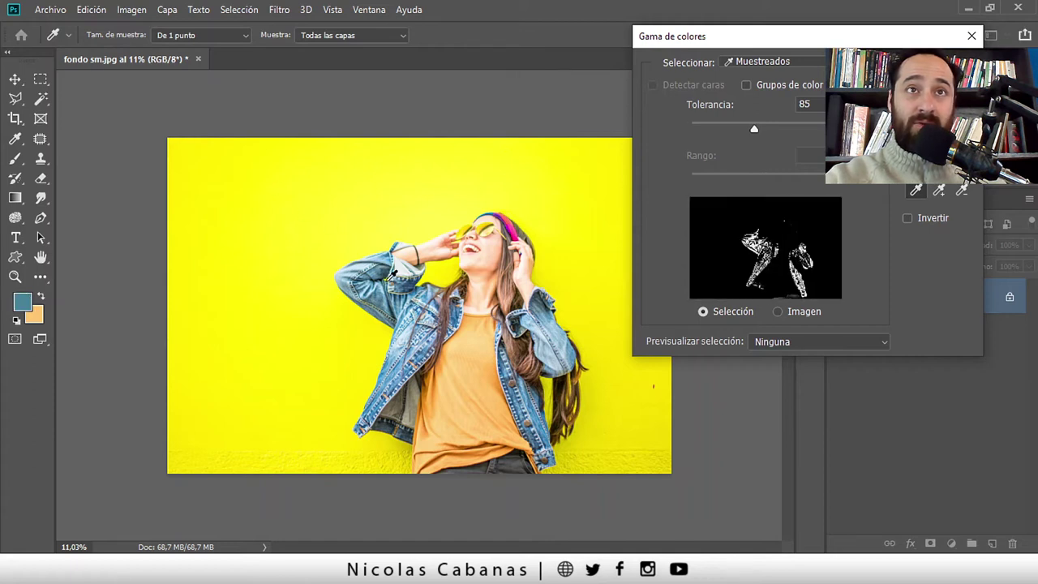
Try samples on the shirt and woman, then resample the yellow wall to whiten the background
{"action": "left_click", "coordinate": [487, 351]}
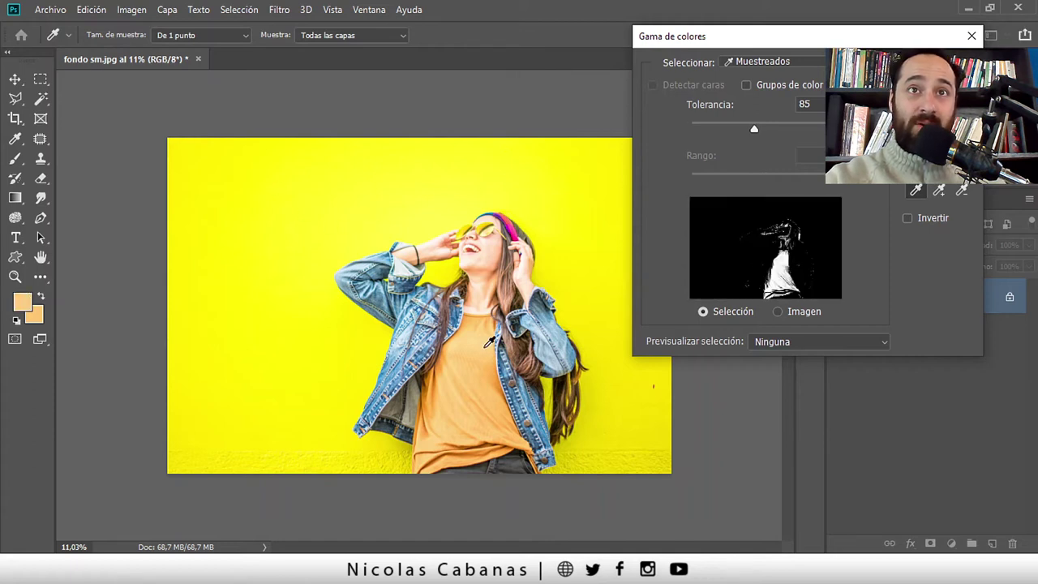
{"action": "left_click", "coordinate": [466, 392]}
{"action": "mouse_move", "coordinate": [463, 329]}
{"action": "left_mouse_down"}
{"action": "mouse_move", "coordinate": [519, 211]}
{"action": "mouse_move", "coordinate": [181, 136]}
{"action": "left_mouse_up"}
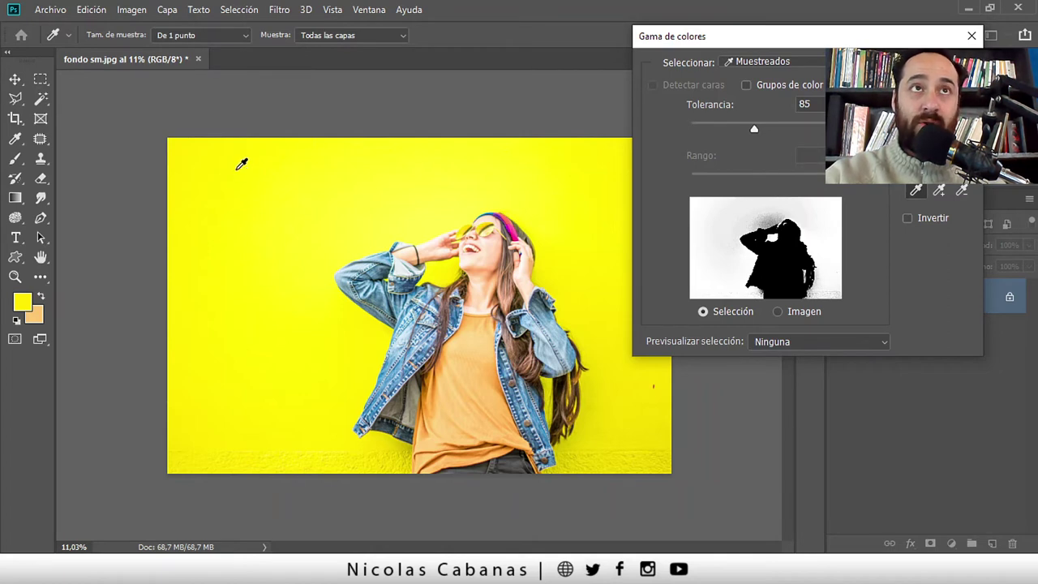
{"action": "left_click", "coordinate": [243, 162], "text": "shift"}
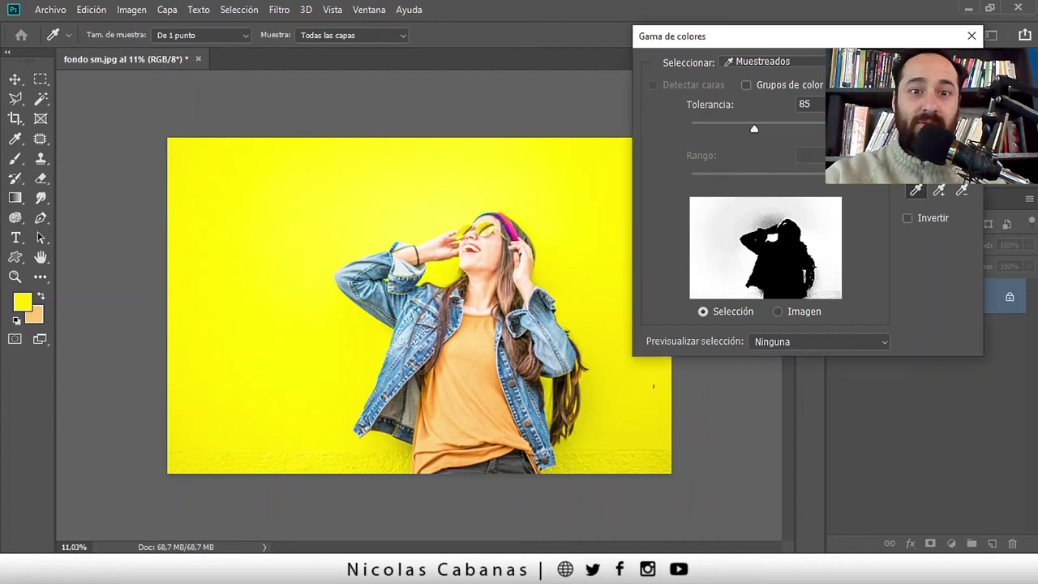
{"action": "left_click", "coordinate": [231, 176]}
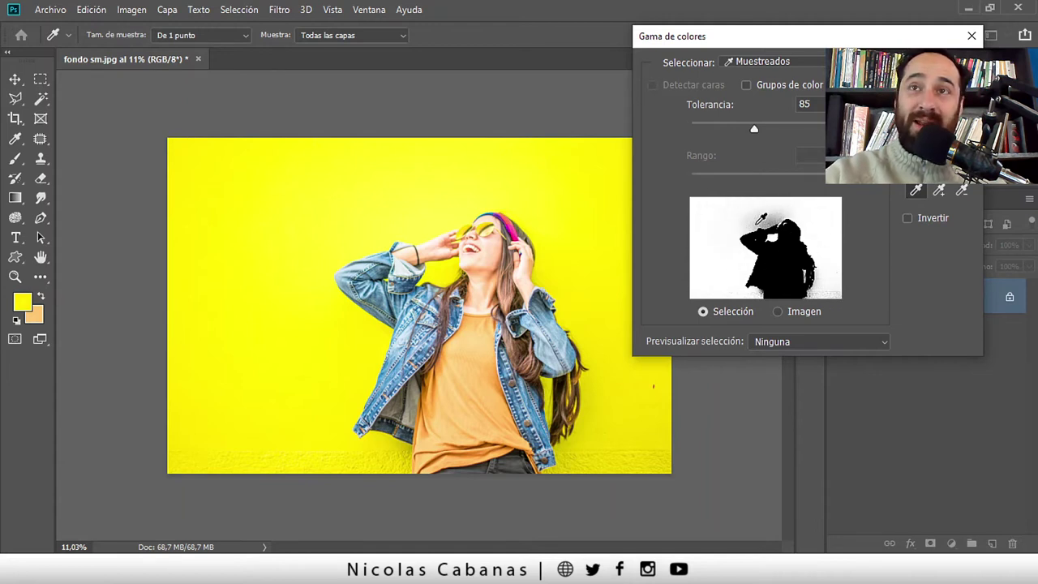
{"action": "left_click", "coordinate": [357, 212]}
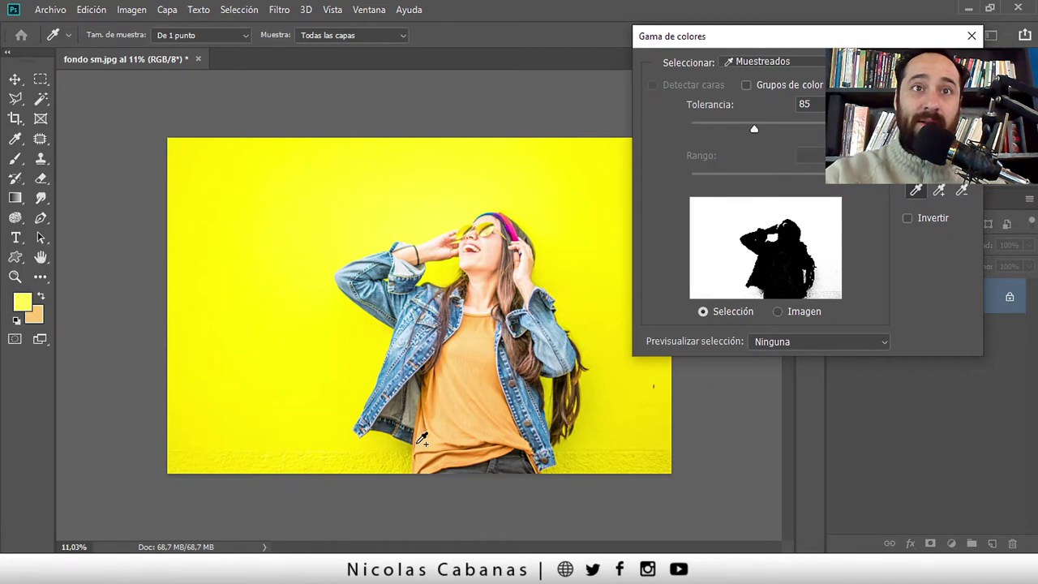
Resample the yellow wall at several patches around the woman to clear speckles
{"action": "left_click", "coordinate": [415, 438]}
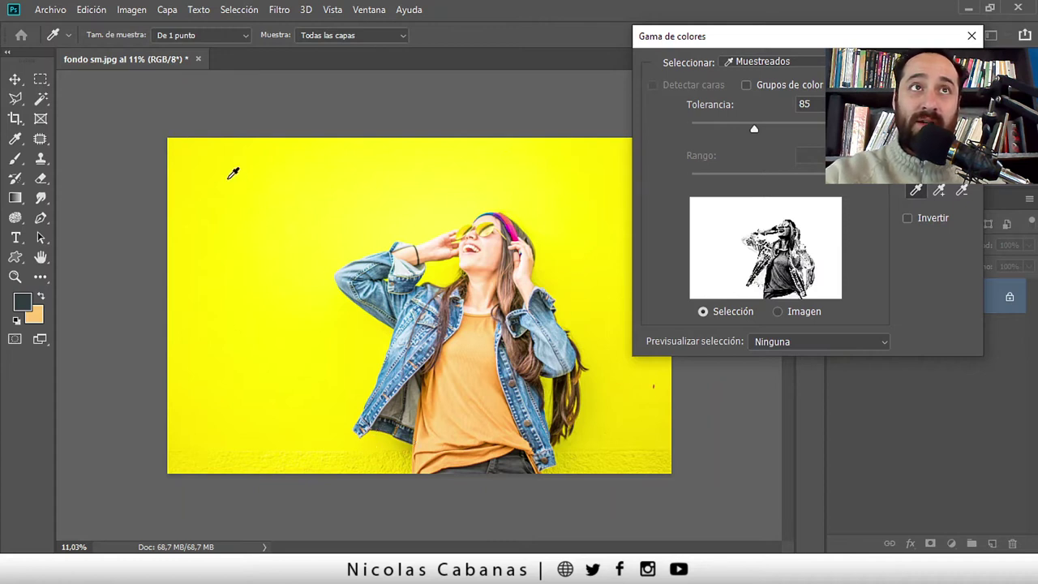
{"action": "left_click", "coordinate": [176, 144]}
{"action": "left_click", "coordinate": [260, 171], "text": "shift"}
{"action": "left_click", "coordinate": [347, 188], "text": "shift"}
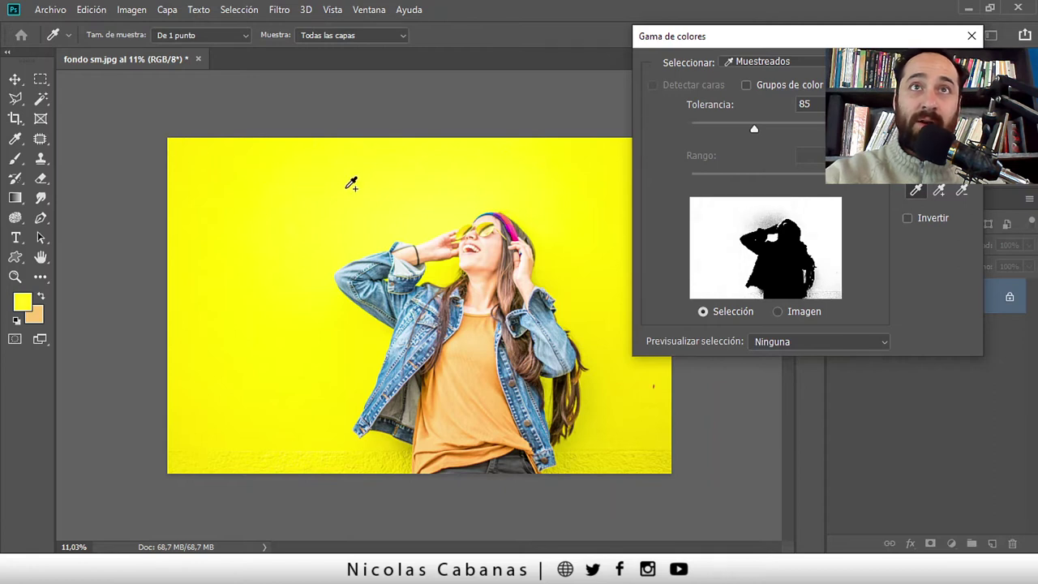
{"action": "left_click", "coordinate": [419, 196], "text": "shift"}
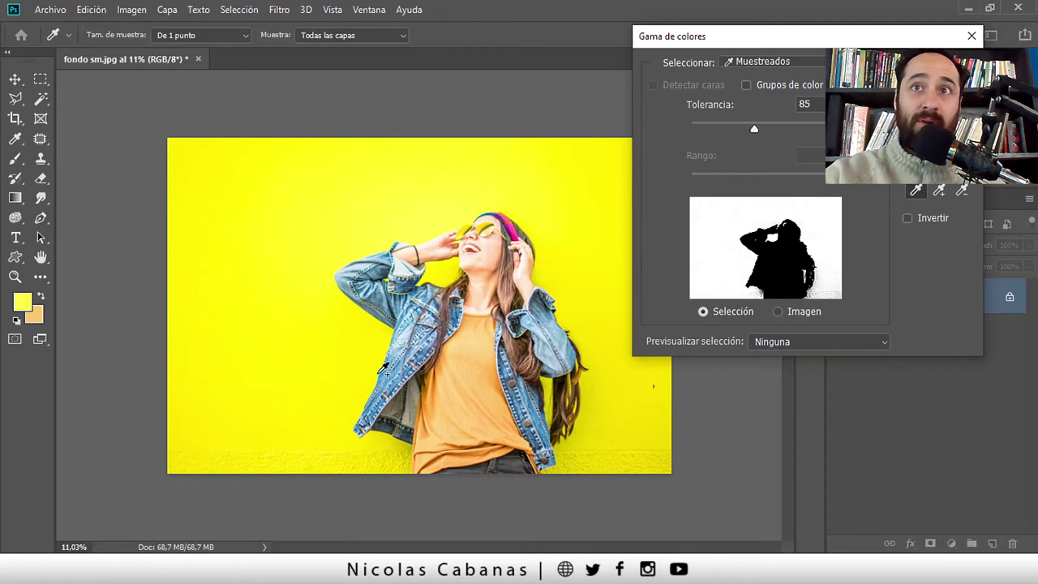
{"action": "left_click", "coordinate": [395, 442], "text": "shift"}
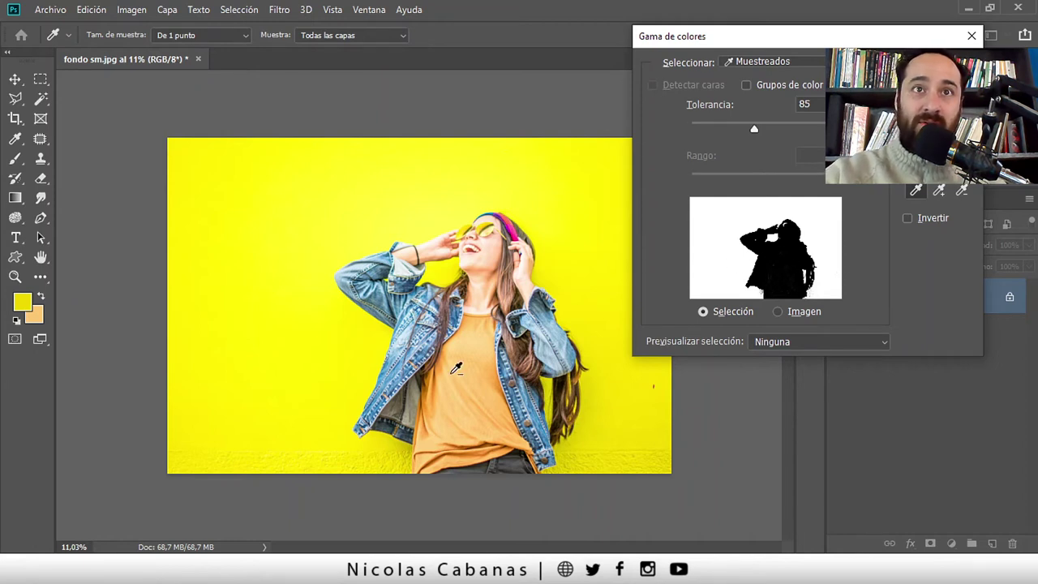
Add more yellow-wall samples, lower Tolerancia to 66, and confirm the selection
{"action": "left_click_drag", "start_coordinate": [435, 393], "coordinate": [460, 380]}
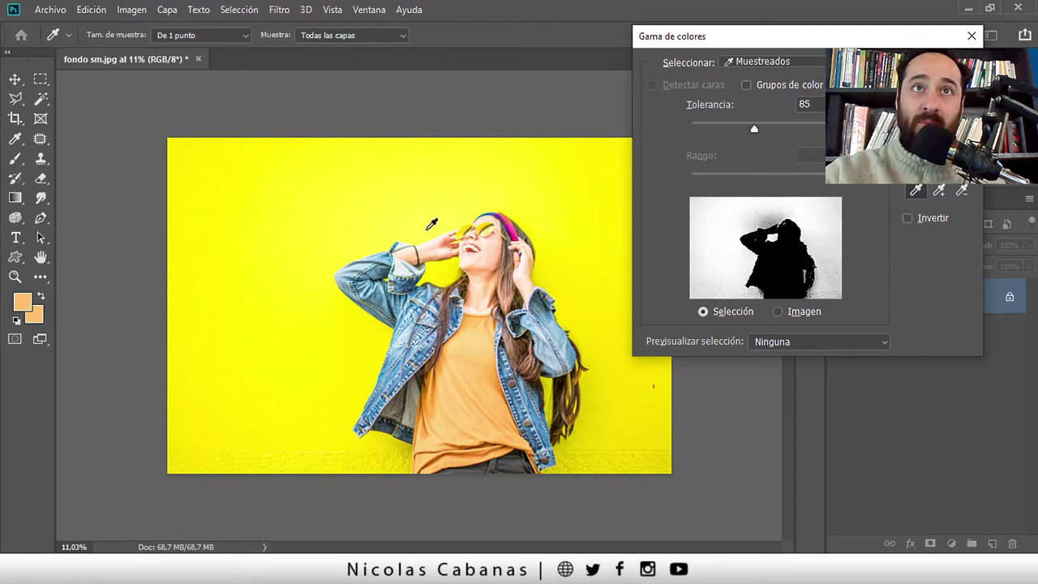
{"action": "left_click", "coordinate": [429, 225]}
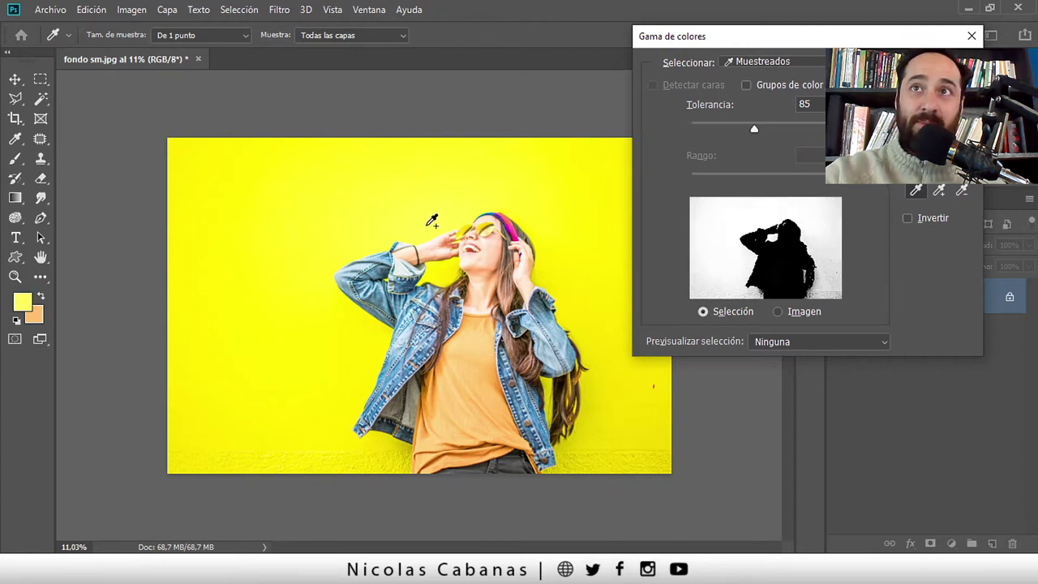
{"action": "left_click", "coordinate": [618, 389]}
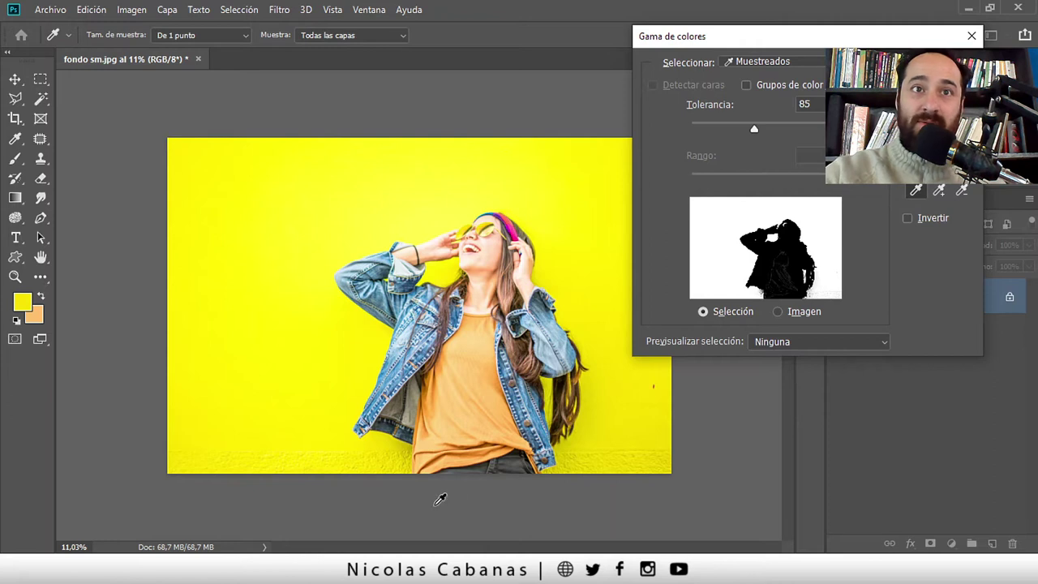
{"action": "left_click", "coordinate": [404, 441]}
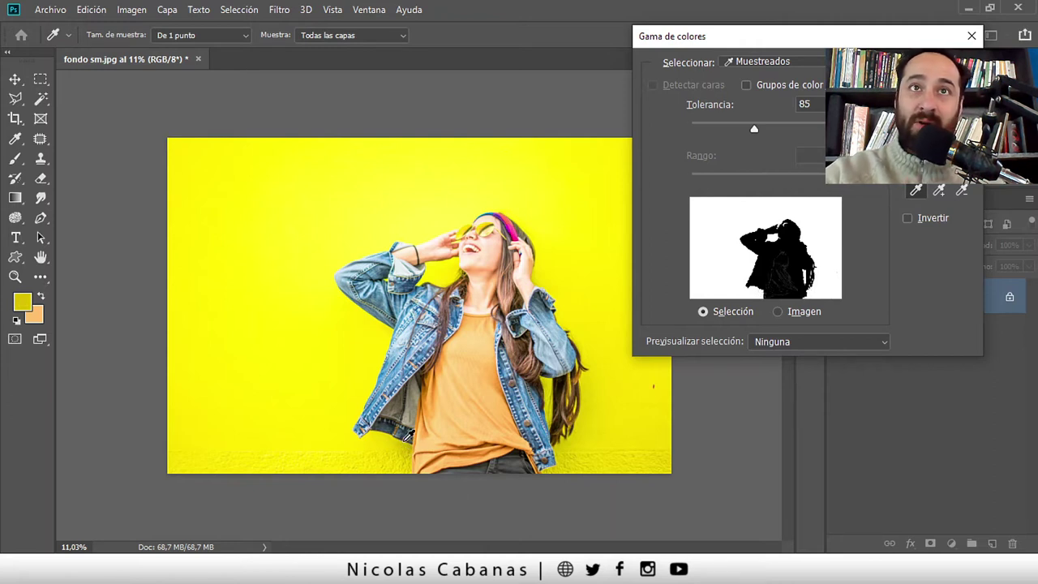
{"action": "left_click_drag", "start_coordinate": [752, 127], "coordinate": [741, 127]}
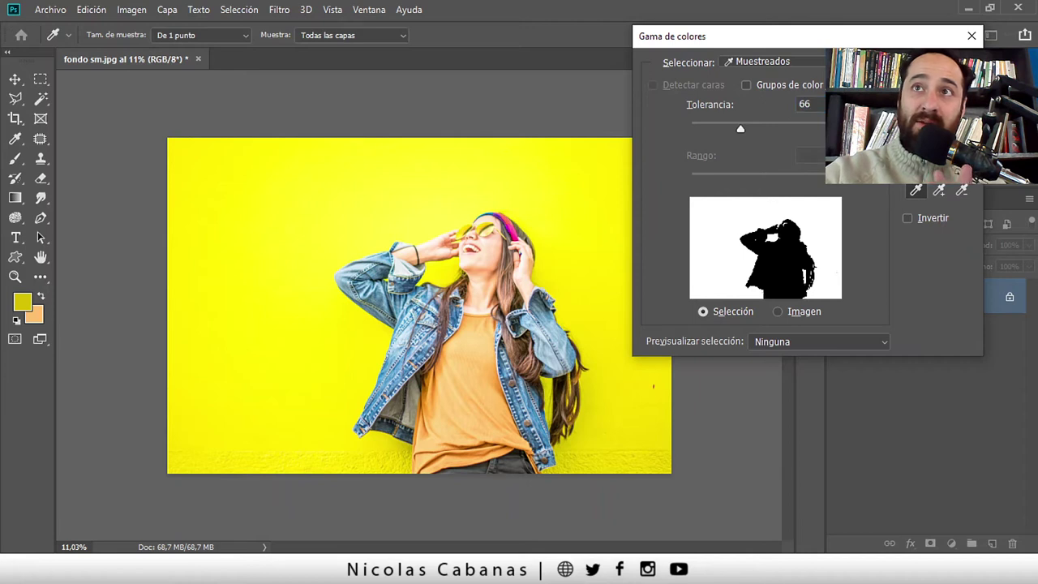
{"action": "key", "text": "z"}
{"action": "key", "text": "Return"}
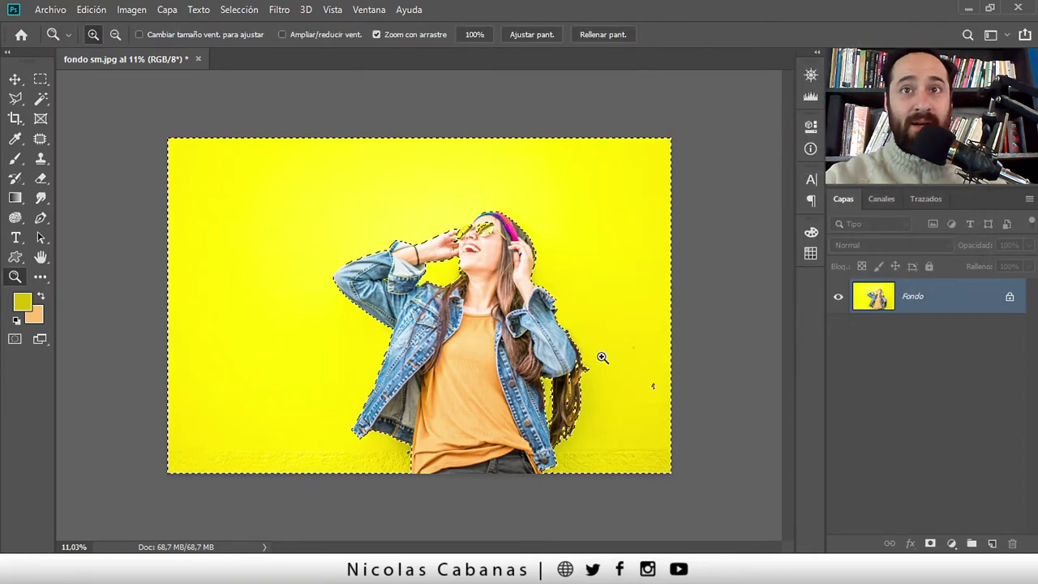
Set the Quick Mask overlay colour to purple at 50% opacity
{"action": "left_click", "coordinate": [15, 340]}
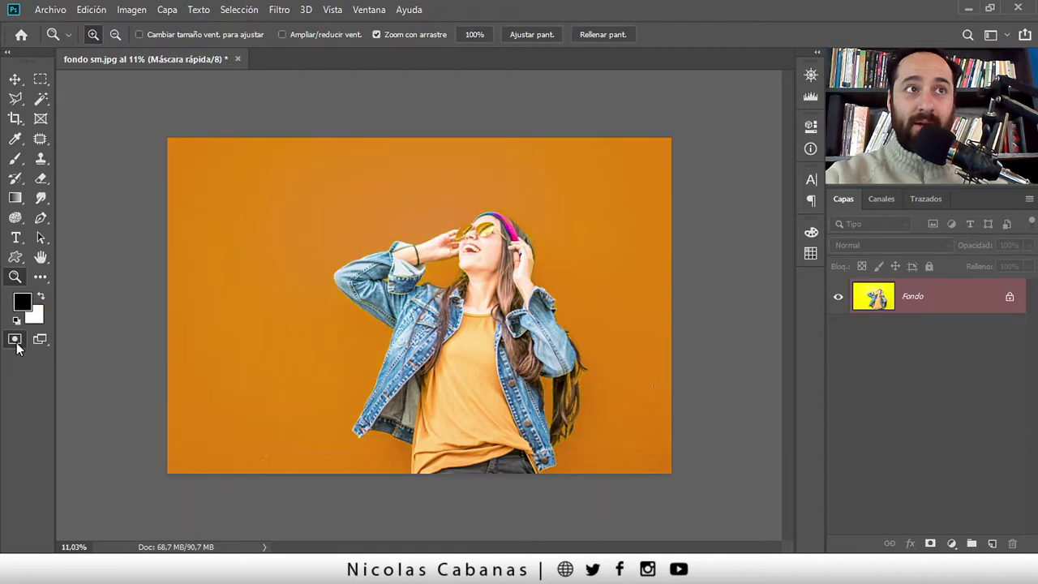
{"action": "double_click", "coordinate": [15, 340]}
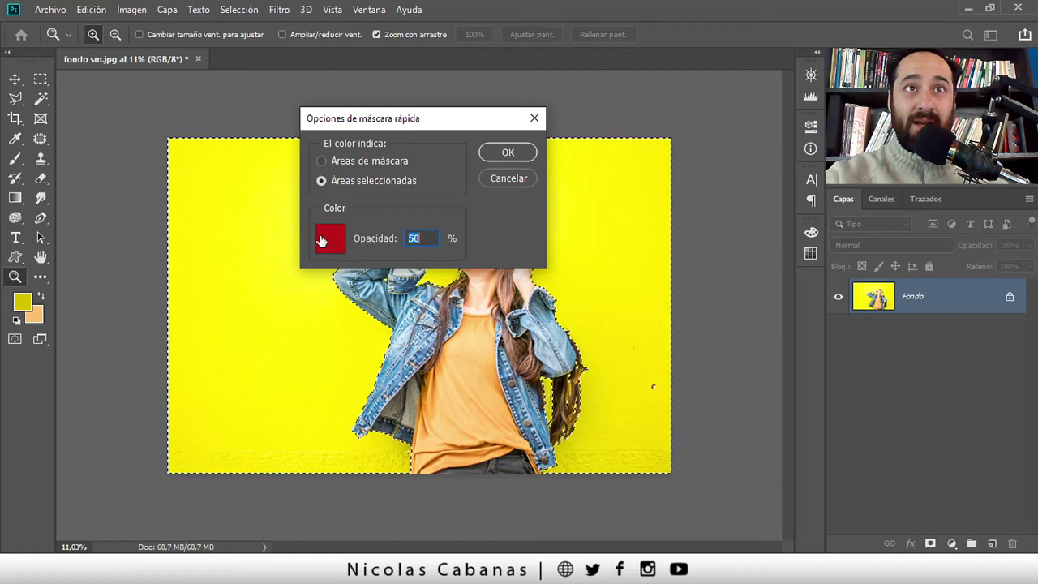
{"action": "left_click", "coordinate": [330, 244]}
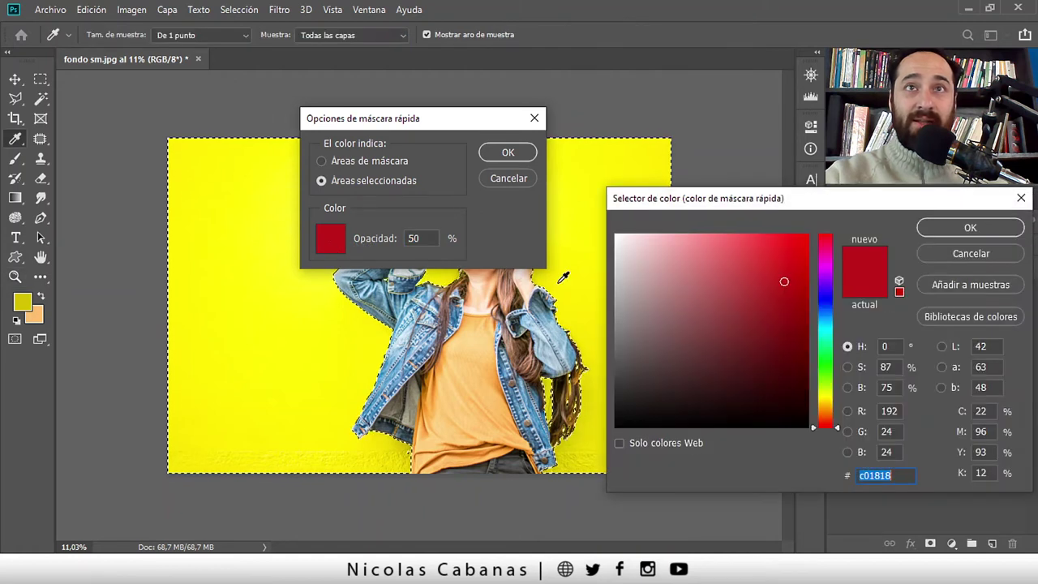
{"action": "left_click", "coordinate": [825, 365]}
{"action": "mouse_move", "coordinate": [824, 365]}
{"action": "left_mouse_down"}
{"action": "mouse_move", "coordinate": [833, 405]}
{"action": "mouse_move", "coordinate": [823, 233]}
{"action": "left_mouse_up"}
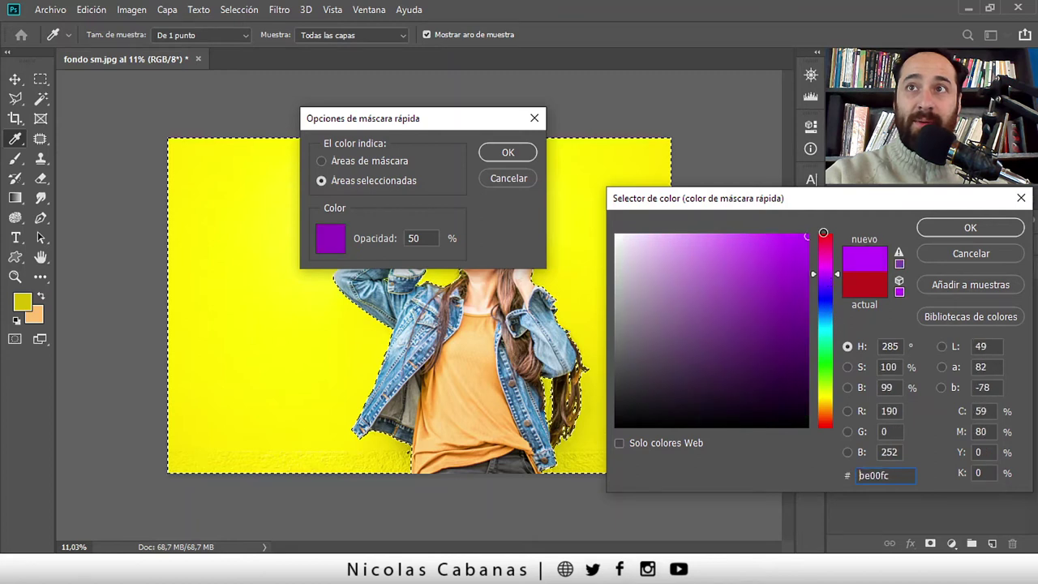
{"action": "left_click", "coordinate": [969, 227]}
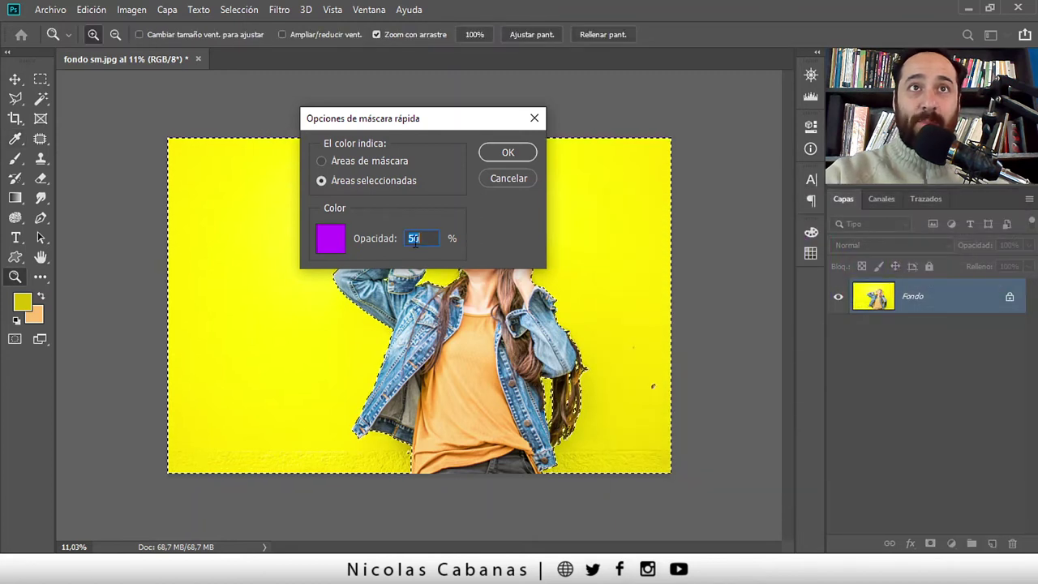
{"action": "left_click", "coordinate": [506, 153]}
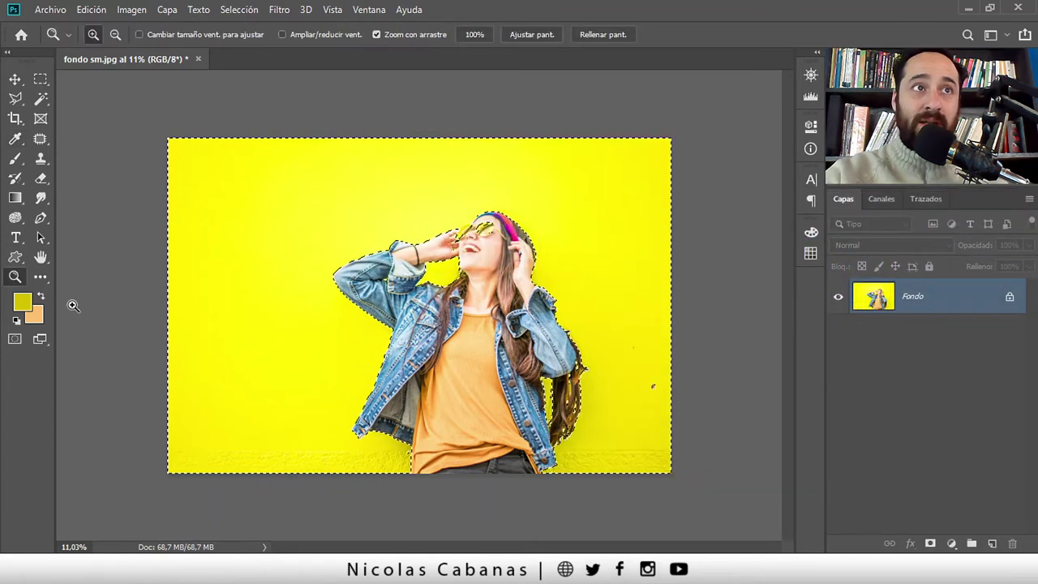
Enter Quick Mask, zoom to the face, and set up an 84 px white brush
{"action": "left_click", "coordinate": [14, 339]}
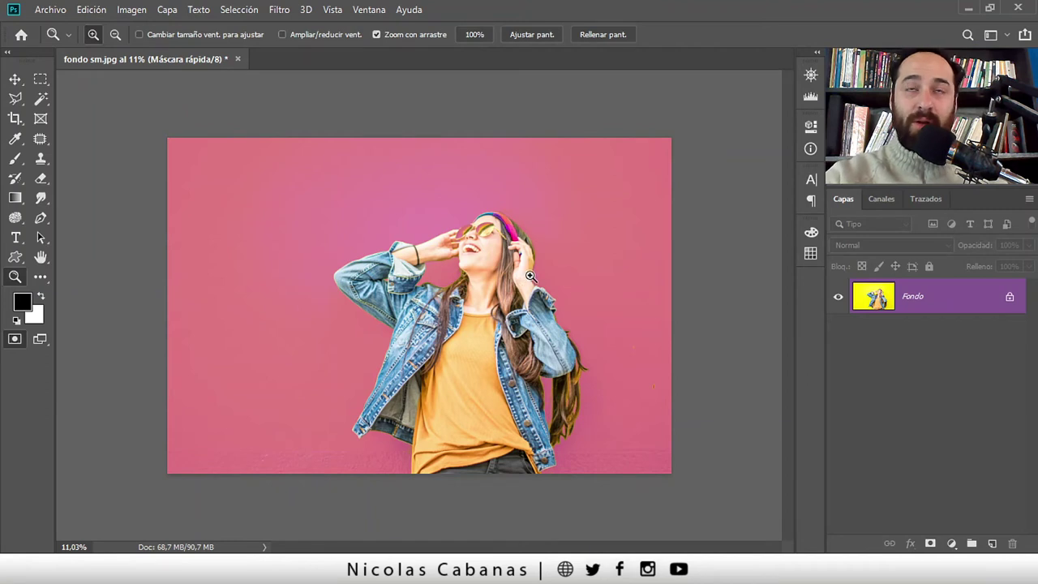
{"action": "left_click_drag", "start_coordinate": [529, 276], "coordinate": [609, 259]}
{"action": "mouse_move", "coordinate": [298, 160]}
{"action": "left_mouse_down"}
{"action": "mouse_move", "coordinate": [370, 237]}
{"action": "mouse_move", "coordinate": [470, 235]}
{"action": "mouse_move", "coordinate": [603, 132]}
{"action": "mouse_move", "coordinate": [625, 139]}
{"action": "left_mouse_up"}
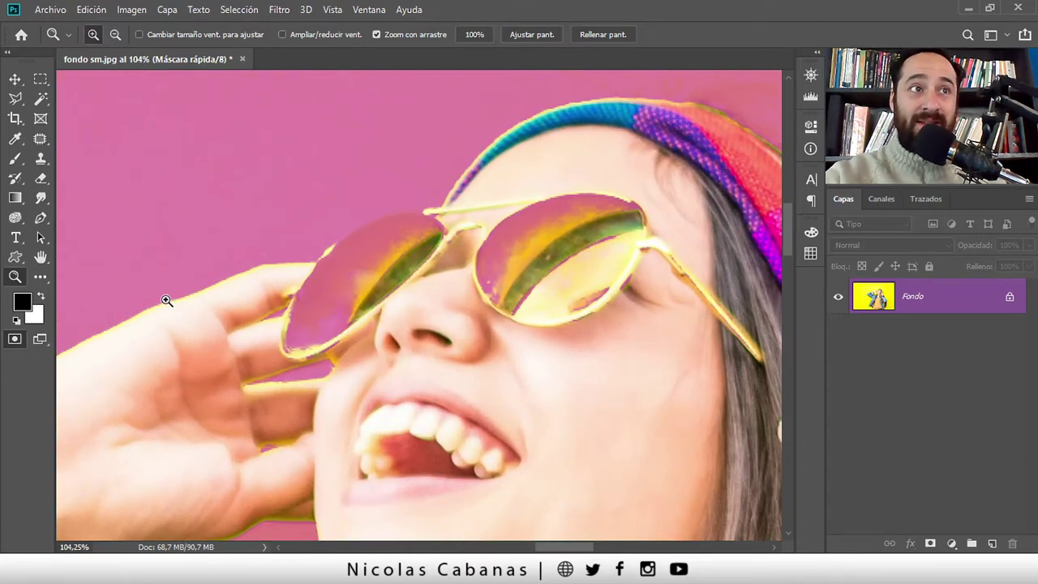
{"action": "left_click_drag", "start_coordinate": [15, 158], "coordinate": [89, 158]}
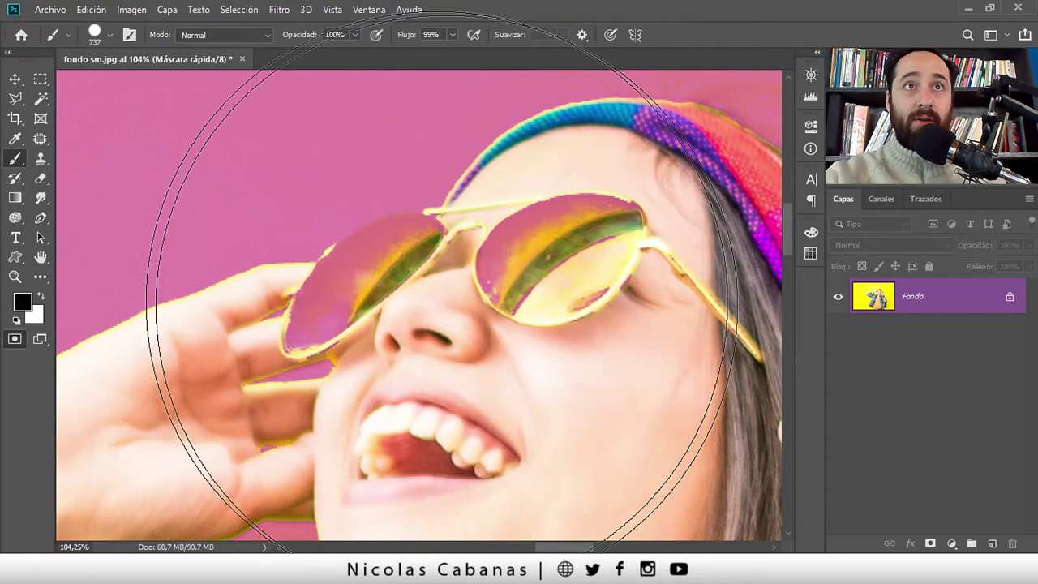
{"action": "right_click", "coordinate": [497, 206]}
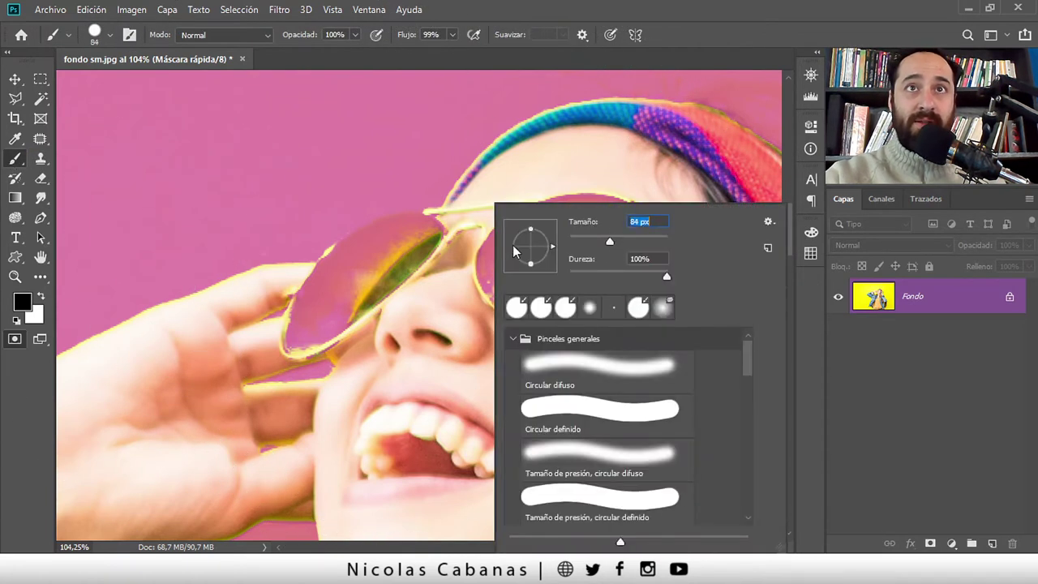
{"action": "left_click", "coordinate": [450, 272]}
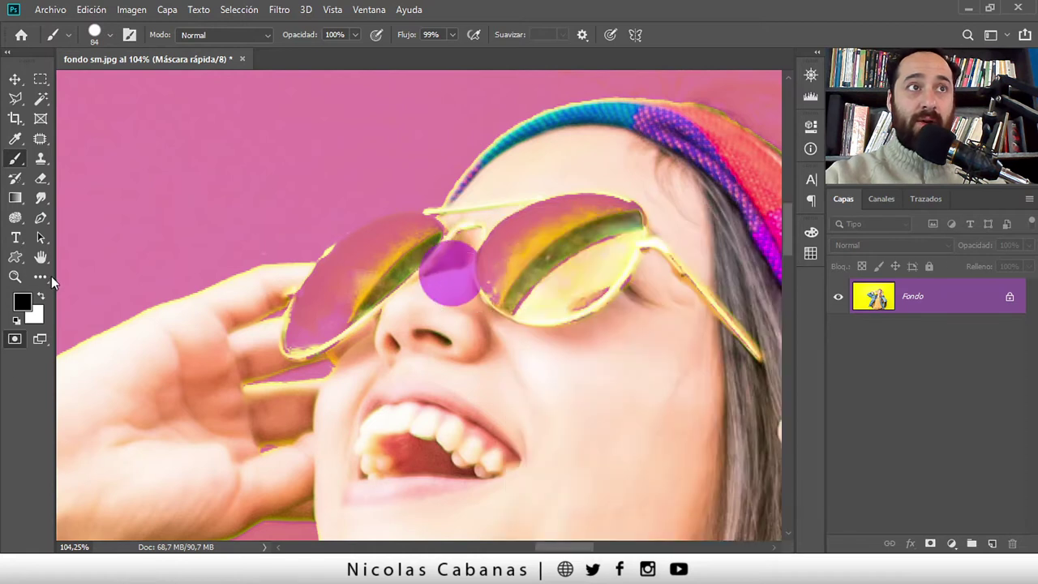
{"action": "left_click", "coordinate": [41, 297]}
Paint white over the nose bridge and left lens to clear the purple tint
{"action": "mouse_move", "coordinate": [430, 278]}
{"action": "left_mouse_down"}
{"action": "mouse_move", "coordinate": [490, 289]}
{"action": "mouse_move", "coordinate": [537, 203]}
{"action": "mouse_move", "coordinate": [625, 220]}
{"action": "mouse_move", "coordinate": [579, 301]}
{"action": "mouse_move", "coordinate": [690, 304]}
{"action": "left_mouse_up"}
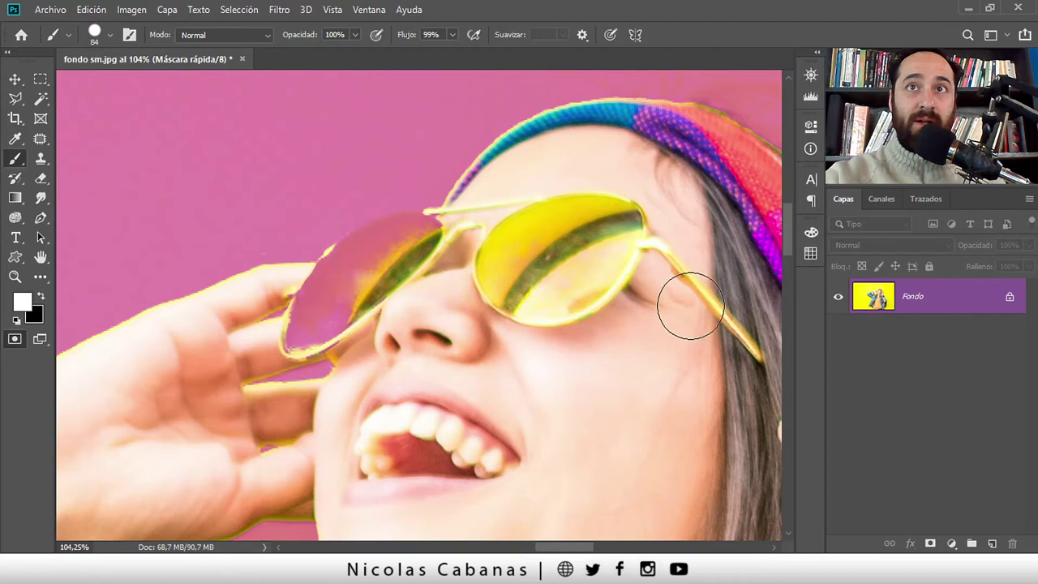
{"action": "mouse_move", "coordinate": [579, 301]}
{"action": "left_mouse_down"}
{"action": "mouse_move", "coordinate": [527, 278]}
{"action": "mouse_move", "coordinate": [410, 258]}
{"action": "mouse_move", "coordinate": [429, 251]}
{"action": "mouse_move", "coordinate": [365, 316]}
{"action": "left_mouse_up"}
{"action": "scroll", "coordinate": [411, 258], "scroll_direction": "up", "scroll_amount": 2}
{"action": "scroll", "coordinate": [294, 367], "scroll_direction": "up", "scroll_amount": 3}
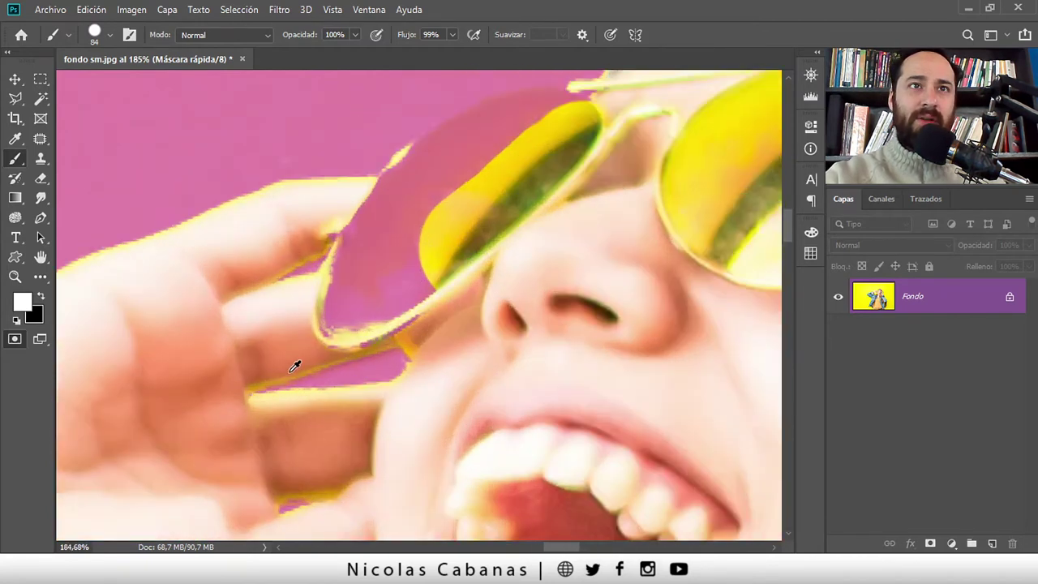
{"action": "scroll", "coordinate": [295, 367], "scroll_direction": "up", "scroll_amount": 1}
{"action": "left_click", "coordinate": [474, 255]}
{"action": "mouse_move", "coordinate": [510, 335]}
{"action": "left_mouse_down"}
{"action": "mouse_move", "coordinate": [463, 347]}
{"action": "mouse_move", "coordinate": [475, 371]}
{"action": "mouse_move", "coordinate": [478, 337]}
{"action": "mouse_move", "coordinate": [343, 466]}
{"action": "left_mouse_up"}
{"action": "scroll", "coordinate": [463, 347], "scroll_direction": "up", "scroll_amount": 2}
{"action": "mouse_move", "coordinate": [343, 465]}
{"action": "left_mouse_down"}
{"action": "mouse_move", "coordinate": [367, 397]}
{"action": "mouse_move", "coordinate": [336, 398]}
{"action": "mouse_move", "coordinate": [540, 348]}
{"action": "mouse_move", "coordinate": [547, 330]}
{"action": "mouse_move", "coordinate": [498, 324]}
{"action": "mouse_move", "coordinate": [394, 378]}
{"action": "left_mouse_up"}
{"action": "left_click_drag", "start_coordinate": [359, 440], "coordinate": [387, 369]}
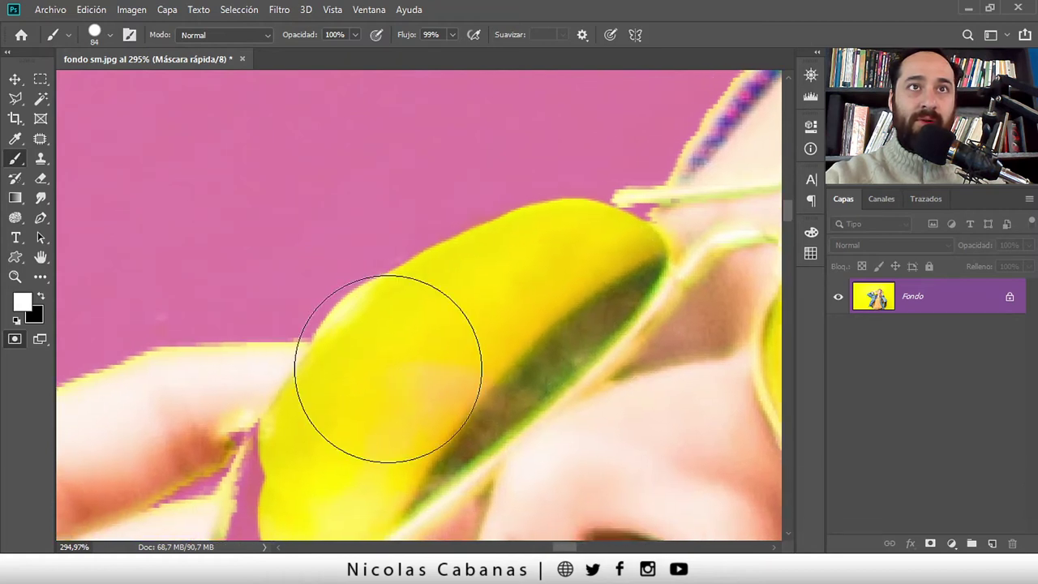
Paint black with a 7 px brush over the pale halo along the lens's top edge
{"action": "right_click", "coordinate": [488, 264]}
{"action": "left_click_drag", "start_coordinate": [470, 245], "coordinate": [456, 241]}
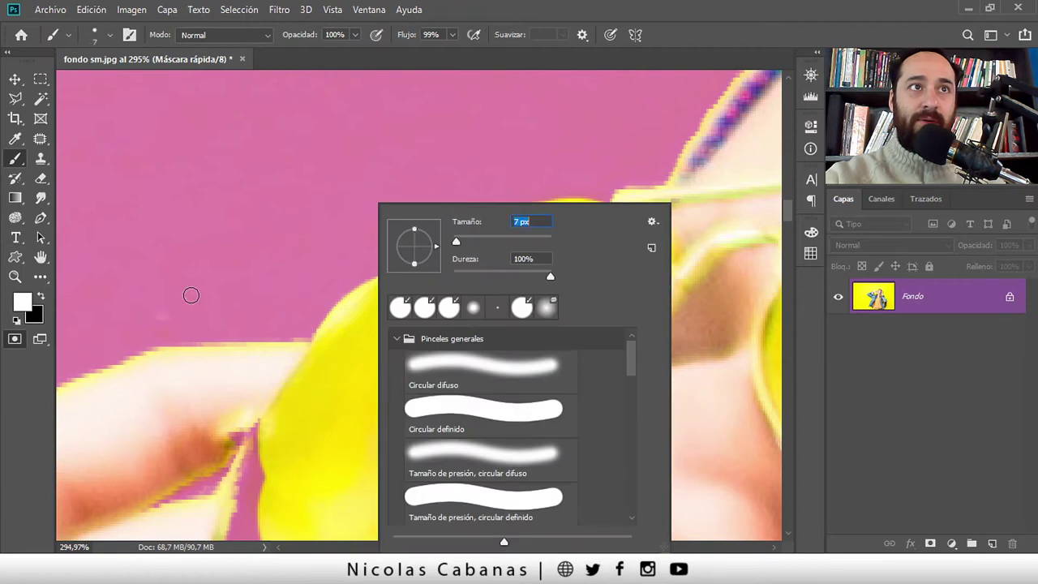
{"action": "left_click", "coordinate": [38, 294]}
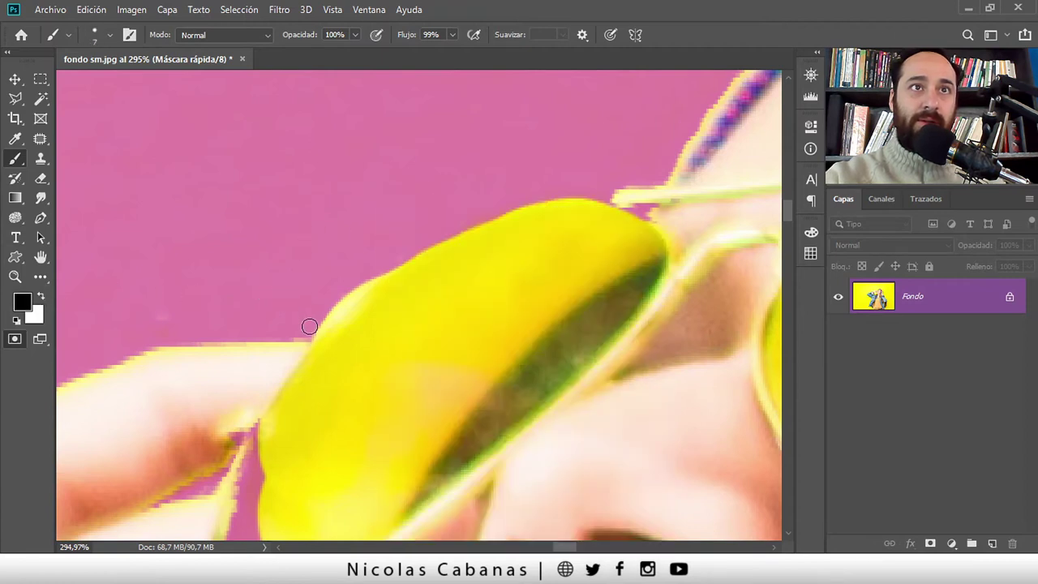
{"action": "mouse_move", "coordinate": [309, 330]}
{"action": "left_mouse_down"}
{"action": "mouse_move", "coordinate": [347, 276]}
{"action": "mouse_move", "coordinate": [376, 266]}
{"action": "left_mouse_up"}
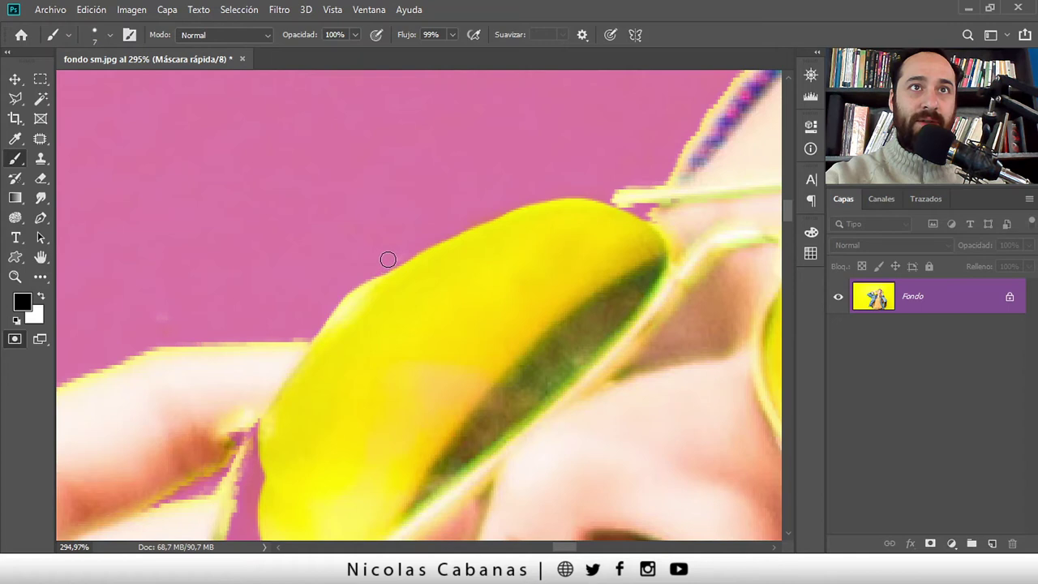
{"action": "left_click_drag", "start_coordinate": [334, 301], "coordinate": [311, 323]}
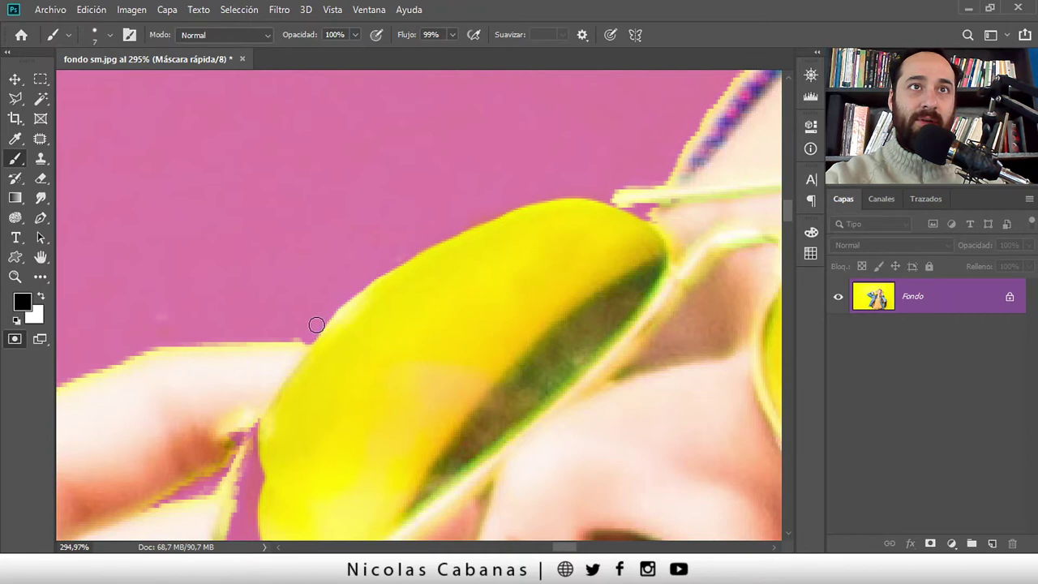
Zoom to 268% and paint white with a 39 px brush along the lens's lower edge
{"action": "key", "text": "z"}
{"action": "mouse_move", "coordinate": [320, 330]}
{"action": "left_mouse_down"}
{"action": "mouse_move", "coordinate": [278, 343]}
{"action": "mouse_move", "coordinate": [342, 320]}
{"action": "mouse_move", "coordinate": [327, 311]}
{"action": "mouse_move", "coordinate": [361, 316]}
{"action": "left_mouse_up"}
{"action": "key", "text": "b"}
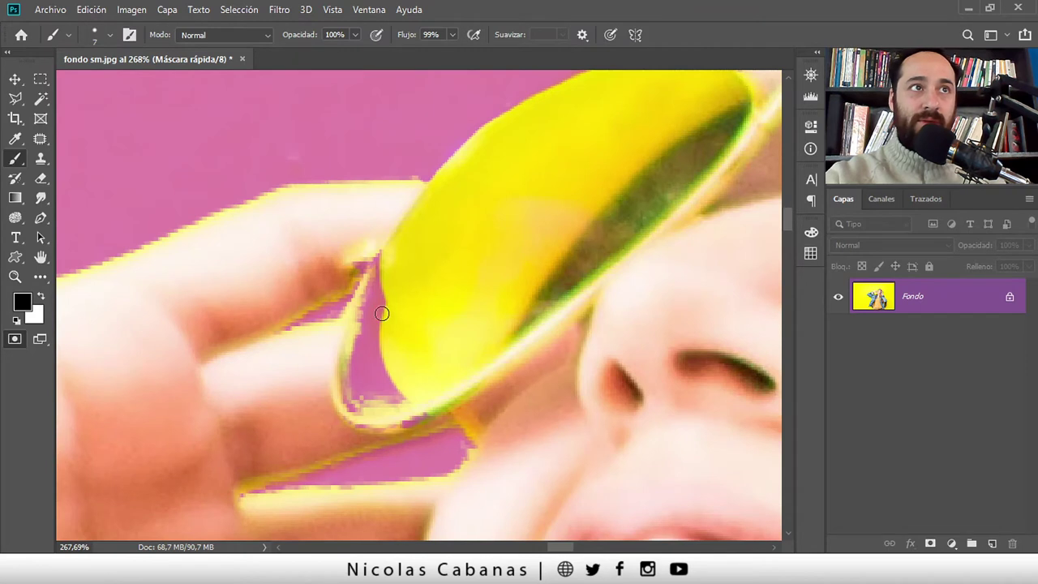
{"action": "right_click", "coordinate": [379, 251]}
{"action": "left_click_drag", "start_coordinate": [445, 242], "coordinate": [480, 242]}
{"action": "key", "text": "Return"}
{"action": "mouse_move", "coordinate": [394, 278]}
{"action": "left_mouse_down"}
{"action": "mouse_move", "coordinate": [398, 301]}
{"action": "mouse_move", "coordinate": [414, 277]}
{"action": "mouse_move", "coordinate": [376, 382]}
{"action": "left_mouse_up"}
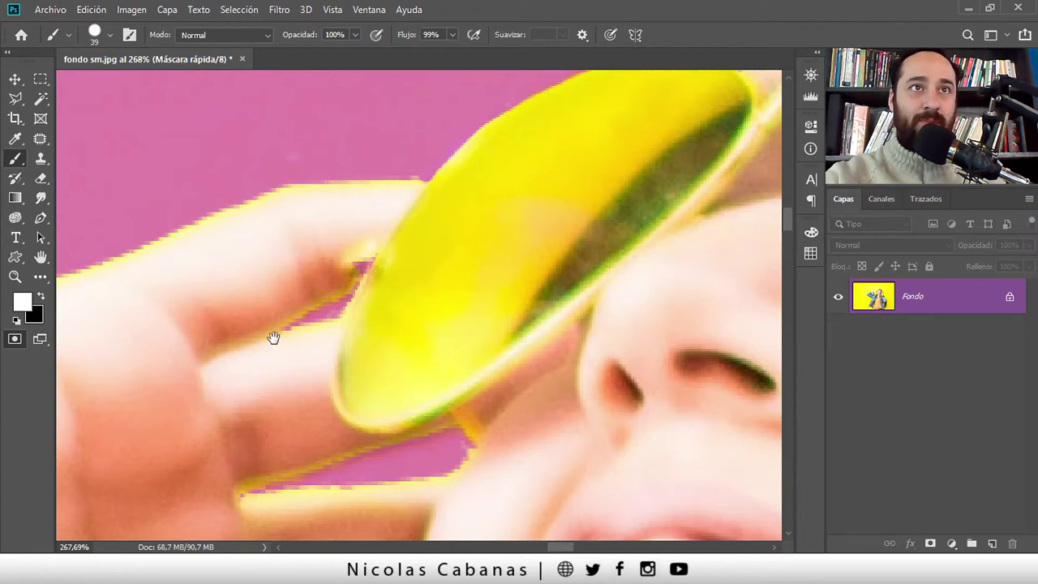
{"action": "left_click_drag", "start_coordinate": [273, 336], "coordinate": [491, 322]}
{"action": "mouse_move", "coordinate": [391, 299]}
{"action": "left_mouse_down"}
{"action": "mouse_move", "coordinate": [462, 291]}
{"action": "mouse_move", "coordinate": [57, 208]}
{"action": "left_mouse_up"}
Zoom around the lens area and set the brush to 24 px
{"action": "scroll", "coordinate": [276, 383], "scroll_direction": "down", "scroll_amount": 3}
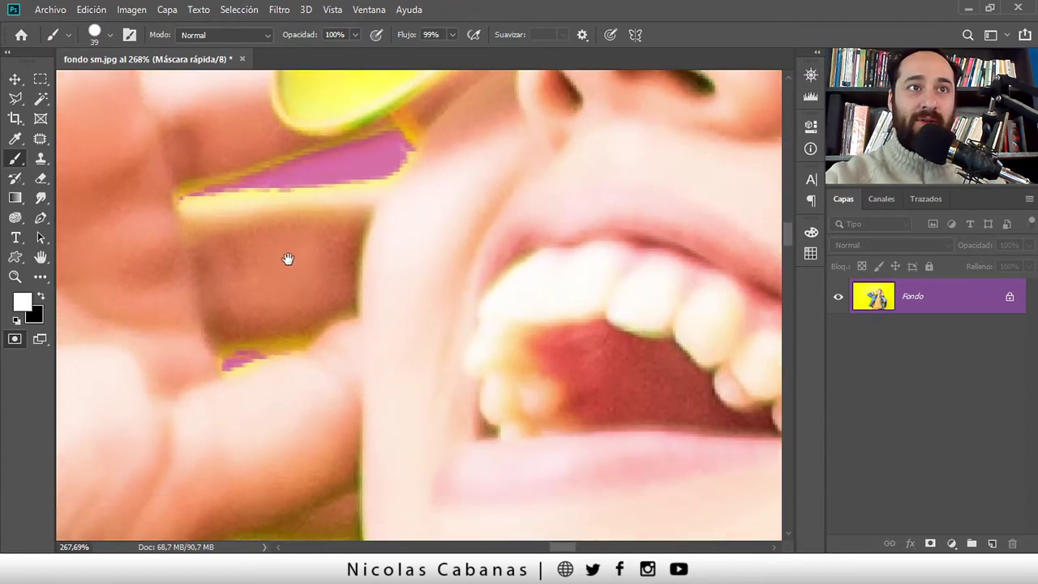
{"action": "scroll", "coordinate": [289, 273], "scroll_direction": "down", "scroll_amount": 3}
{"action": "scroll", "coordinate": [255, 308], "scroll_direction": "down", "scroll_amount": 1}
{"action": "scroll", "coordinate": [470, 366], "scroll_direction": "up", "scroll_amount": 2}
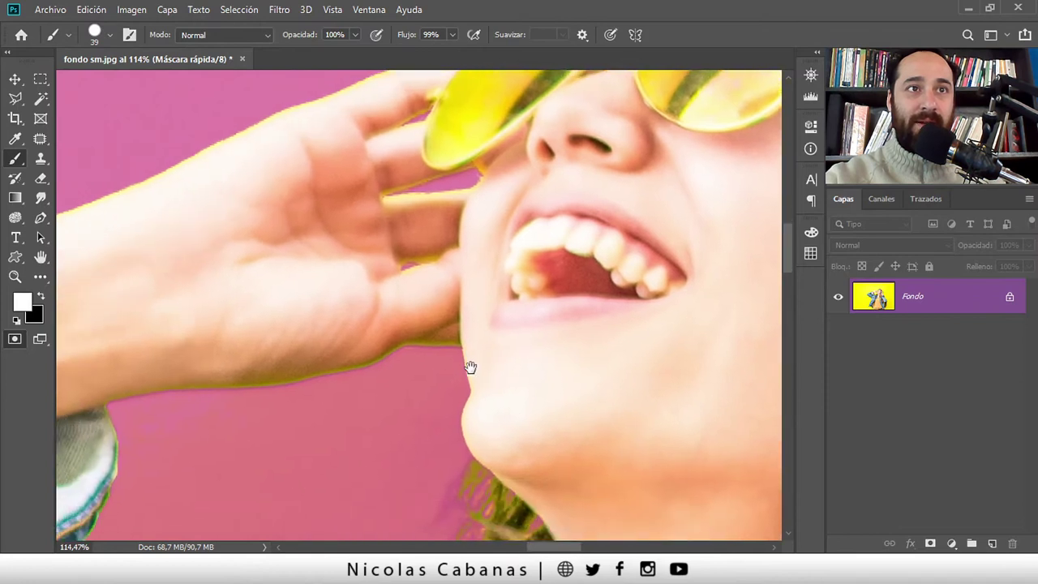
{"action": "scroll", "coordinate": [424, 352], "scroll_direction": "up", "scroll_amount": 1}
{"action": "scroll", "coordinate": [372, 325], "scroll_direction": "up", "scroll_amount": 1}
{"action": "scroll", "coordinate": [454, 328], "scroll_direction": "up", "scroll_amount": 2}
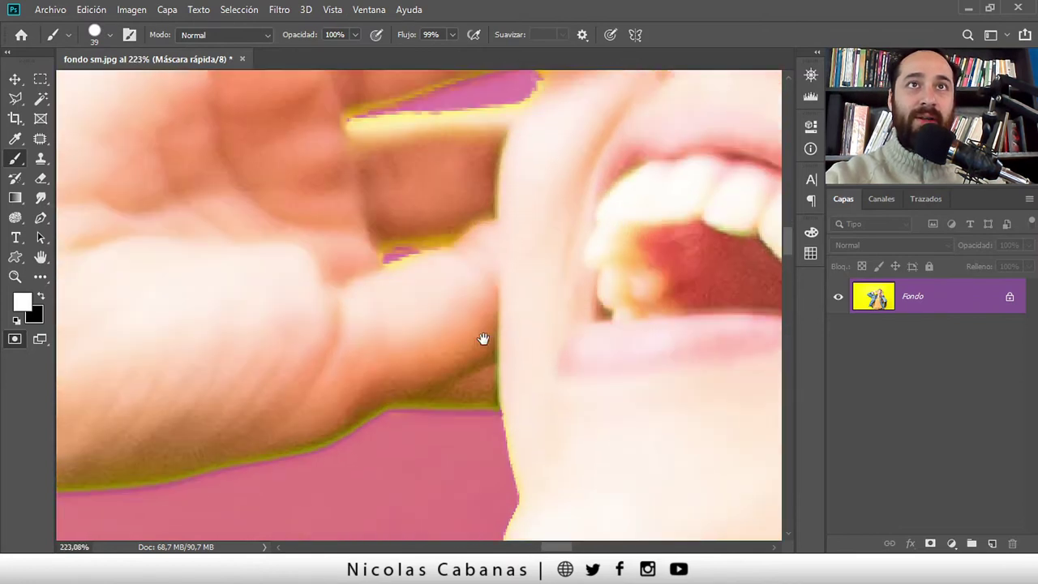
{"action": "scroll", "coordinate": [486, 405], "scroll_direction": "up", "scroll_amount": 3}
{"action": "scroll", "coordinate": [494, 153], "scroll_direction": "up", "scroll_amount": 1}
{"action": "right_click", "coordinate": [497, 241]}
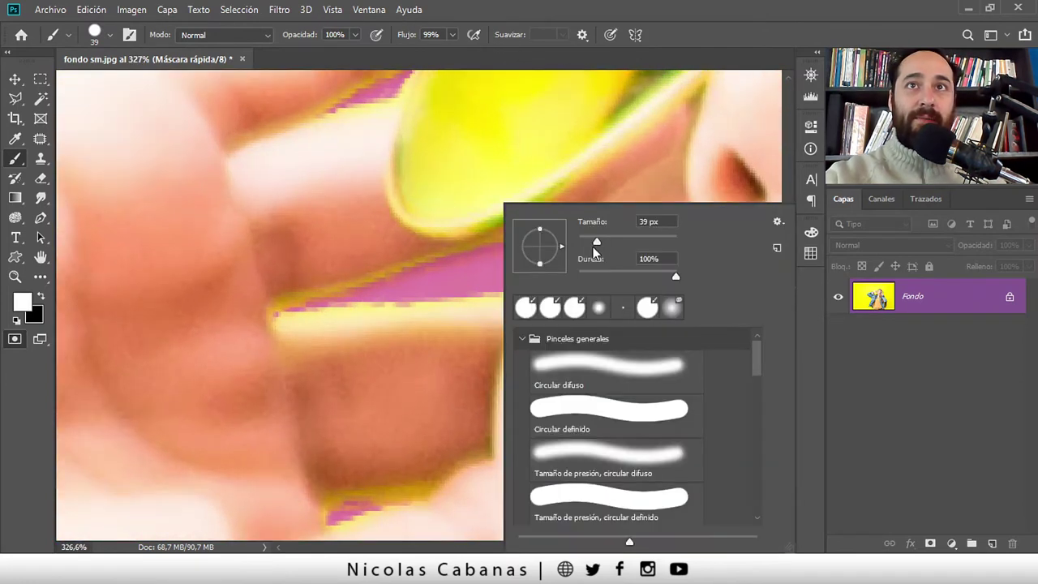
{"action": "left_click_drag", "start_coordinate": [597, 240], "coordinate": [591, 240]}
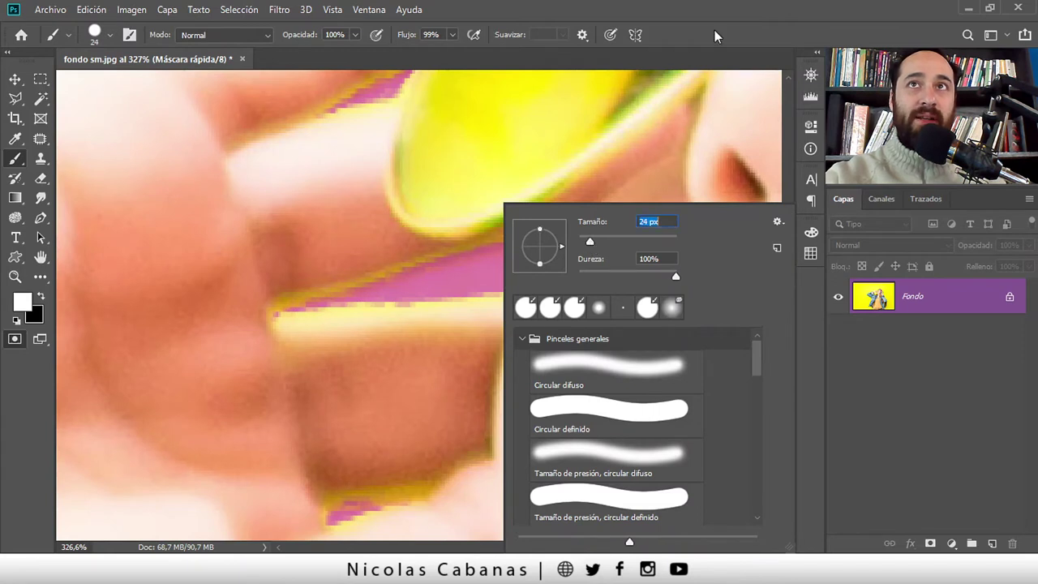
{"action": "key", "text": "Return"}
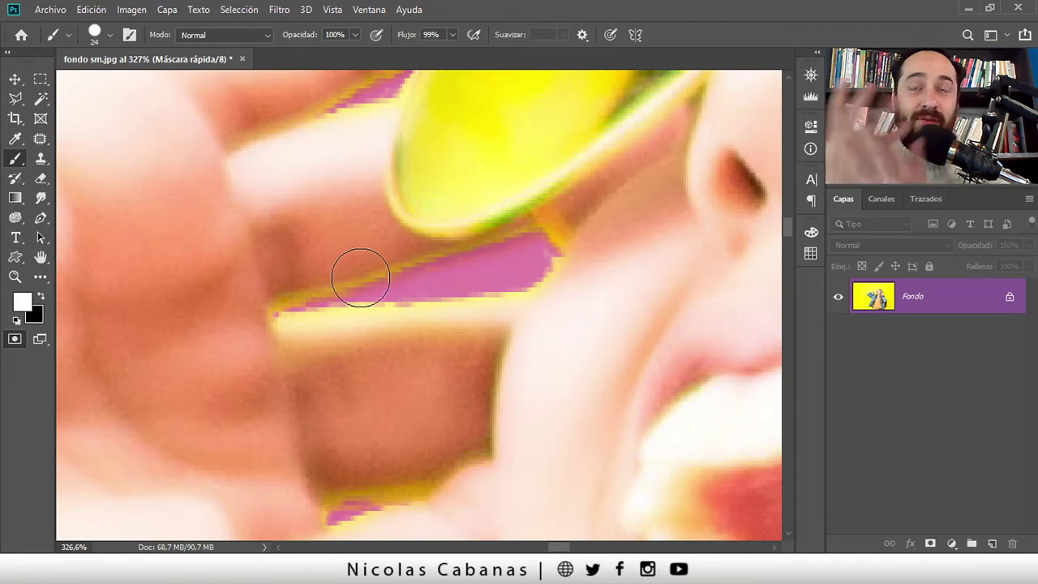
Set the brush to 10 px size and 87% hardness over the finger gap
{"action": "left_click_drag", "start_coordinate": [274, 259], "coordinate": [332, 412]}
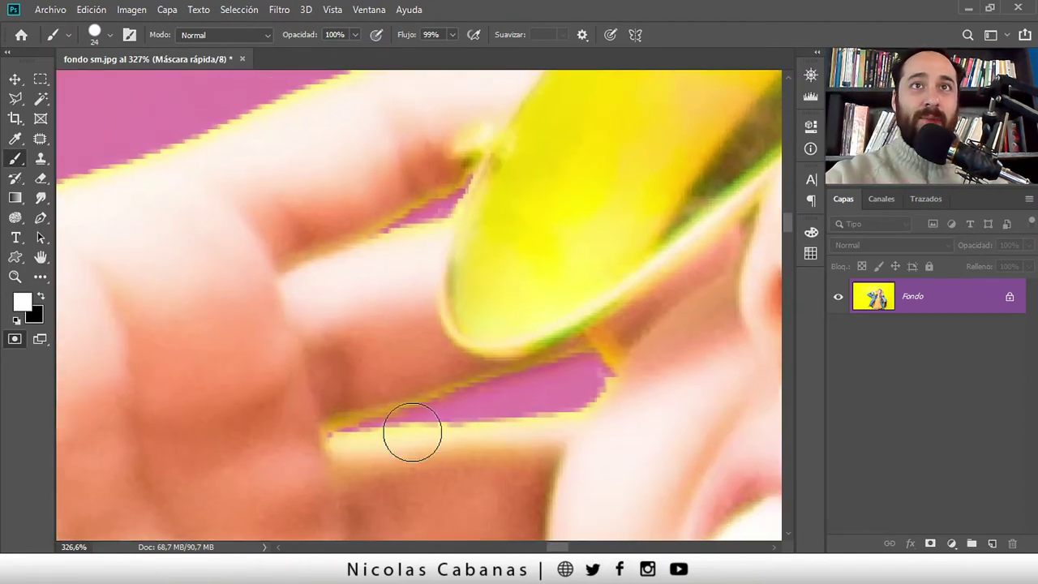
{"action": "right_click", "coordinate": [567, 377]}
{"action": "left_click_drag", "start_coordinate": [664, 242], "coordinate": [660, 242]}
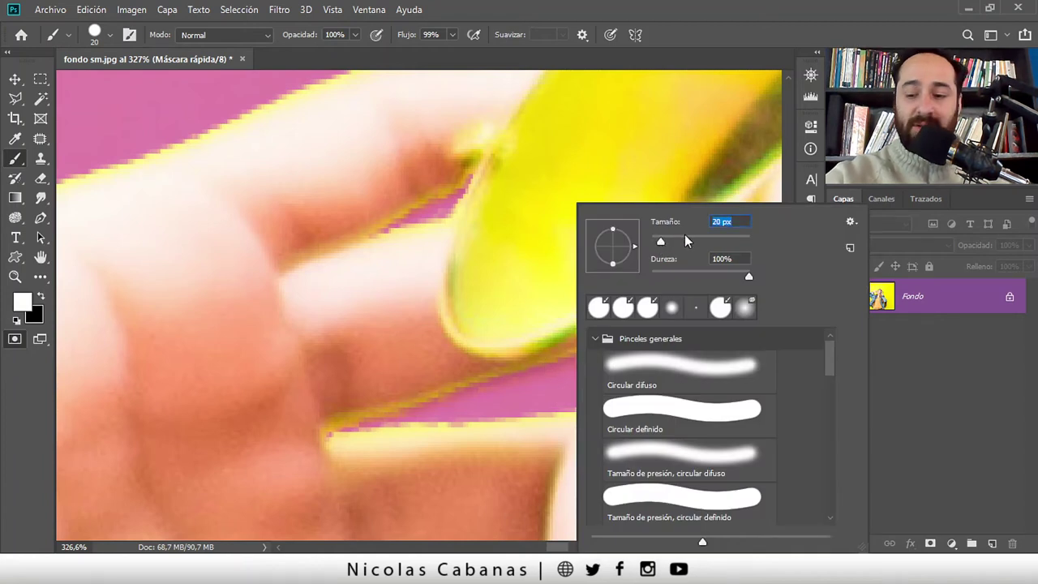
{"action": "type", "text": "10"}
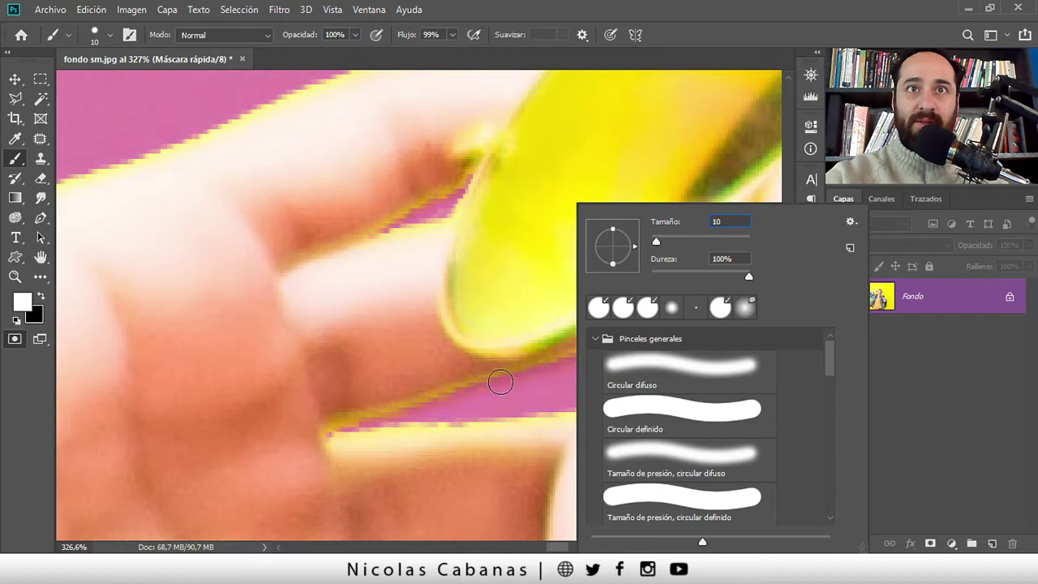
{"action": "key", "text": "Tab"}
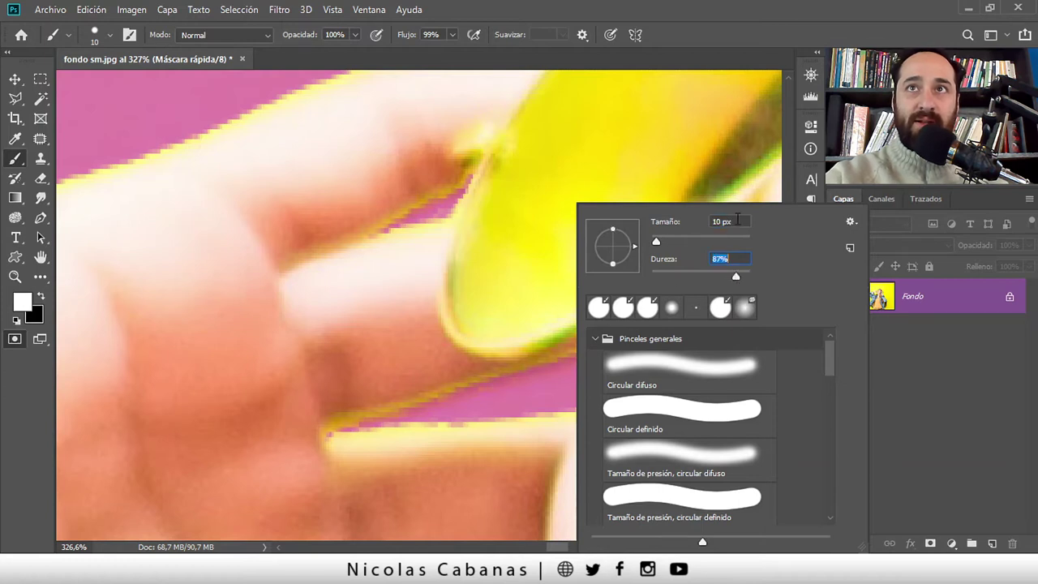
{"action": "key", "text": "Return"}
Paint black to mask the finger gap and the yellow strip below the fingers
{"action": "left_click", "coordinate": [595, 372]}
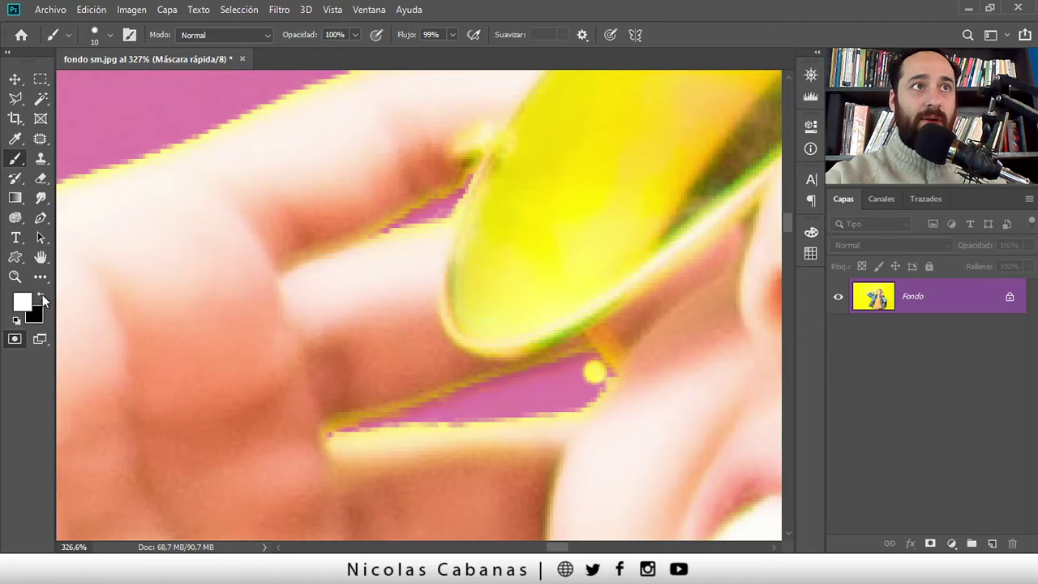
{"action": "left_click", "coordinate": [42, 296]}
{"action": "left_click_drag", "start_coordinate": [590, 382], "coordinate": [593, 369]}
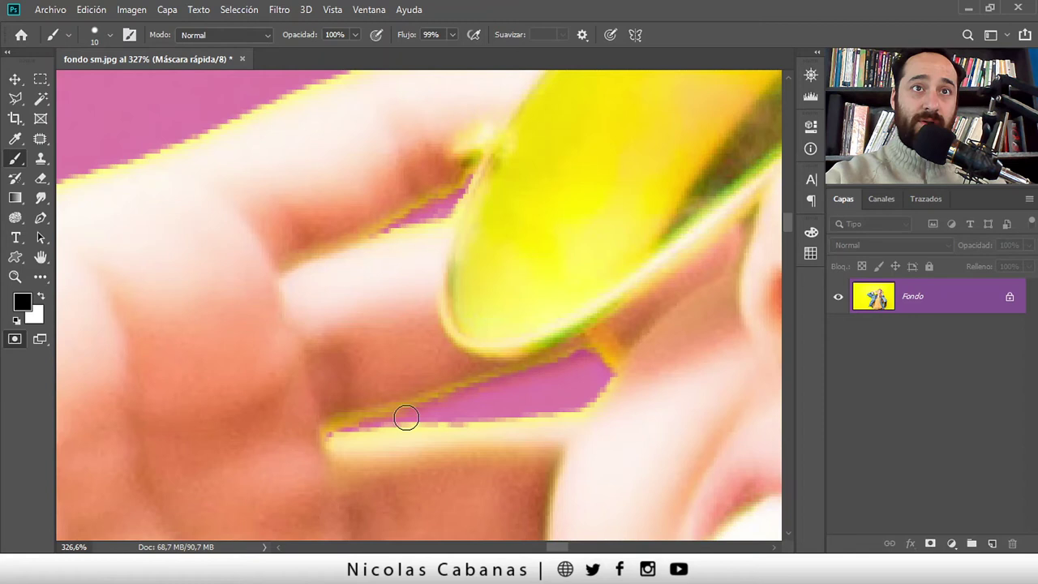
{"action": "left_click_drag", "start_coordinate": [403, 414], "coordinate": [453, 414]}
{"action": "left_click_drag", "start_coordinate": [562, 405], "coordinate": [572, 400]}
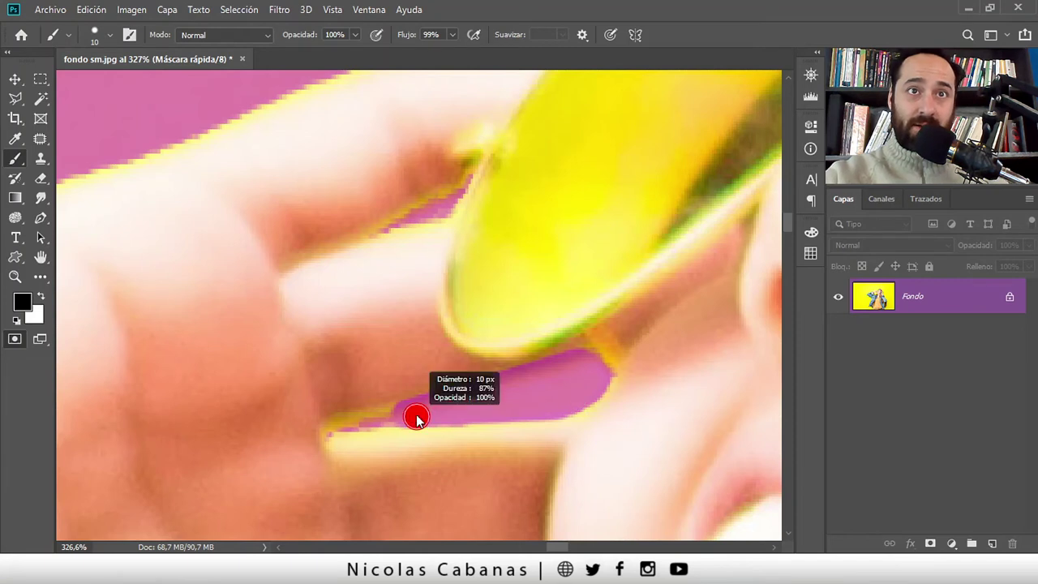
Mask the yellow band along the finger, undoing one stray stroke and filling the ragged edge
{"action": "scroll", "coordinate": [360, 438], "scroll_direction": "up", "scroll_amount": 3}
{"action": "scroll", "coordinate": [354, 445], "scroll_direction": "up", "scroll_amount": 1}
{"action": "mouse_move", "coordinate": [479, 394]}
{"action": "left_mouse_down"}
{"action": "mouse_move", "coordinate": [436, 398]}
{"action": "mouse_move", "coordinate": [463, 381]}
{"action": "mouse_move", "coordinate": [592, 225]}
{"action": "left_mouse_up"}
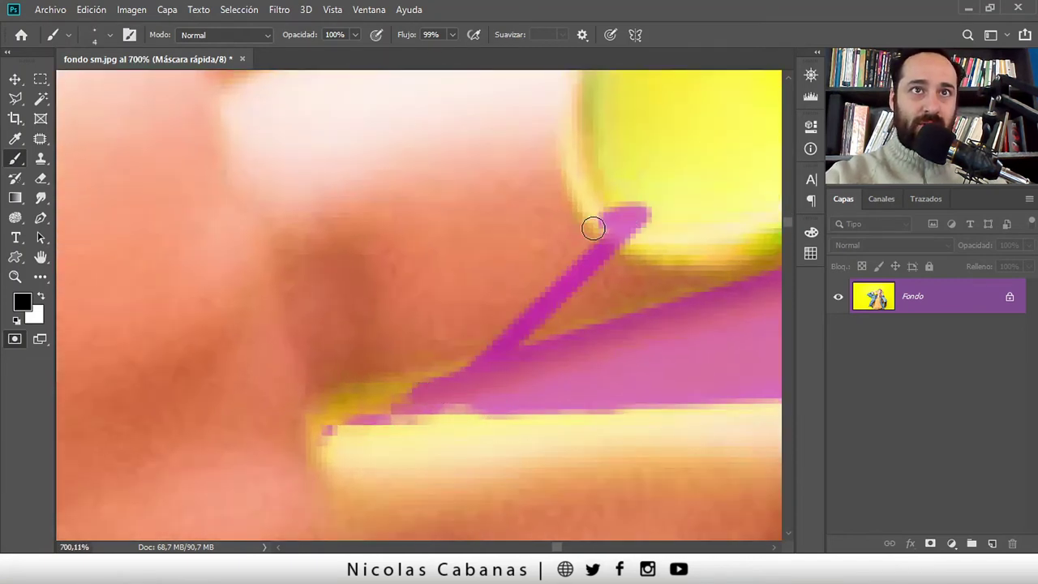
{"action": "key", "text": "ctrl+z"}
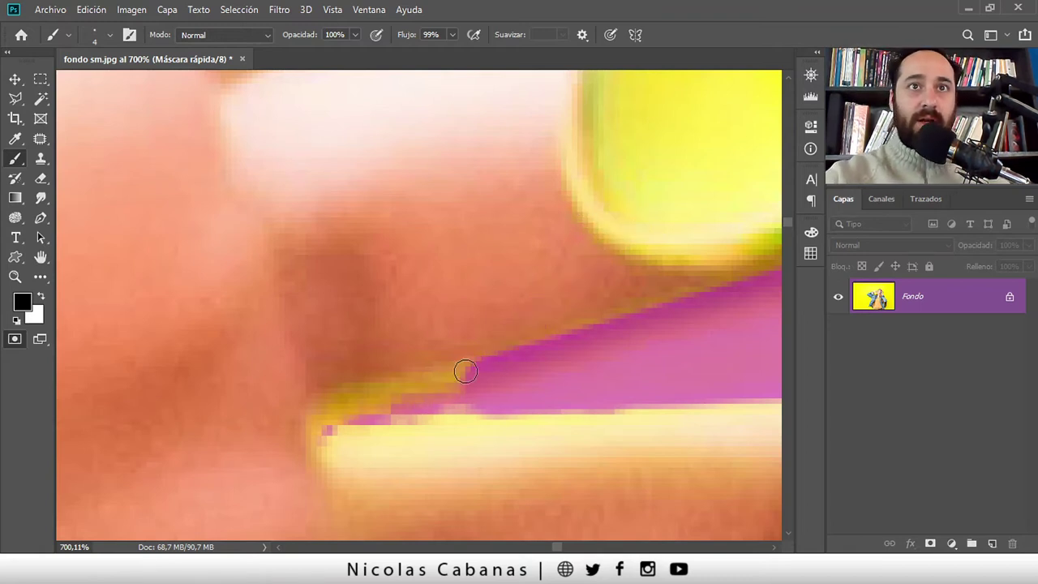
{"action": "left_click", "coordinate": [332, 413], "text": "shift"}
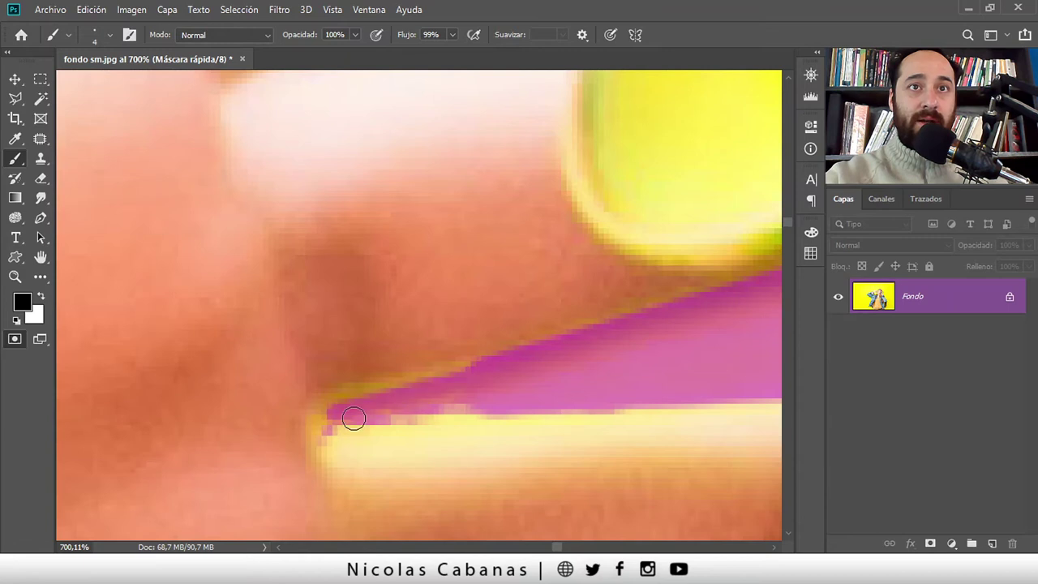
{"action": "mouse_move", "coordinate": [498, 405]}
{"action": "left_mouse_down"}
{"action": "mouse_move", "coordinate": [401, 408]}
{"action": "mouse_move", "coordinate": [474, 370]}
{"action": "left_mouse_up"}
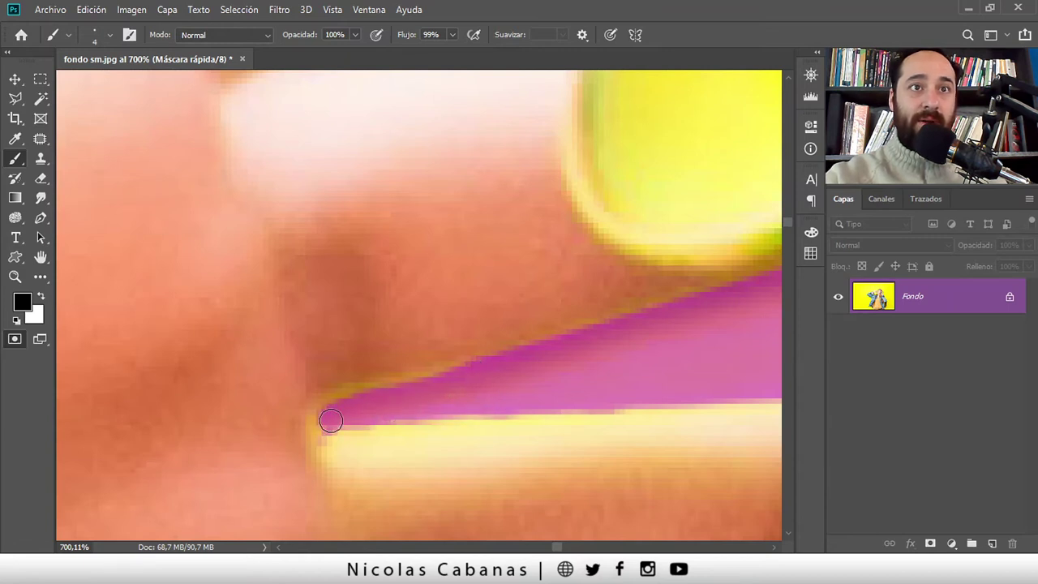
{"action": "scroll", "coordinate": [389, 407], "scroll_direction": "down", "scroll_amount": 5}
{"action": "scroll", "coordinate": [487, 146], "scroll_direction": "up", "scroll_amount": 3}
{"action": "left_click_drag", "start_coordinate": [486, 146], "coordinate": [469, 386]}
{"action": "scroll", "coordinate": [469, 386], "scroll_direction": "up", "scroll_amount": 4}
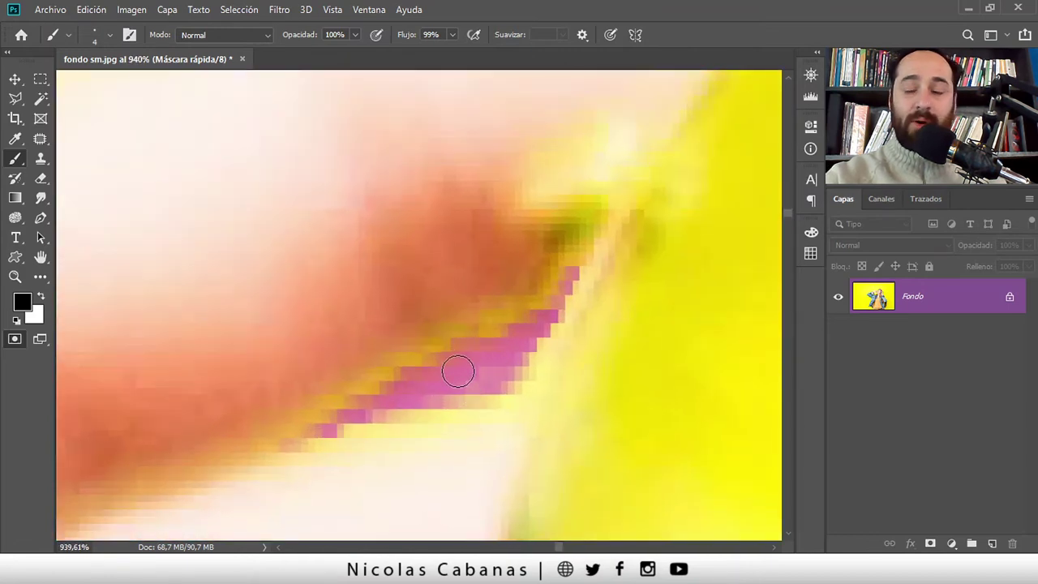
With a 3 px brush, mask the sliver along the finger up to the sunglasses rim
{"action": "right_click", "coordinate": [468, 366], "text": "alt"}
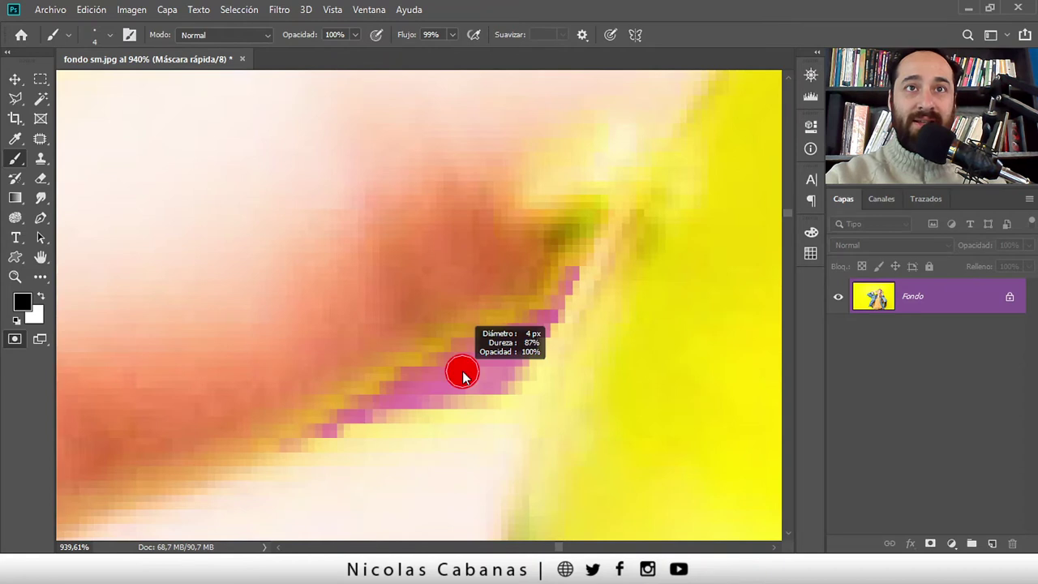
{"action": "mouse_move", "coordinate": [468, 359]}
{"action": "left_mouse_down"}
{"action": "mouse_move", "coordinate": [557, 283]}
{"action": "mouse_move", "coordinate": [487, 336]}
{"action": "mouse_move", "coordinate": [278, 440]}
{"action": "left_mouse_up"}
{"action": "left_click_drag", "start_coordinate": [437, 405], "coordinate": [464, 359]}
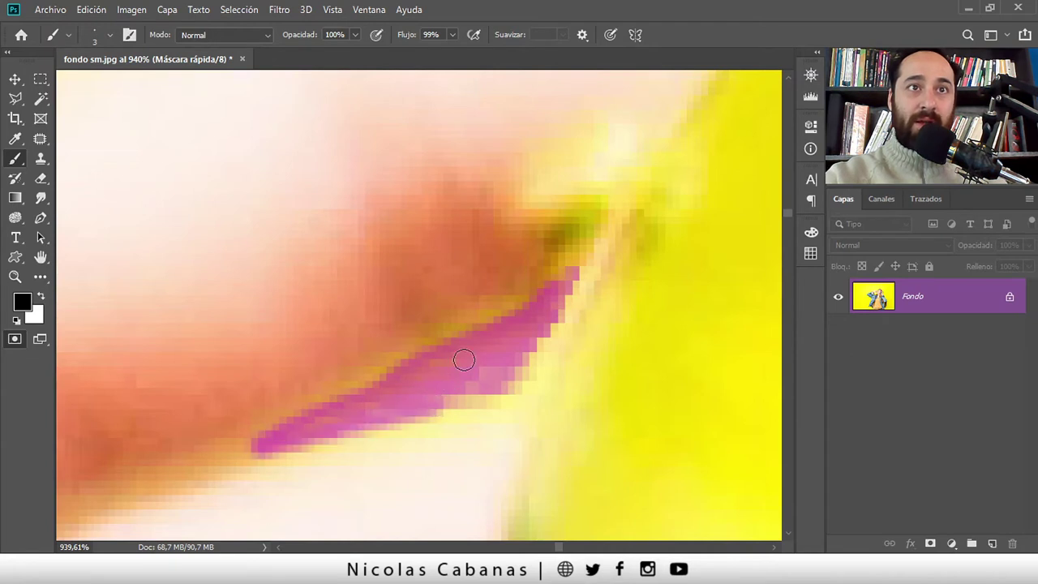
{"action": "mouse_move", "coordinate": [416, 406]}
{"action": "left_mouse_down"}
{"action": "mouse_move", "coordinate": [478, 384]}
{"action": "mouse_move", "coordinate": [499, 354]}
{"action": "left_mouse_up"}
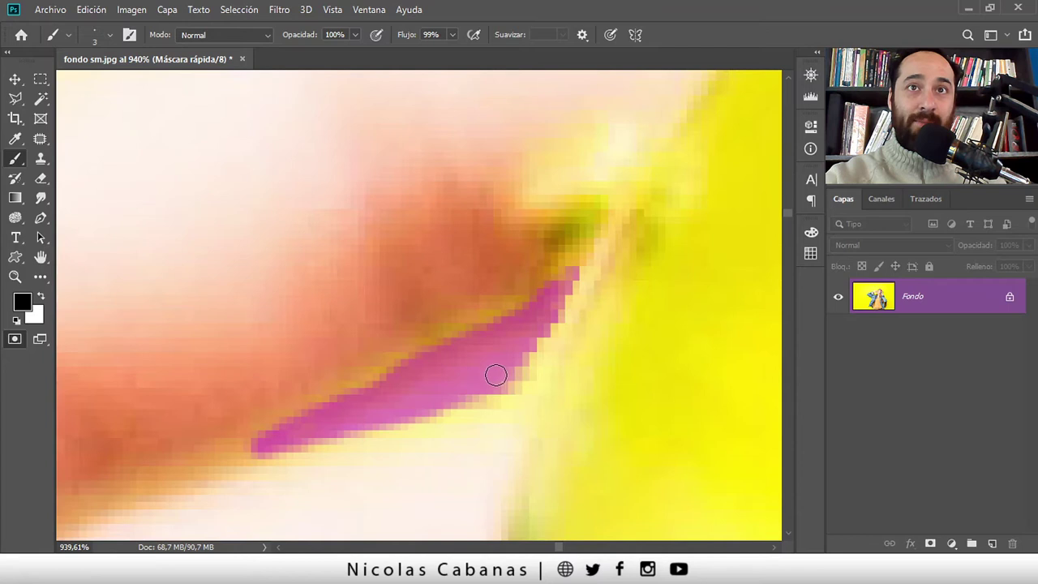
{"action": "mouse_move", "coordinate": [555, 304]}
{"action": "left_mouse_down"}
{"action": "mouse_move", "coordinate": [522, 368]}
{"action": "mouse_move", "coordinate": [560, 308]}
{"action": "mouse_move", "coordinate": [547, 329]}
{"action": "mouse_move", "coordinate": [440, 384]}
{"action": "left_mouse_up"}
Extend and thicken the mask along the finger crease beside the lens
{"action": "scroll", "coordinate": [440, 384], "scroll_direction": "down", "scroll_amount": 3}
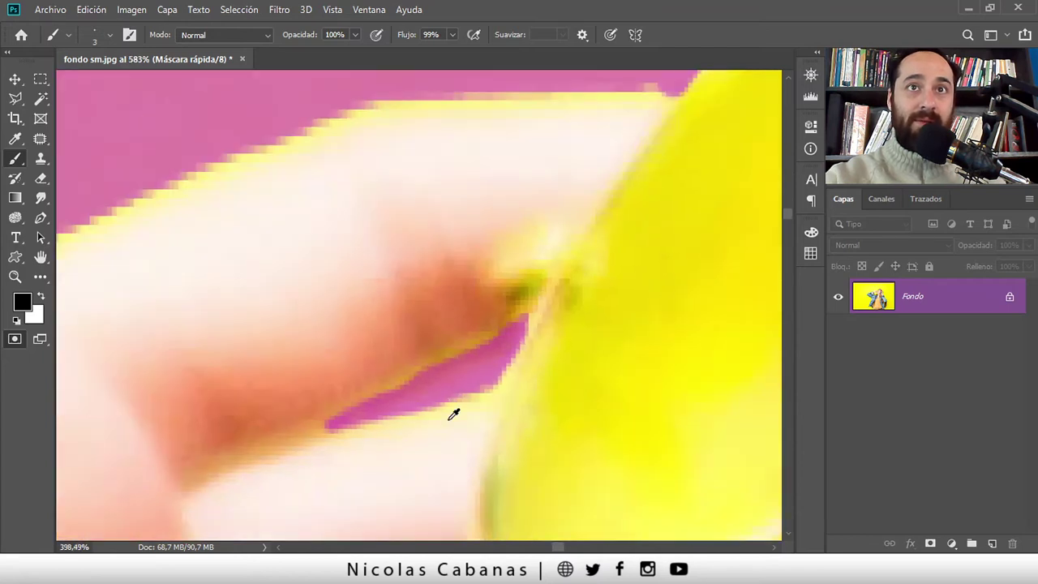
{"action": "scroll", "coordinate": [452, 413], "scroll_direction": "down", "scroll_amount": 2}
{"action": "scroll", "coordinate": [469, 371], "scroll_direction": "up", "scroll_amount": 2}
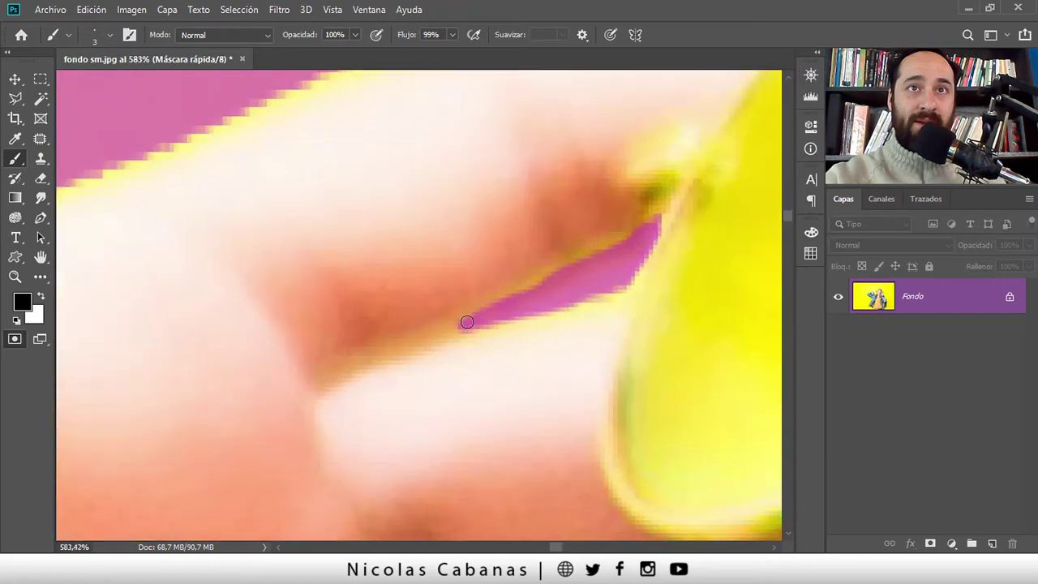
{"action": "left_click_drag", "start_coordinate": [358, 365], "coordinate": [414, 347]}
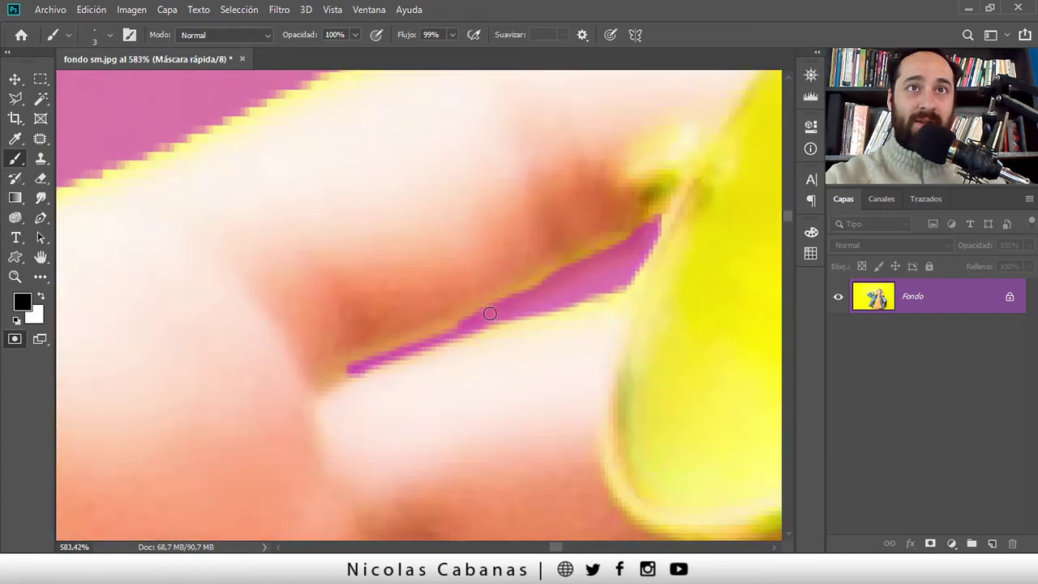
{"action": "left_click_drag", "start_coordinate": [490, 313], "coordinate": [541, 284]}
{"action": "left_click_drag", "start_coordinate": [330, 384], "coordinate": [385, 361]}
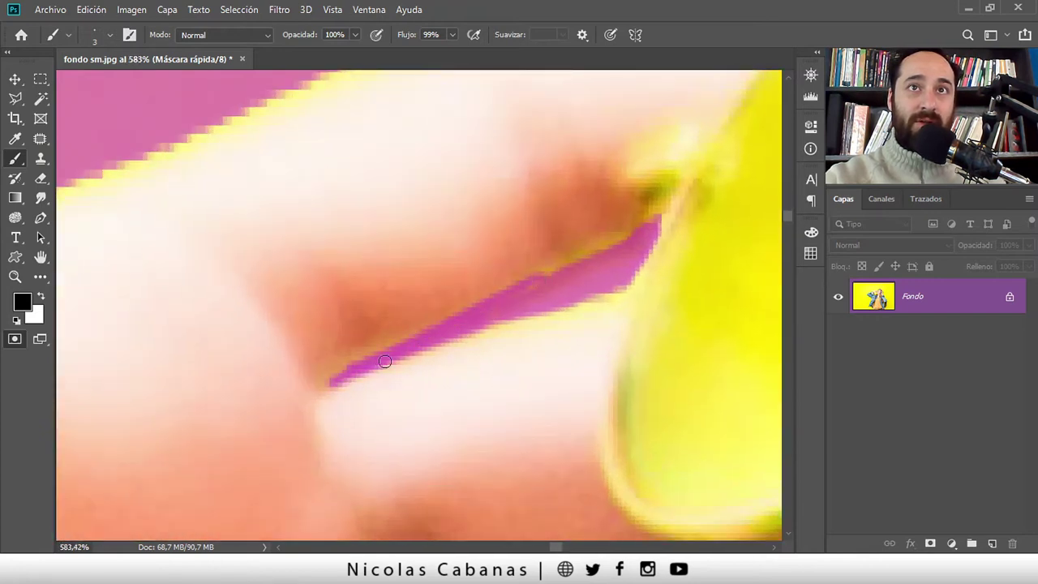
{"action": "left_click_drag", "start_coordinate": [608, 258], "coordinate": [635, 236]}
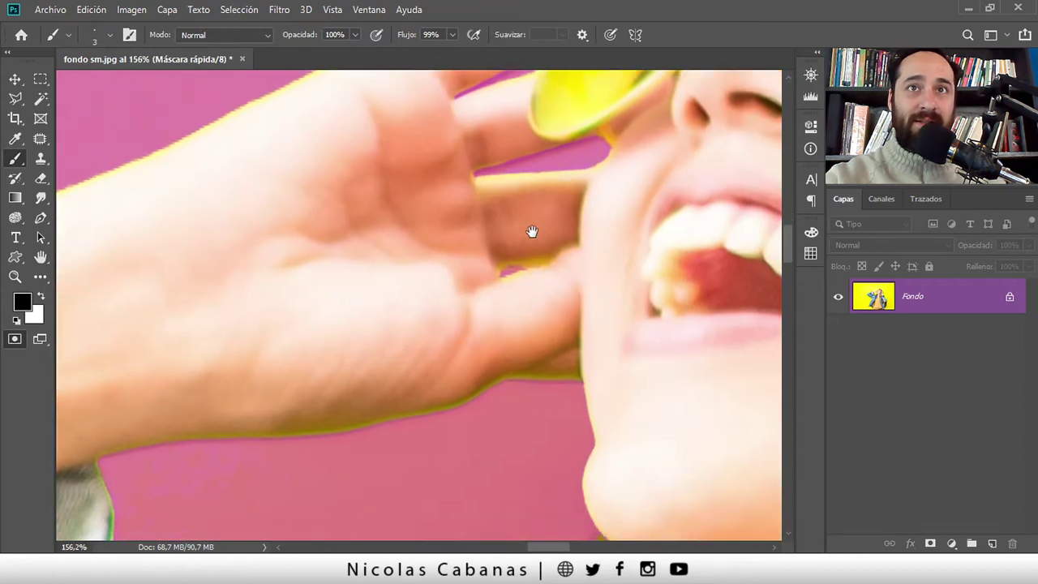
Zoom to about 647% on the next finger crease and extend the quick mask along it with the 3 px brush
{"action": "left_click_drag", "start_coordinate": [591, 266], "coordinate": [547, 258]}
{"action": "scroll", "coordinate": [547, 258], "scroll_direction": "up", "scroll_amount": 3}
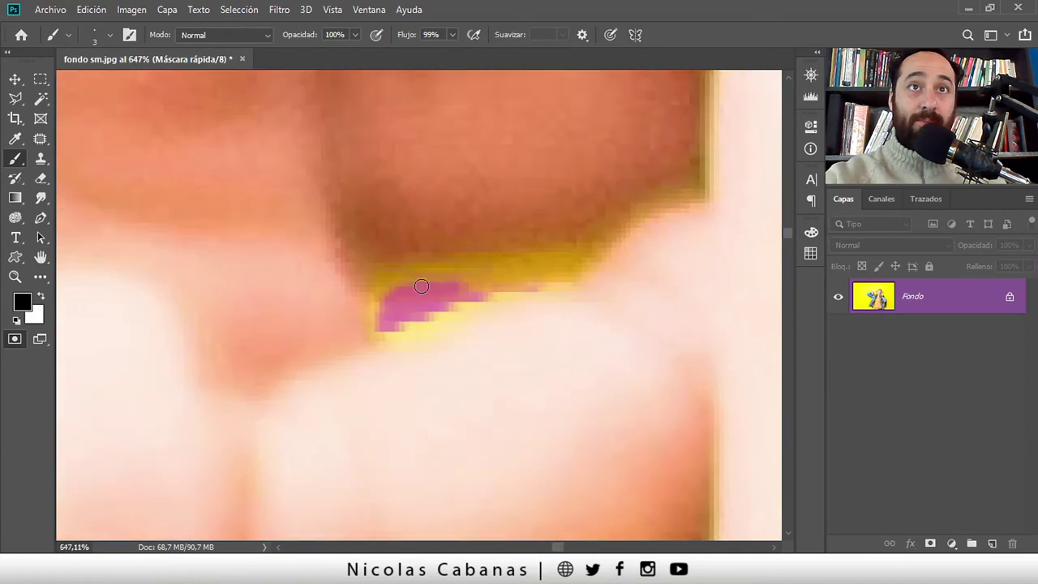
{"action": "left_click_drag", "start_coordinate": [548, 272], "coordinate": [453, 299]}
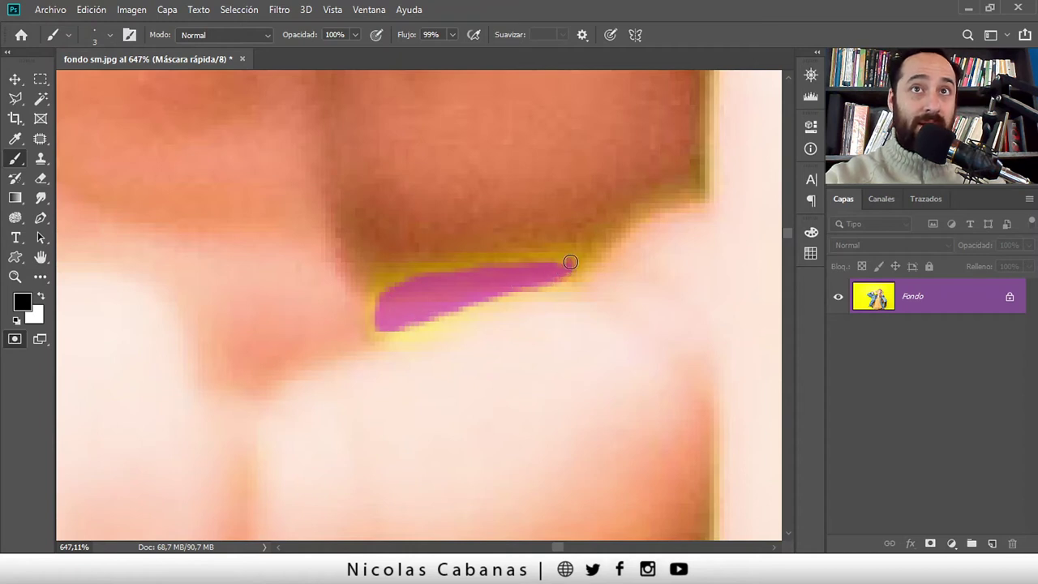
{"action": "key", "text": "z"}
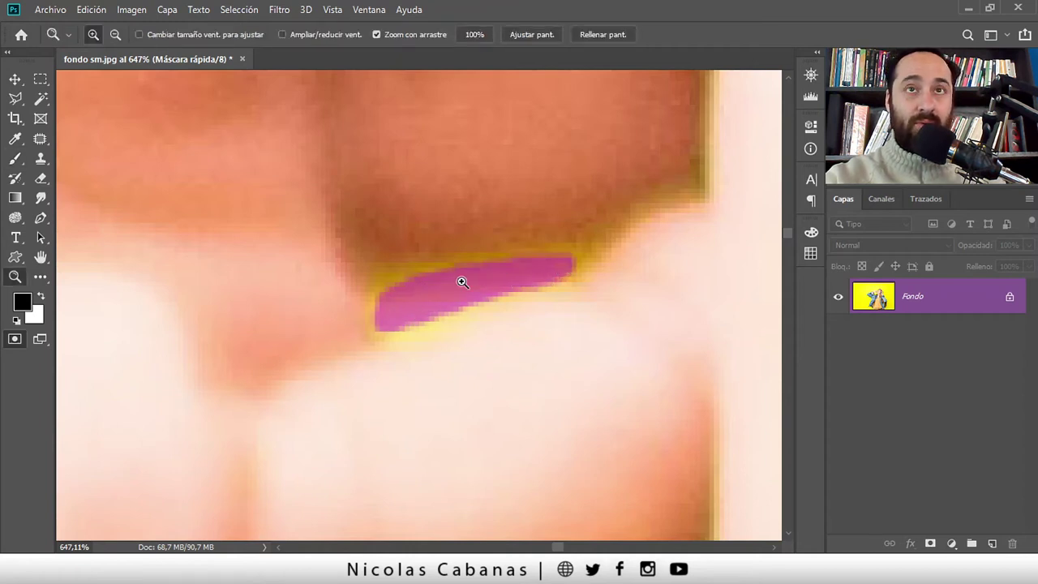
{"action": "left_click_drag", "start_coordinate": [459, 280], "coordinate": [361, 303]}
{"action": "mouse_move", "coordinate": [410, 400]}
{"action": "left_mouse_down"}
{"action": "mouse_move", "coordinate": [396, 390]}
{"action": "mouse_move", "coordinate": [443, 265]}
{"action": "left_mouse_up"}
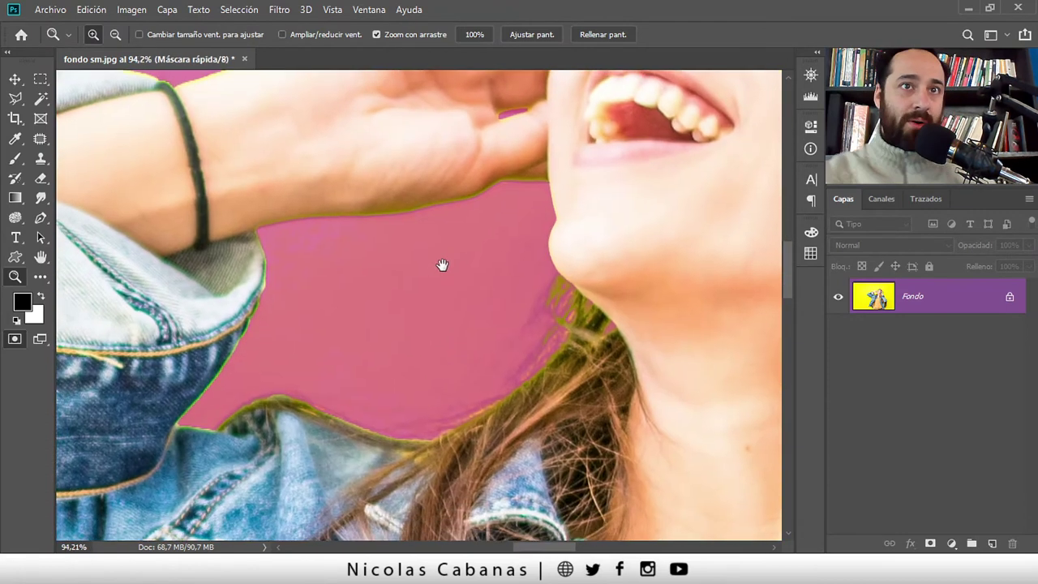
{"action": "mouse_move", "coordinate": [421, 313]}
{"action": "left_mouse_down"}
{"action": "mouse_move", "coordinate": [557, 352]}
{"action": "mouse_move", "coordinate": [498, 403]}
{"action": "left_mouse_up"}
{"action": "mouse_move", "coordinate": [613, 267]}
{"action": "left_mouse_down"}
{"action": "mouse_move", "coordinate": [294, 366]}
{"action": "mouse_move", "coordinate": [236, 447]}
{"action": "left_mouse_up"}
{"action": "mouse_move", "coordinate": [556, 219]}
{"action": "left_mouse_down"}
{"action": "mouse_move", "coordinate": [414, 306]}
{"action": "mouse_move", "coordinate": [331, 269]}
{"action": "left_mouse_up"}
{"action": "mouse_move", "coordinate": [518, 486]}
{"action": "left_mouse_down"}
{"action": "mouse_move", "coordinate": [480, 440]}
{"action": "mouse_move", "coordinate": [475, 227]}
{"action": "left_mouse_up"}
{"action": "mouse_move", "coordinate": [551, 454]}
{"action": "left_mouse_down"}
{"action": "mouse_move", "coordinate": [509, 370]}
{"action": "mouse_move", "coordinate": [454, 194]}
{"action": "mouse_move", "coordinate": [419, 322]}
{"action": "left_mouse_up"}
{"action": "left_click_drag", "start_coordinate": [454, 422], "coordinate": [338, 264]}
{"action": "mouse_move", "coordinate": [433, 443]}
{"action": "left_mouse_down"}
{"action": "mouse_move", "coordinate": [318, 323]}
{"action": "mouse_move", "coordinate": [324, 48]}
{"action": "left_mouse_up"}
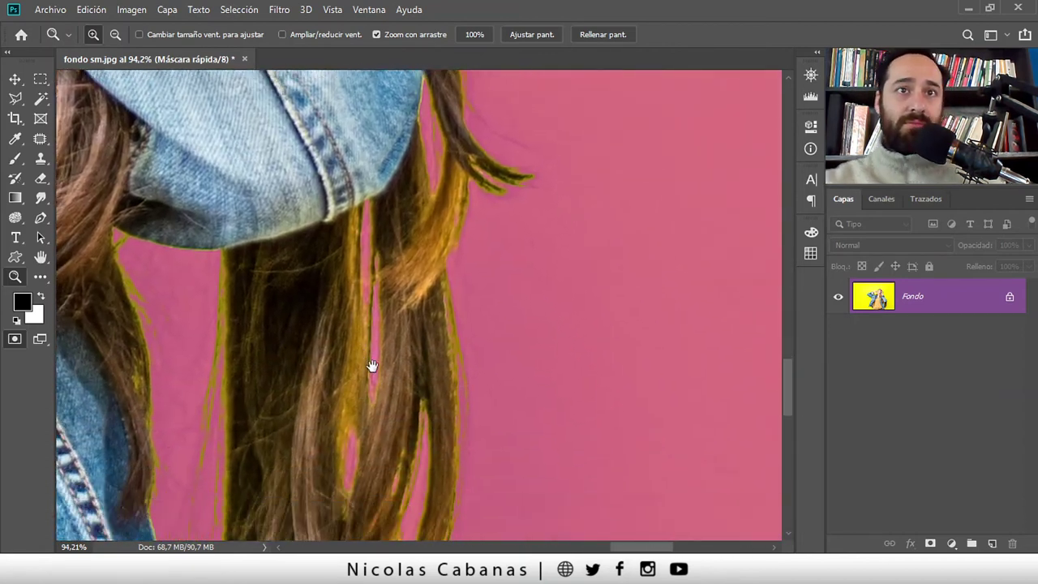
{"action": "left_click_drag", "start_coordinate": [371, 366], "coordinate": [470, 264]}
{"action": "left_click_drag", "start_coordinate": [454, 320], "coordinate": [454, 220]}
{"action": "mouse_move", "coordinate": [493, 286]}
{"action": "left_mouse_down"}
{"action": "mouse_move", "coordinate": [498, 228]}
{"action": "mouse_move", "coordinate": [546, 132]}
{"action": "mouse_move", "coordinate": [535, 153]}
{"action": "left_mouse_up"}
{"action": "left_click_drag", "start_coordinate": [401, 380], "coordinate": [454, 287]}
{"action": "left_click_drag", "start_coordinate": [458, 387], "coordinate": [465, 389]}
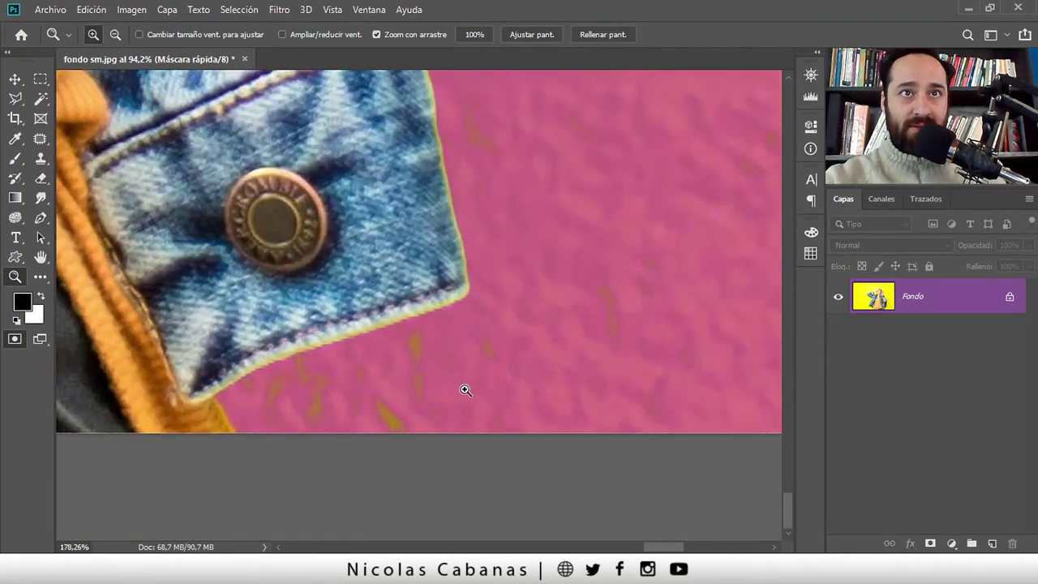
{"action": "key", "text": "b"}
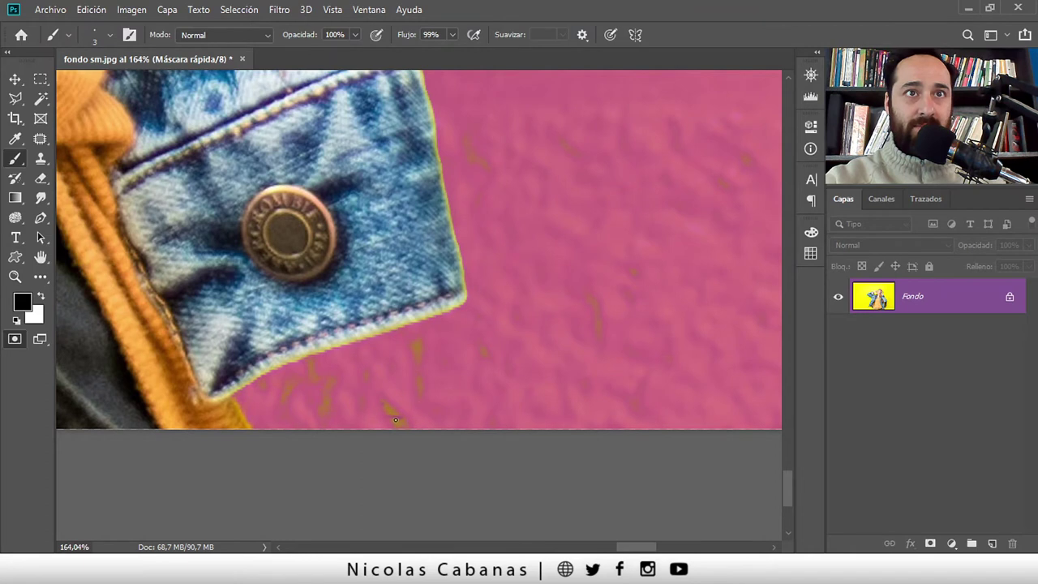
Enlarge the brush to 46 px and bring the jacket and shirt edge into view
{"action": "right_click", "coordinate": [420, 402]}
{"action": "left_click", "coordinate": [523, 236]}
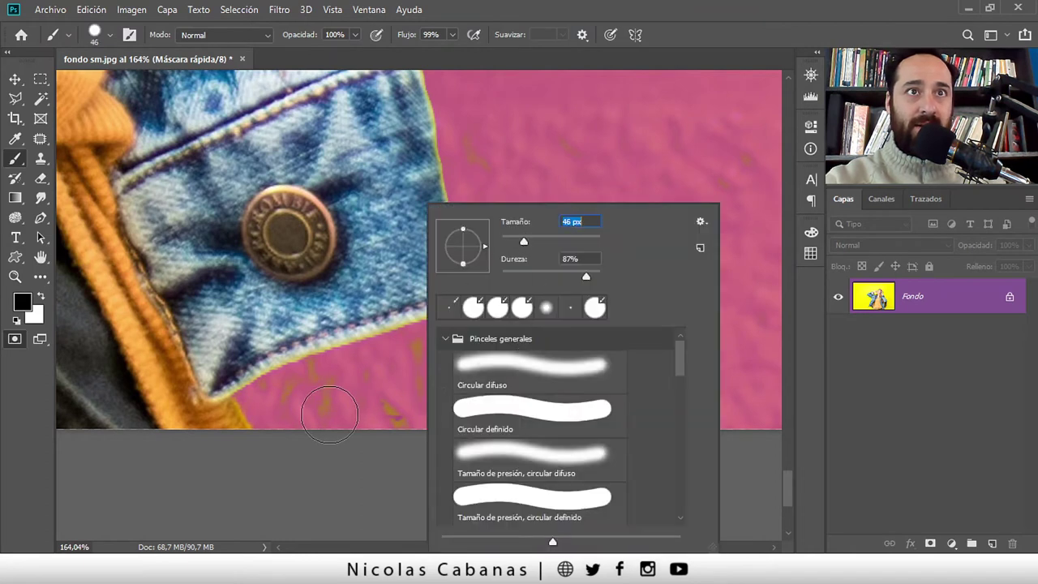
{"action": "left_click", "coordinate": [406, 361]}
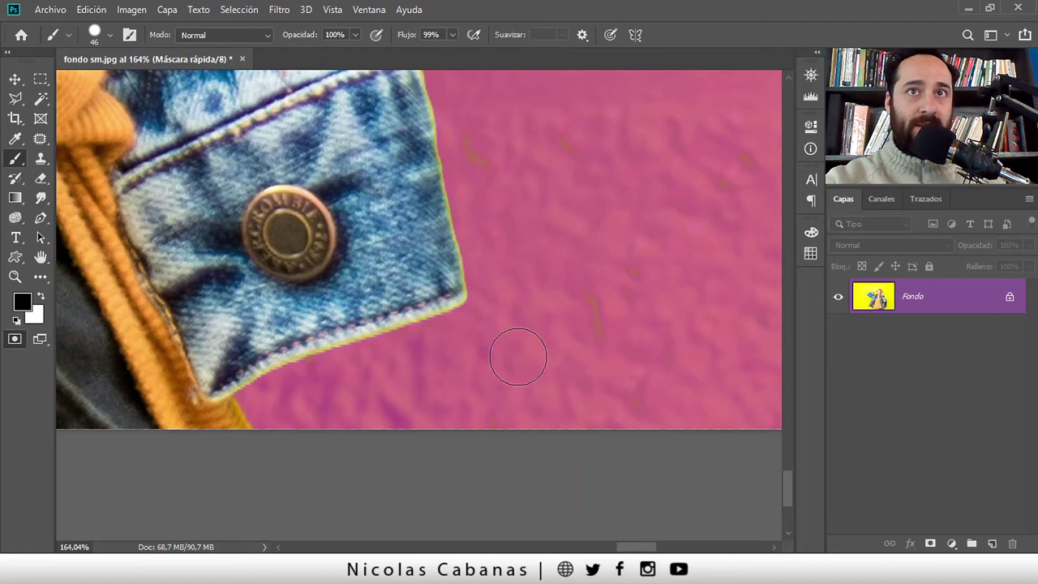
{"action": "scroll", "coordinate": [530, 308], "scroll_direction": "down", "scroll_amount": 2}
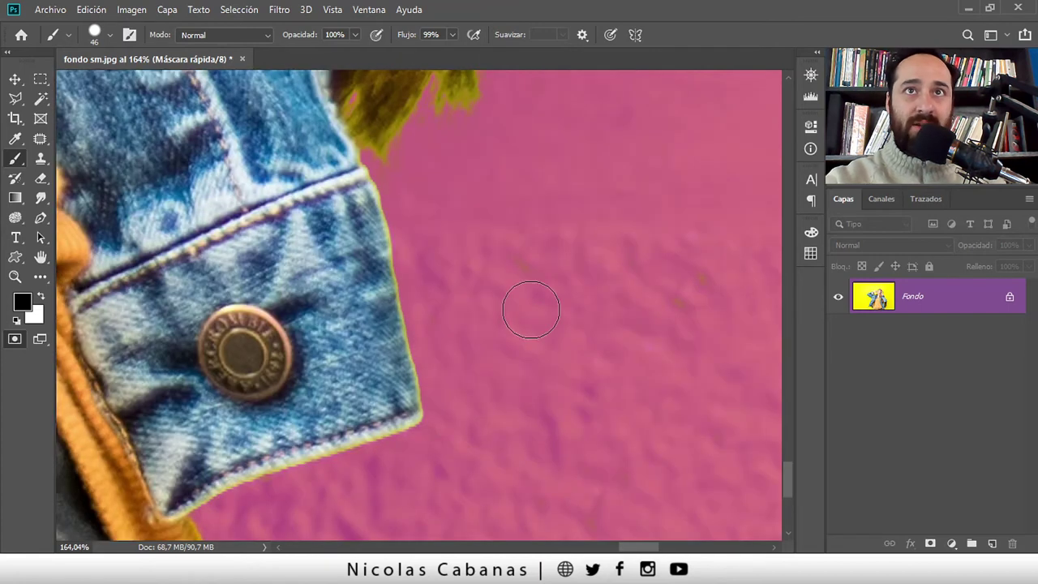
{"action": "scroll", "coordinate": [681, 331], "scroll_direction": "down", "scroll_amount": 2}
{"action": "left_click_drag", "start_coordinate": [644, 308], "coordinate": [456, 424]}
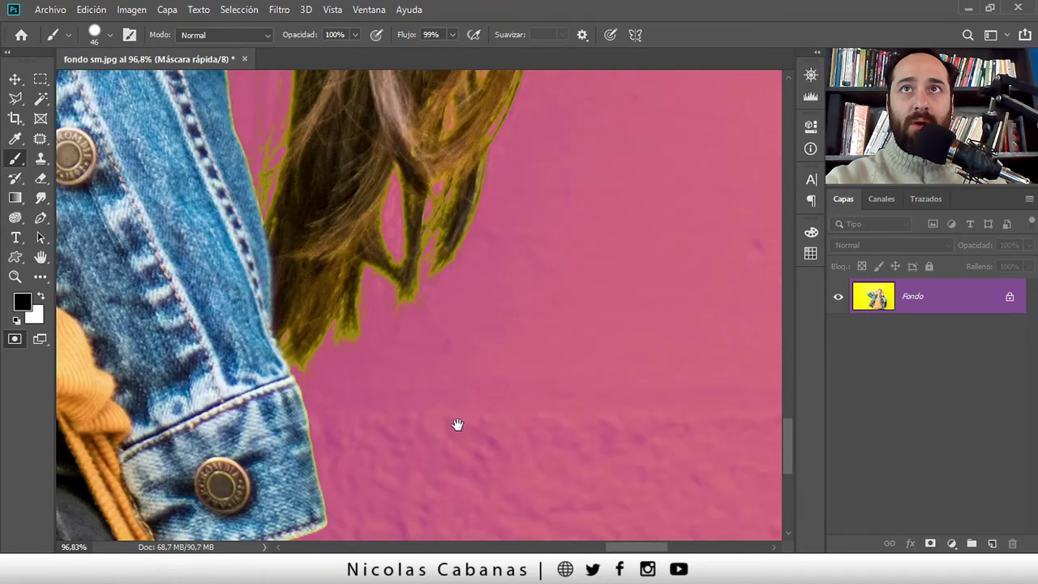
{"action": "scroll", "coordinate": [682, 246], "scroll_direction": "down", "scroll_amount": 2}
{"action": "left_click_drag", "start_coordinate": [683, 246], "coordinate": [380, 486]}
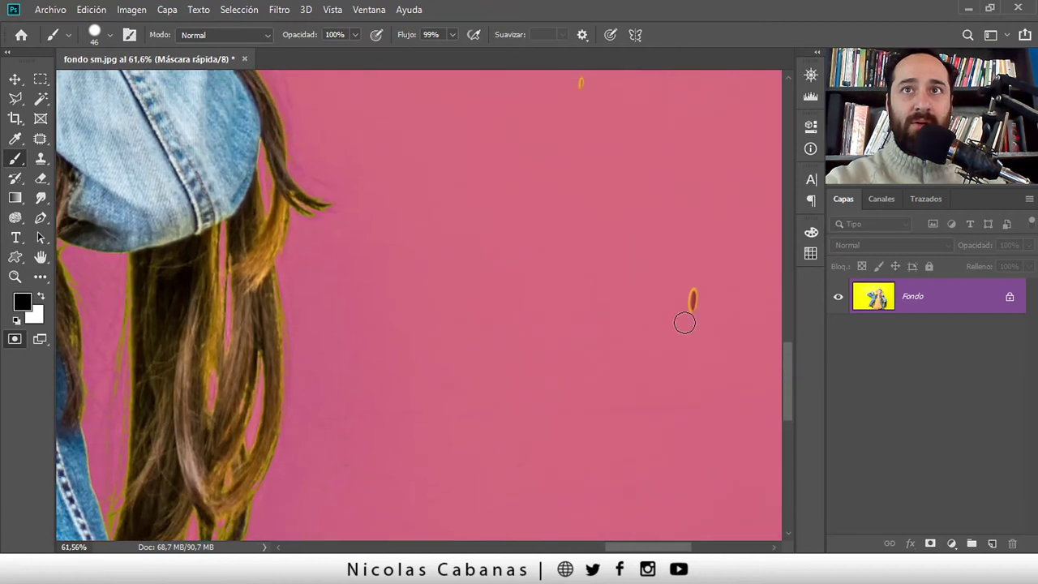
{"action": "mouse_move", "coordinate": [630, 213]}
{"action": "left_mouse_down"}
{"action": "mouse_move", "coordinate": [559, 329]}
{"action": "mouse_move", "coordinate": [366, 440]}
{"action": "mouse_move", "coordinate": [535, 313]}
{"action": "mouse_move", "coordinate": [301, 354]}
{"action": "mouse_move", "coordinate": [542, 386]}
{"action": "left_mouse_up"}
Paint the quick mask over the stray wall patches beside the shirt edge
{"action": "scroll", "coordinate": [439, 413], "scroll_direction": "up", "scroll_amount": 3}
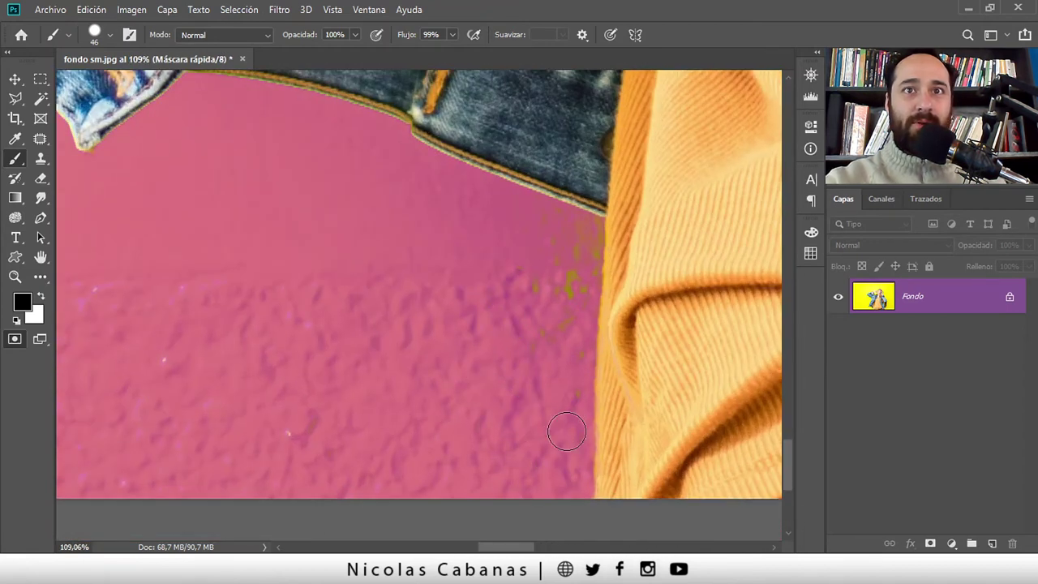
{"action": "mouse_move", "coordinate": [572, 338]}
{"action": "left_mouse_down"}
{"action": "mouse_move", "coordinate": [572, 275]}
{"action": "mouse_move", "coordinate": [558, 253]}
{"action": "mouse_move", "coordinate": [535, 308]}
{"action": "left_mouse_up"}
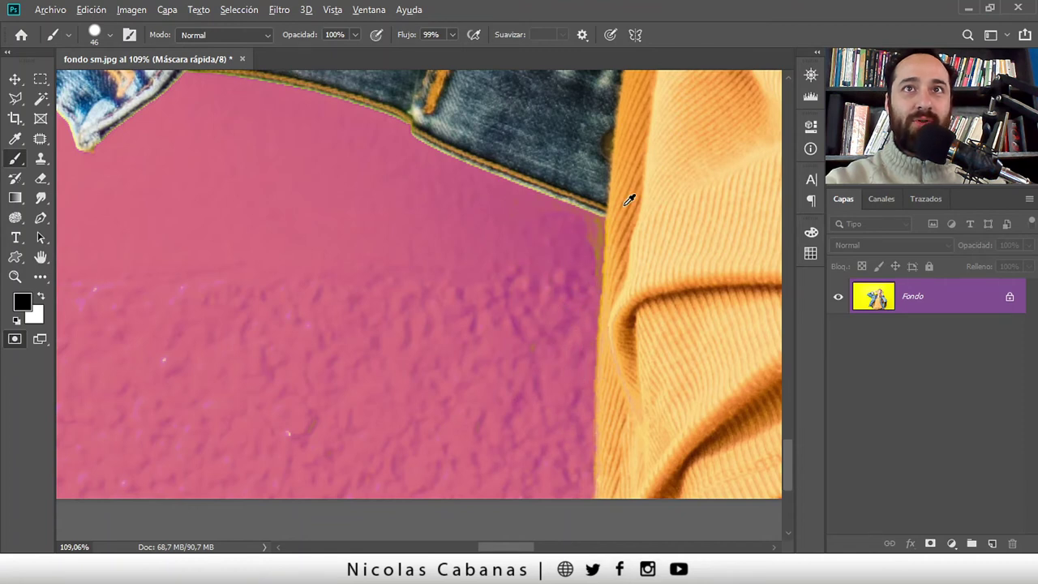
{"action": "scroll", "coordinate": [629, 200], "scroll_direction": "up", "scroll_amount": 3}
{"action": "scroll", "coordinate": [577, 240], "scroll_direction": "up", "scroll_amount": 2}
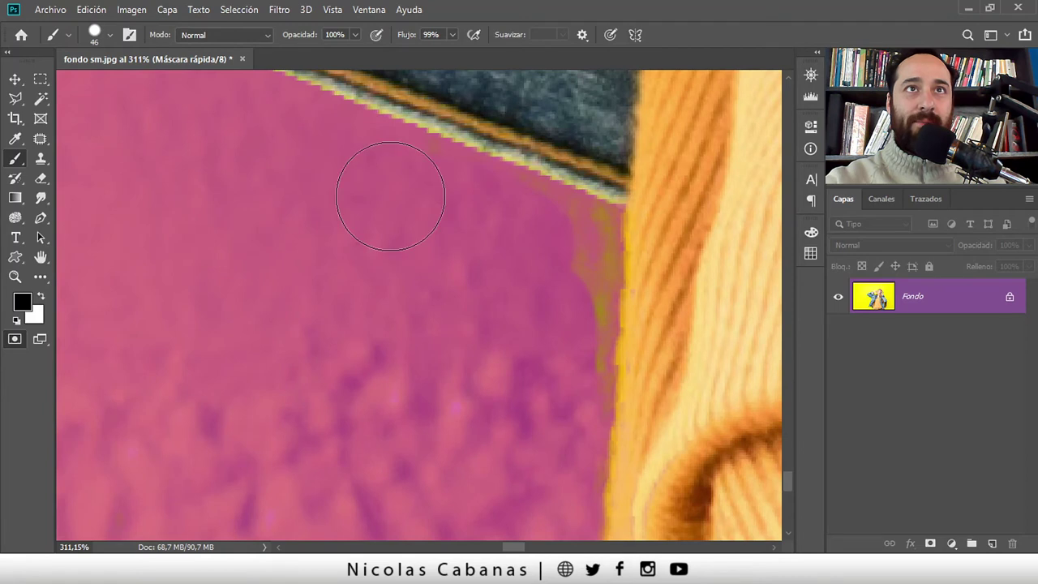
Outline the wall corner between shirt and jeans with the Polygonal Lasso, mask it, and deselect
{"action": "left_click", "coordinate": [15, 98]}
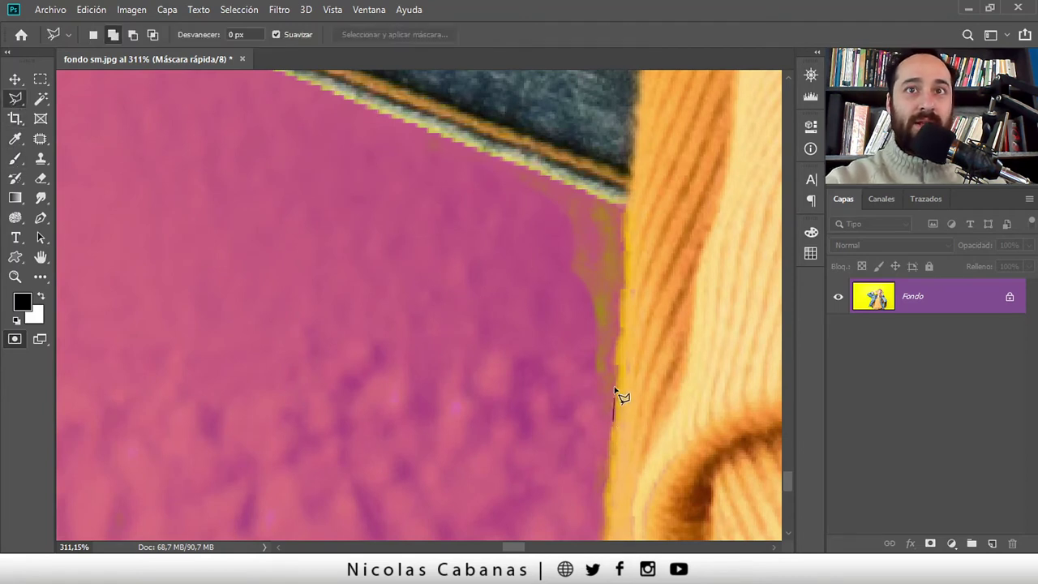
{"action": "left_click", "coordinate": [620, 261]}
{"action": "left_click", "coordinate": [602, 199]}
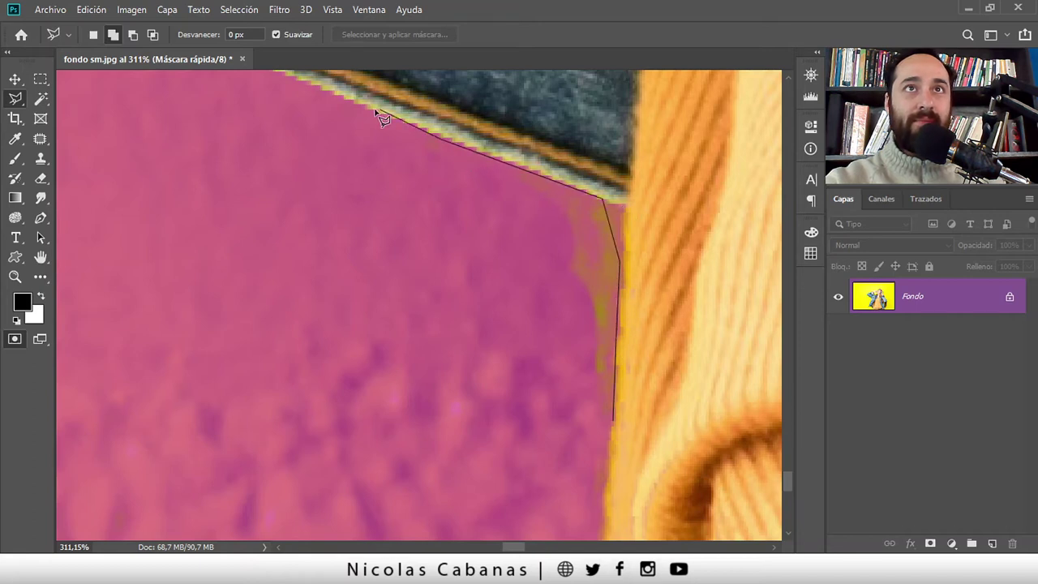
{"action": "left_click", "coordinate": [338, 136]}
{"action": "double_click", "coordinate": [531, 423]}
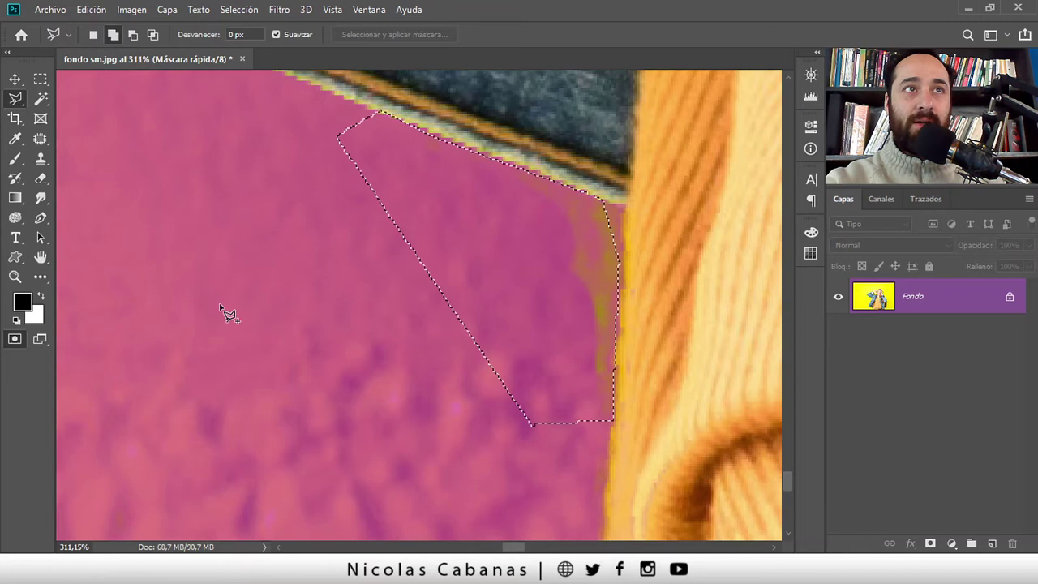
{"action": "left_click", "coordinate": [15, 158]}
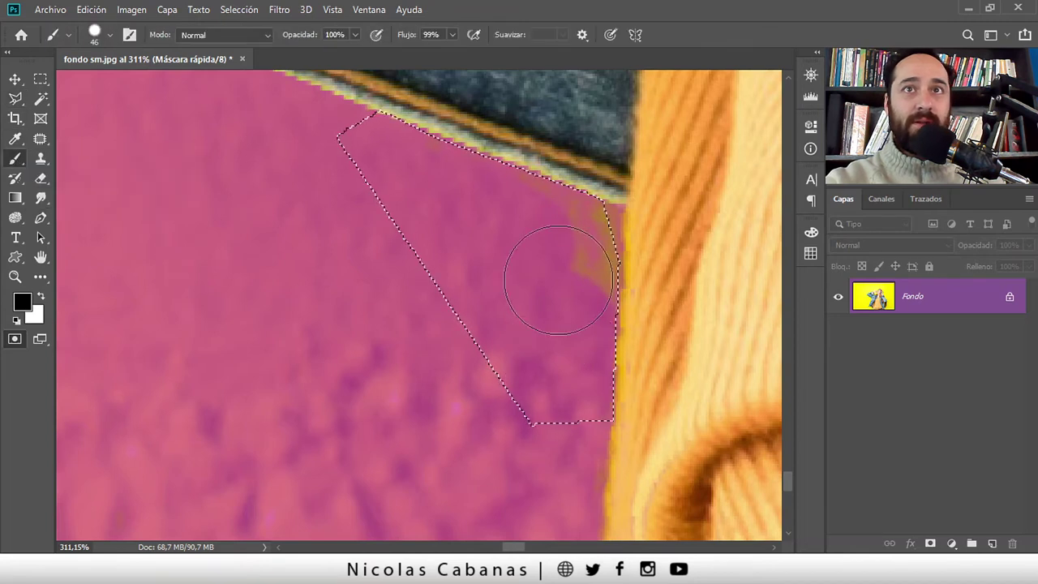
{"action": "key", "text": "ctrl+d"}
Resize the brush to 4 px, then 271 px, and zoom out to check the masked wall
{"action": "scroll", "coordinate": [624, 235], "scroll_direction": "up", "scroll_amount": 3}
{"action": "left_click_drag", "start_coordinate": [624, 188], "coordinate": [520, 205]}
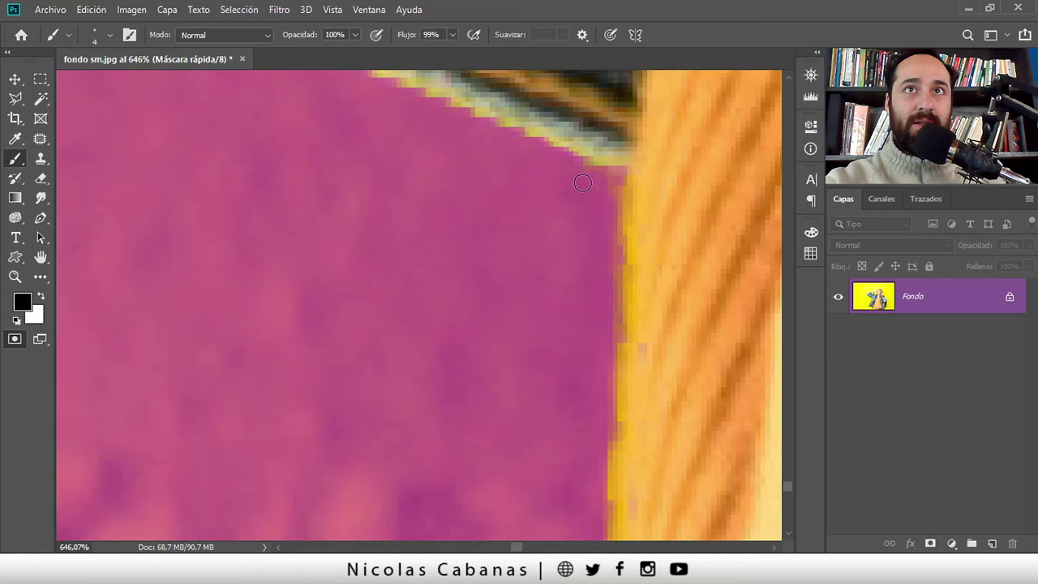
{"action": "scroll", "coordinate": [463, 352], "scroll_direction": "down", "scroll_amount": 3}
{"action": "scroll", "coordinate": [465, 336], "scroll_direction": "down", "scroll_amount": 3}
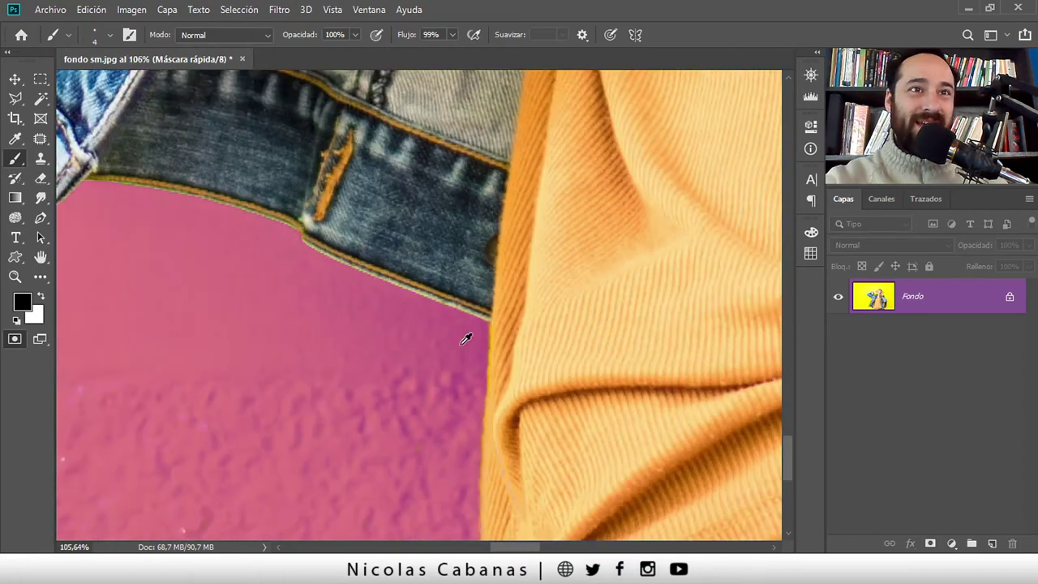
{"action": "scroll", "coordinate": [435, 394], "scroll_direction": "down", "scroll_amount": 2}
{"action": "scroll", "coordinate": [340, 428], "scroll_direction": "down", "scroll_amount": 2}
{"action": "scroll", "coordinate": [340, 428], "scroll_direction": "down", "scroll_amount": 2}
{"action": "left_click_drag", "start_coordinate": [313, 431], "coordinate": [352, 435]}
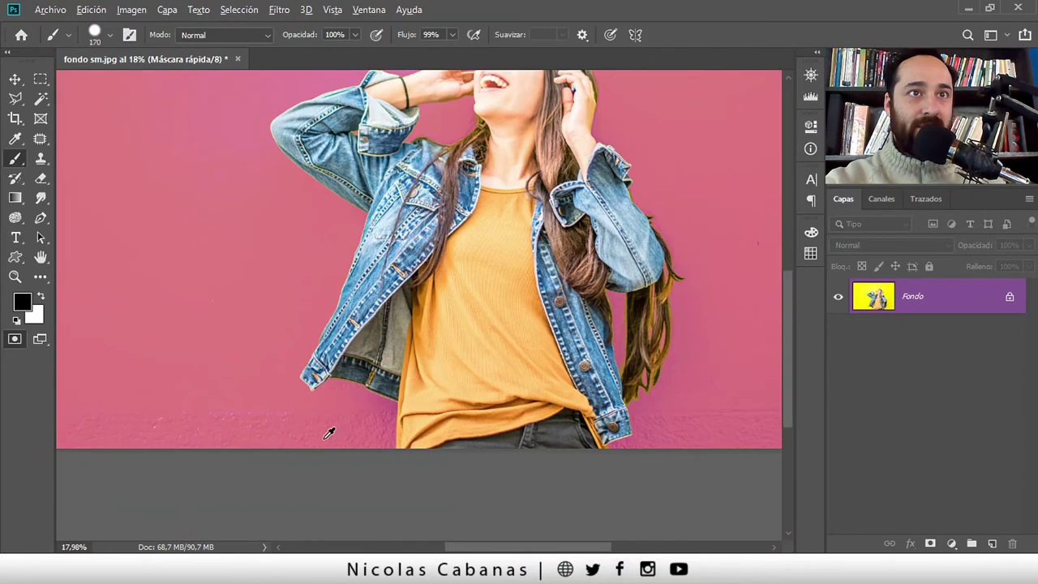
{"action": "scroll", "coordinate": [440, 341], "scroll_direction": "up", "scroll_amount": 2}
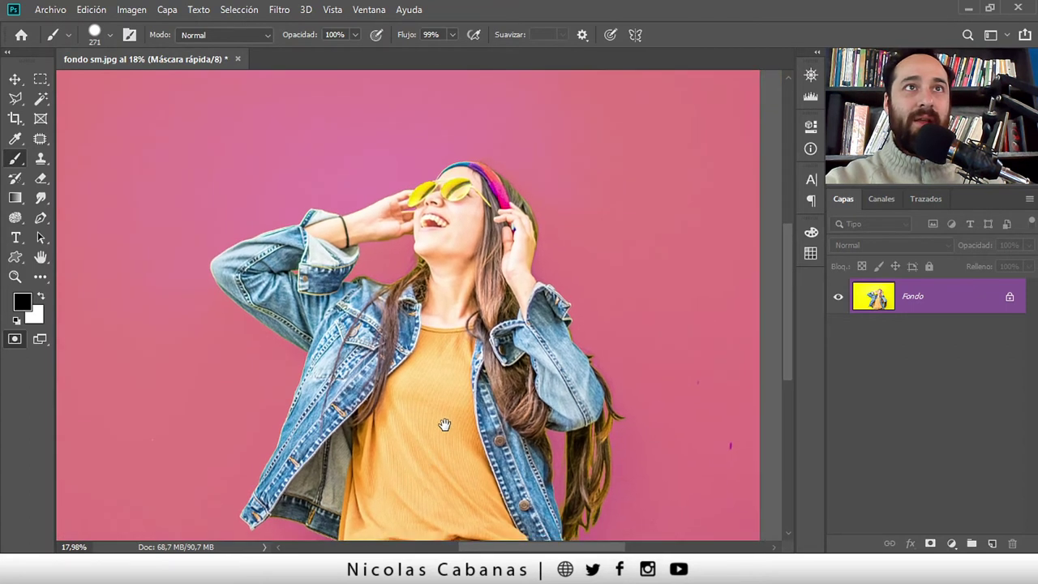
{"action": "scroll", "coordinate": [424, 378], "scroll_direction": "up", "scroll_amount": 1}
{"action": "scroll", "coordinate": [434, 304], "scroll_direction": "up", "scroll_amount": 1}
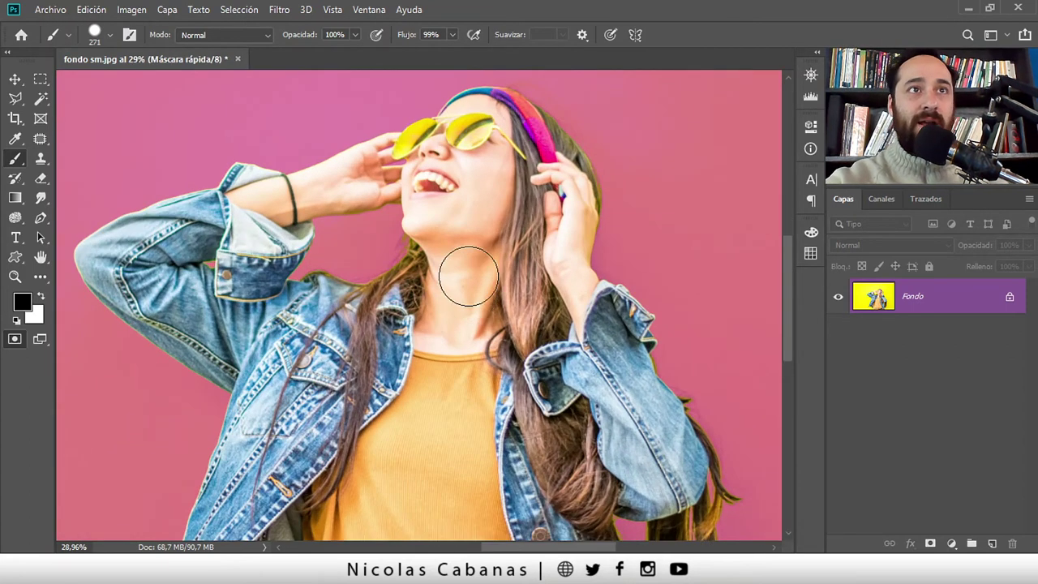
{"action": "scroll", "coordinate": [421, 312], "scroll_direction": "down", "scroll_amount": 2}
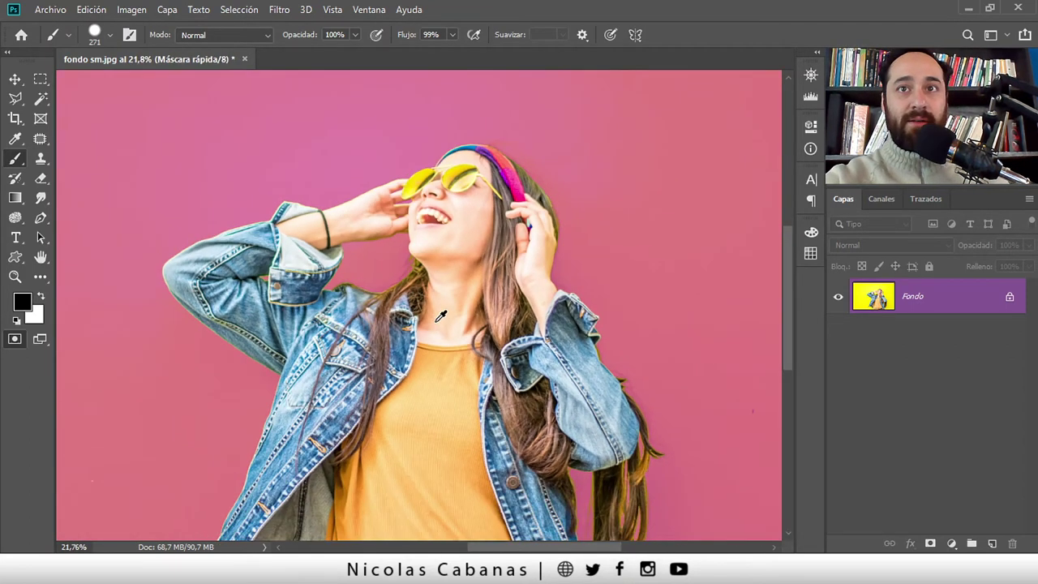
{"action": "scroll", "coordinate": [442, 333], "scroll_direction": "down", "scroll_amount": 1}
{"action": "scroll", "coordinate": [429, 356], "scroll_direction": "down", "scroll_amount": 1}
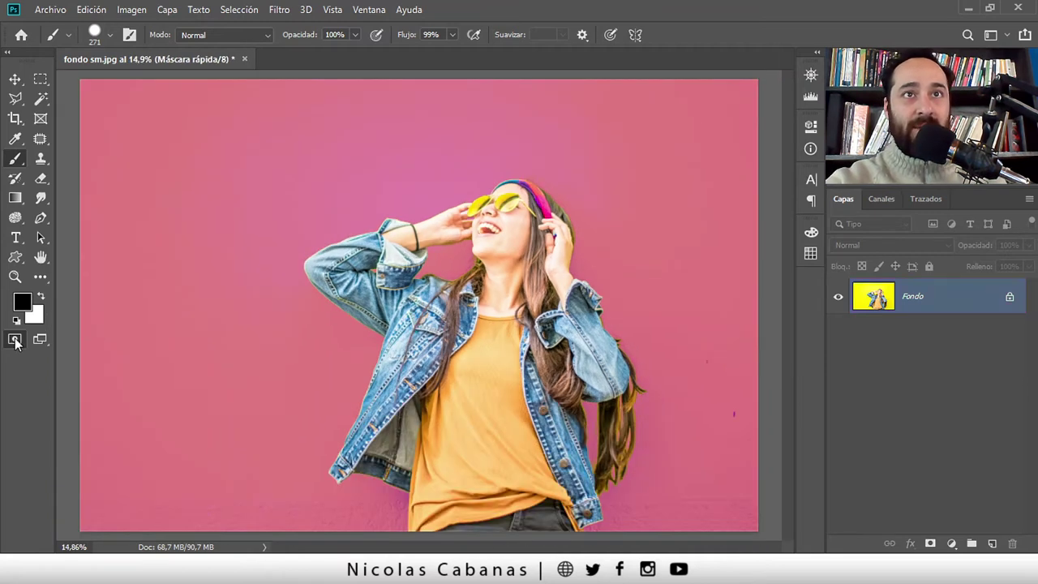
Exit Quick Mask to load the wall as a selection and switch to the Magic Wand
{"action": "left_click", "coordinate": [15, 340]}
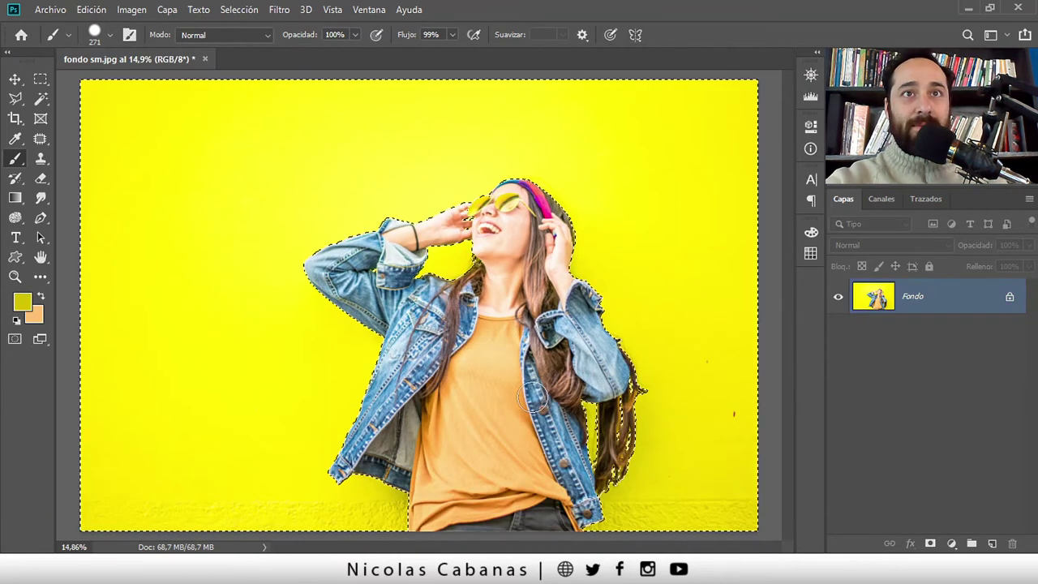
{"action": "scroll", "coordinate": [498, 339], "scroll_direction": "down", "scroll_amount": 1}
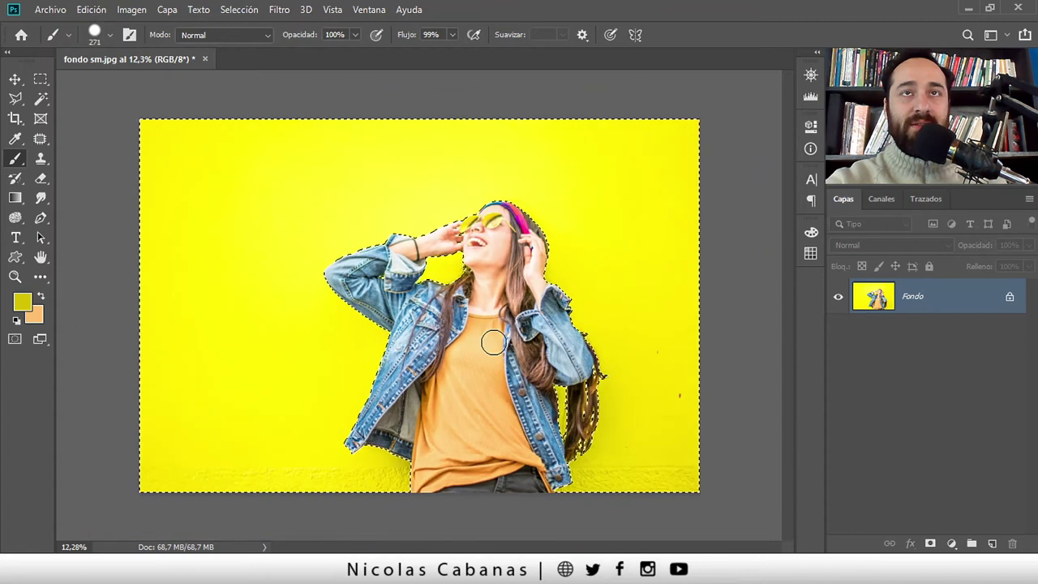
{"action": "right_click", "coordinate": [40, 101]}
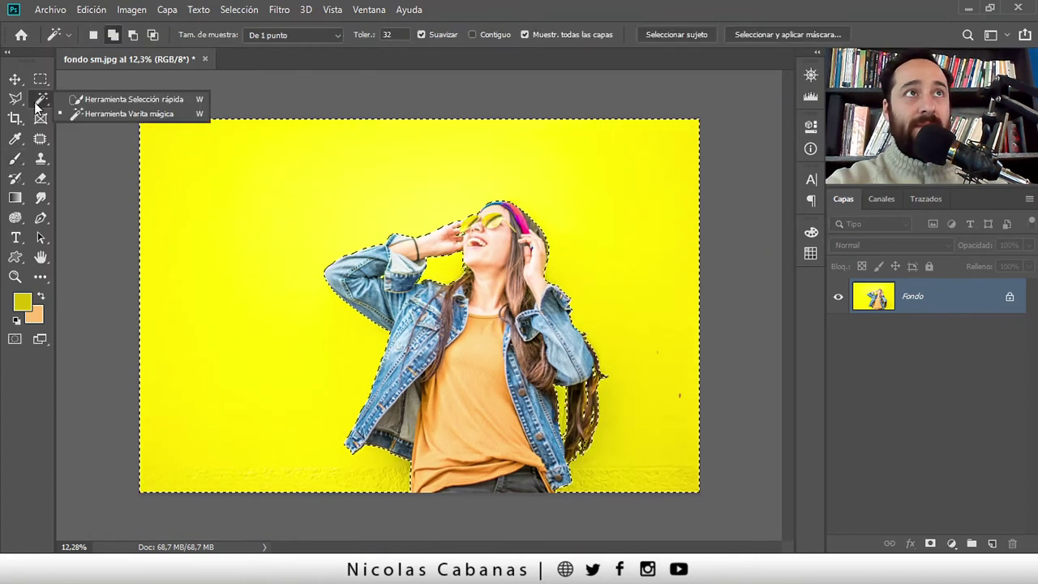
{"action": "left_click", "coordinate": [83, 114]}
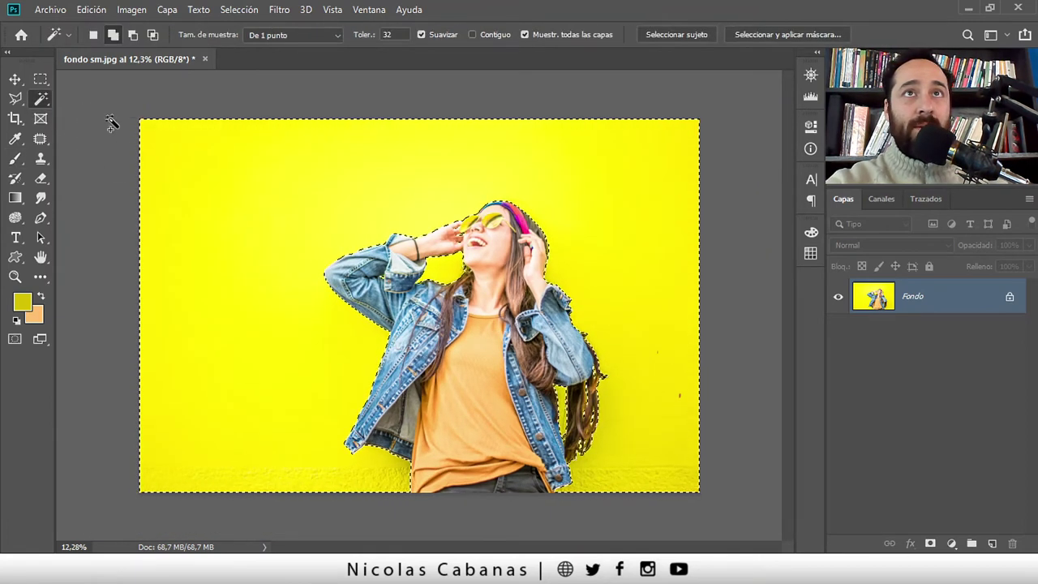
Open Seleccionar y aplicar máscara… and zoom to 50% on the hanging hair and jacket
{"action": "left_click", "coordinate": [758, 34]}
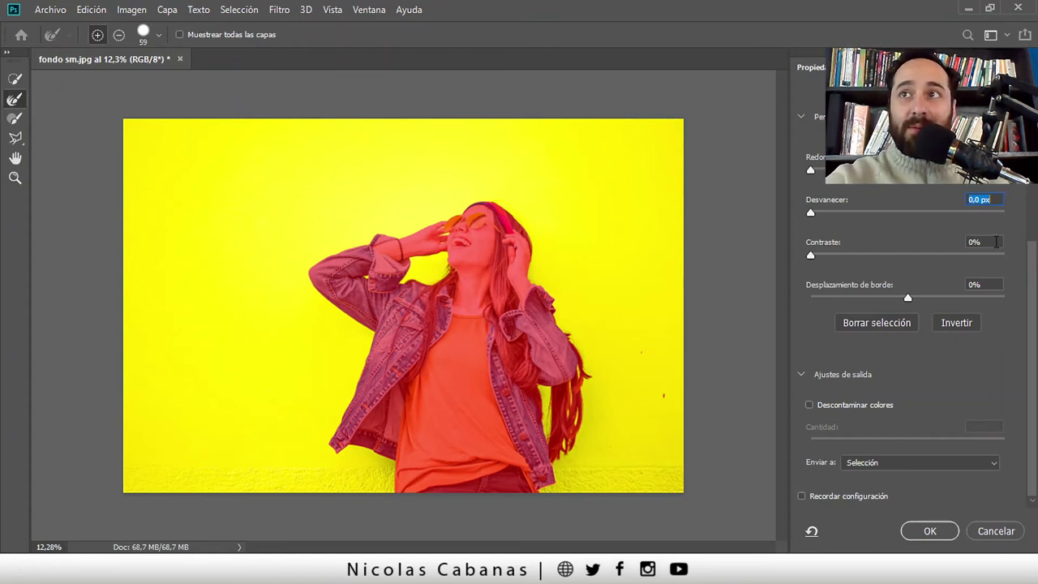
{"action": "left_click_drag", "start_coordinate": [1032, 270], "coordinate": [1031, 120]}
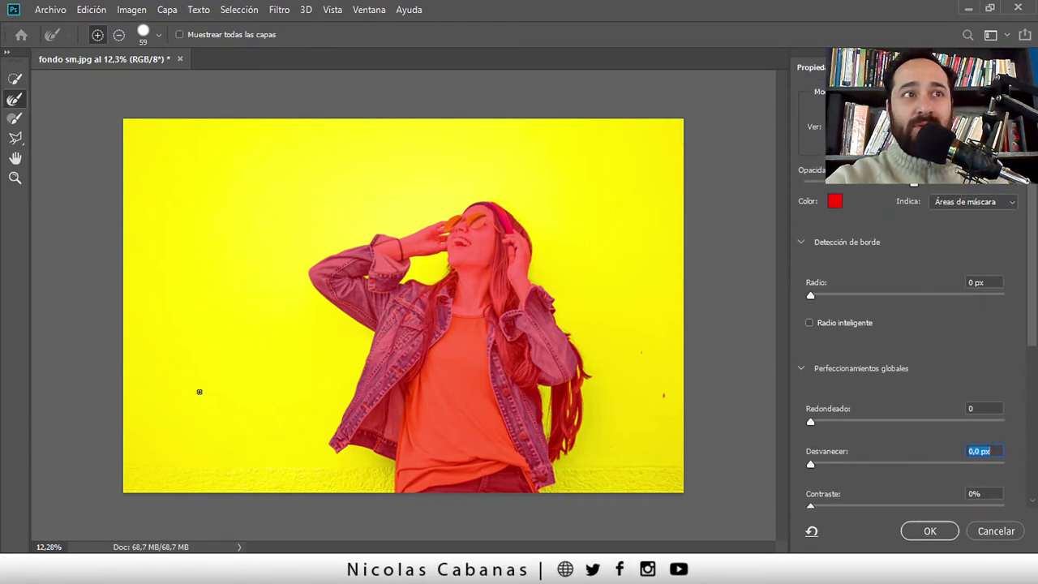
{"action": "left_click", "coordinate": [13, 180]}
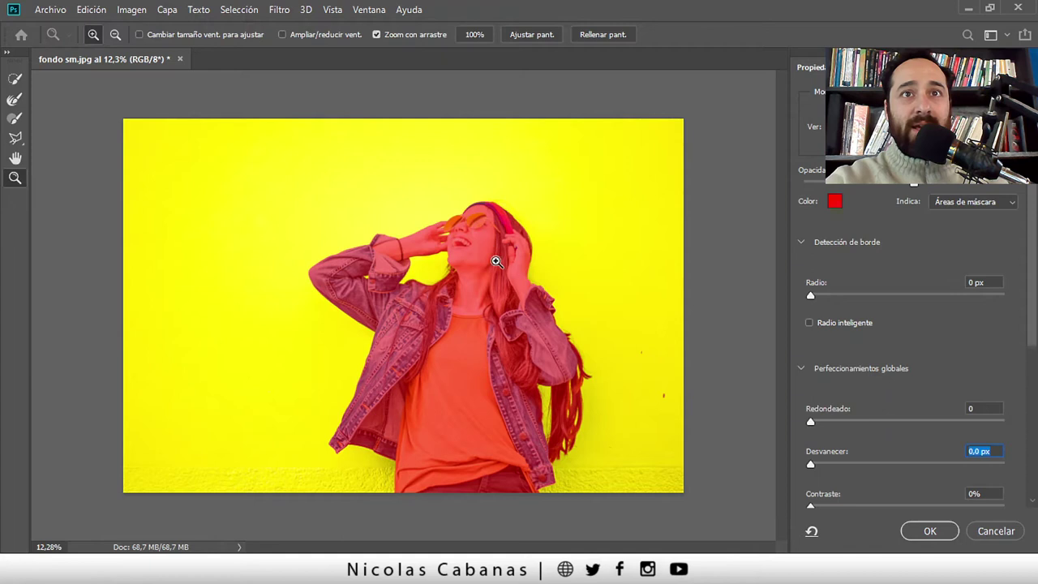
{"action": "left_click", "coordinate": [586, 440]}
{"action": "left_click", "coordinate": [622, 463]}
{"action": "left_click", "coordinate": [638, 430]}
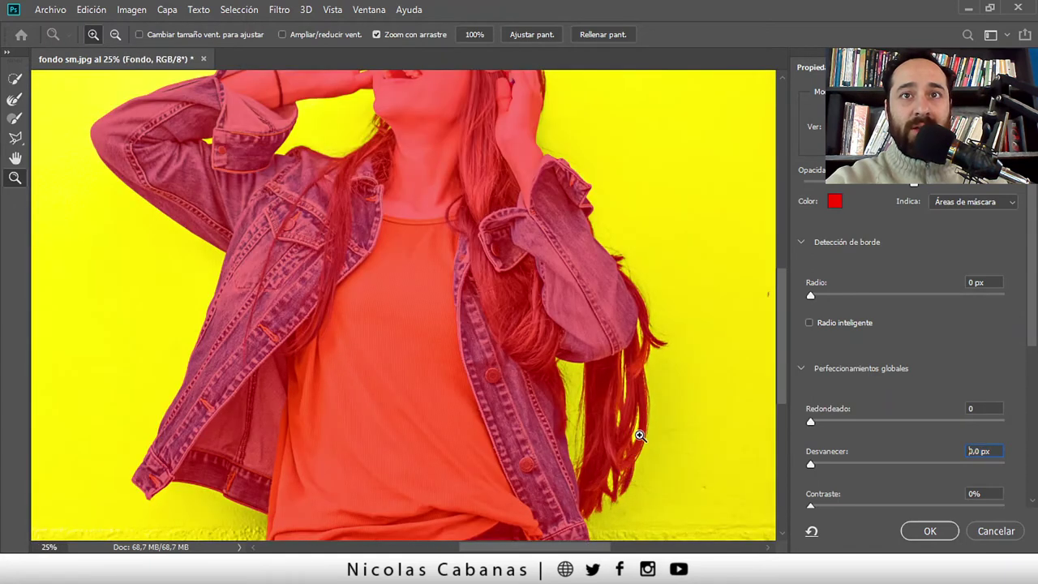
{"action": "left_click", "coordinate": [616, 398]}
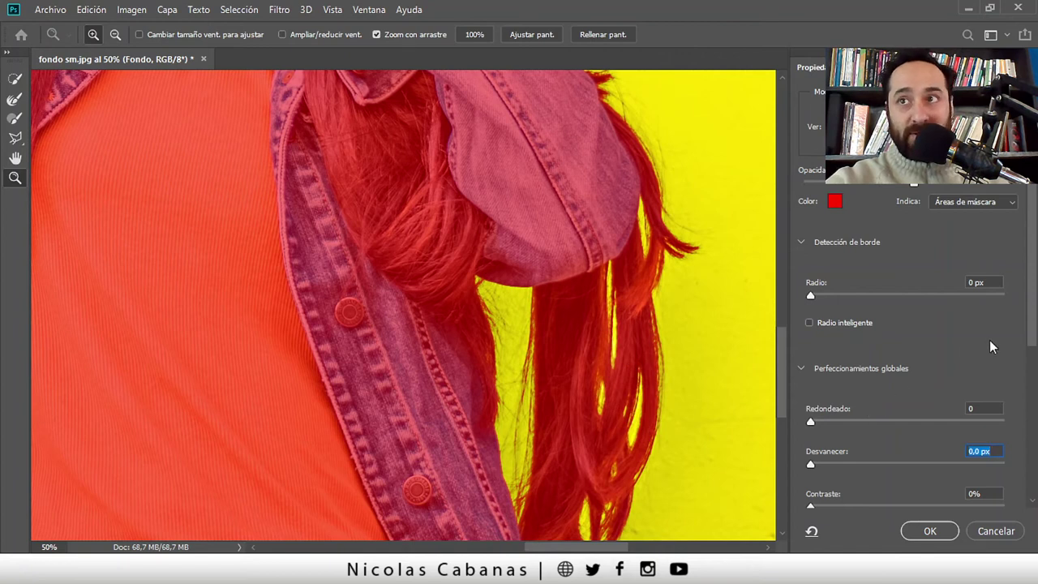
{"action": "mouse_move", "coordinate": [1032, 334]}
{"action": "left_mouse_down"}
{"action": "mouse_move", "coordinate": [1032, 360]}
{"action": "mouse_move", "coordinate": [1032, 331]}
{"action": "left_mouse_up"}
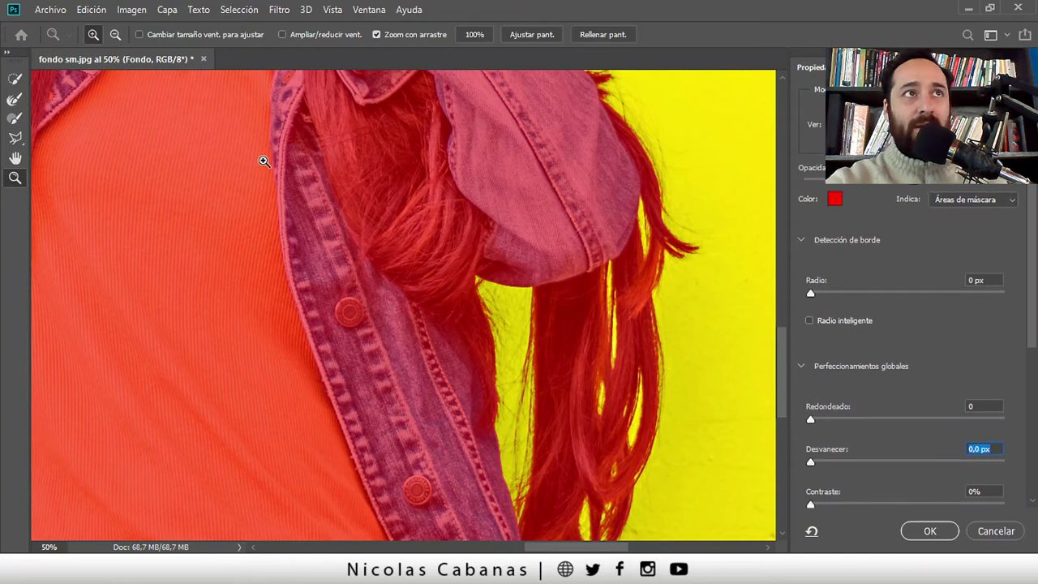
Refine the bottom and hanging strands of the hair with a 99 px Refine Edge Brush
{"action": "left_click", "coordinate": [14, 102]}
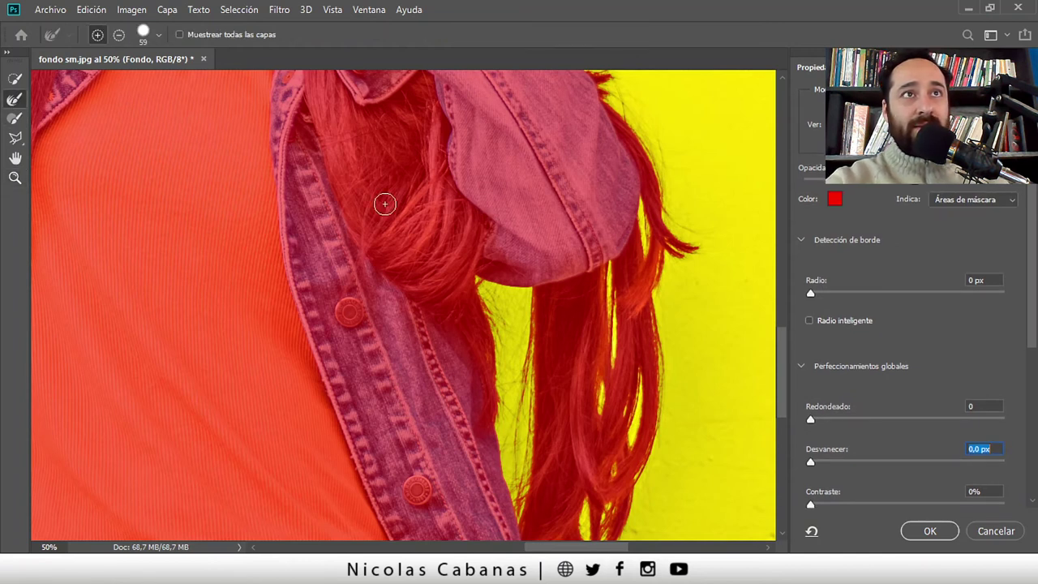
{"action": "mouse_move", "coordinate": [492, 300]}
{"action": "left_mouse_down"}
{"action": "mouse_move", "coordinate": [502, 308]}
{"action": "mouse_move", "coordinate": [514, 297]}
{"action": "mouse_move", "coordinate": [517, 482]}
{"action": "mouse_move", "coordinate": [505, 494]}
{"action": "left_mouse_up"}
{"action": "left_click_drag", "start_coordinate": [540, 413], "coordinate": [547, 403]}
{"action": "mouse_move", "coordinate": [618, 436]}
{"action": "left_mouse_down"}
{"action": "mouse_move", "coordinate": [549, 370]}
{"action": "mouse_move", "coordinate": [540, 301]}
{"action": "left_mouse_up"}
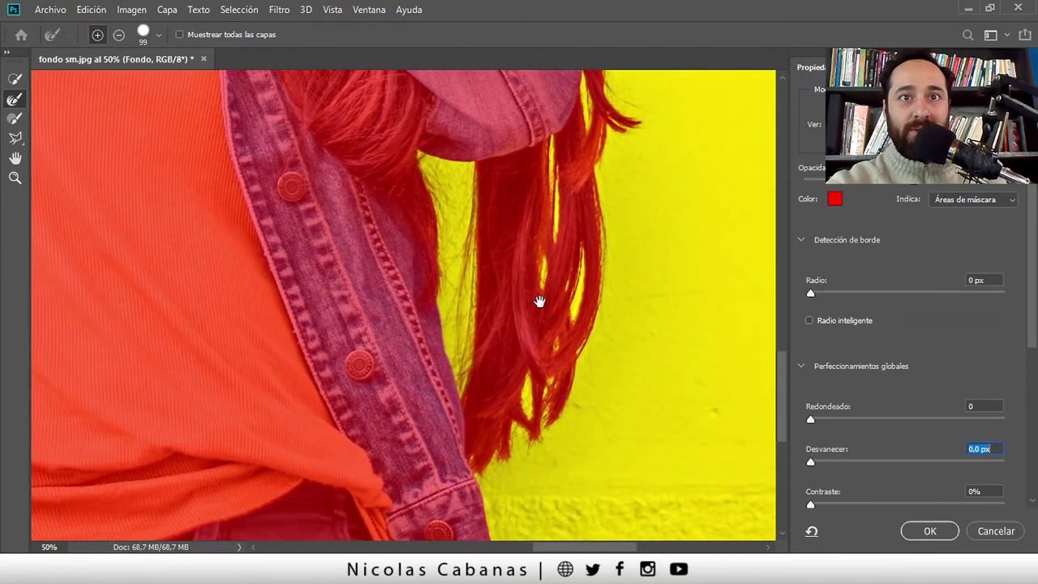
{"action": "mouse_move", "coordinate": [475, 474]}
{"action": "left_mouse_down"}
{"action": "mouse_move", "coordinate": [523, 430]}
{"action": "mouse_move", "coordinate": [535, 398]}
{"action": "mouse_move", "coordinate": [544, 410]}
{"action": "mouse_move", "coordinate": [563, 367]}
{"action": "left_mouse_up"}
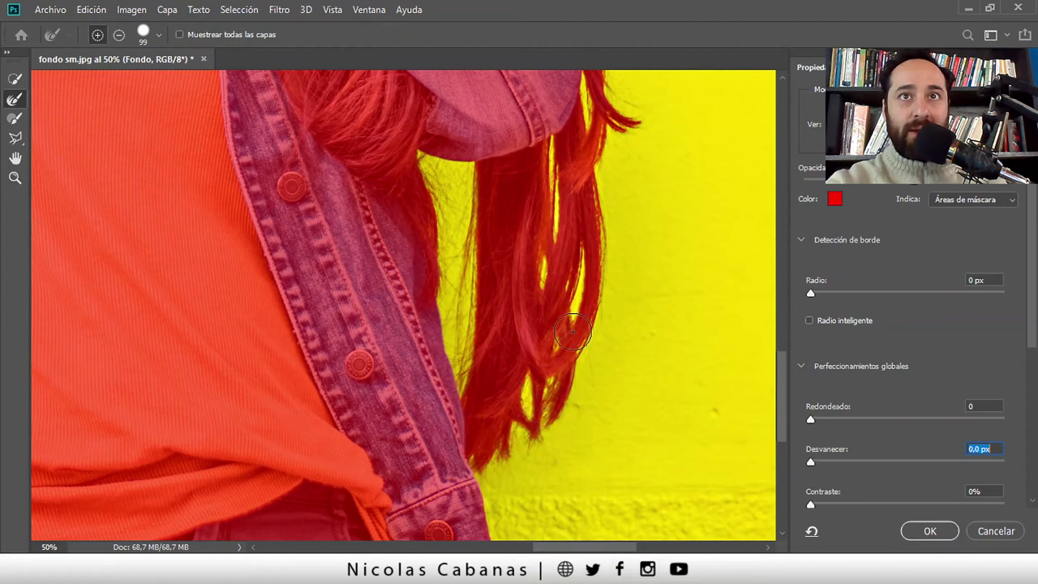
{"action": "left_click_drag", "start_coordinate": [579, 313], "coordinate": [587, 276]}
{"action": "left_click_drag", "start_coordinate": [589, 230], "coordinate": [583, 176]}
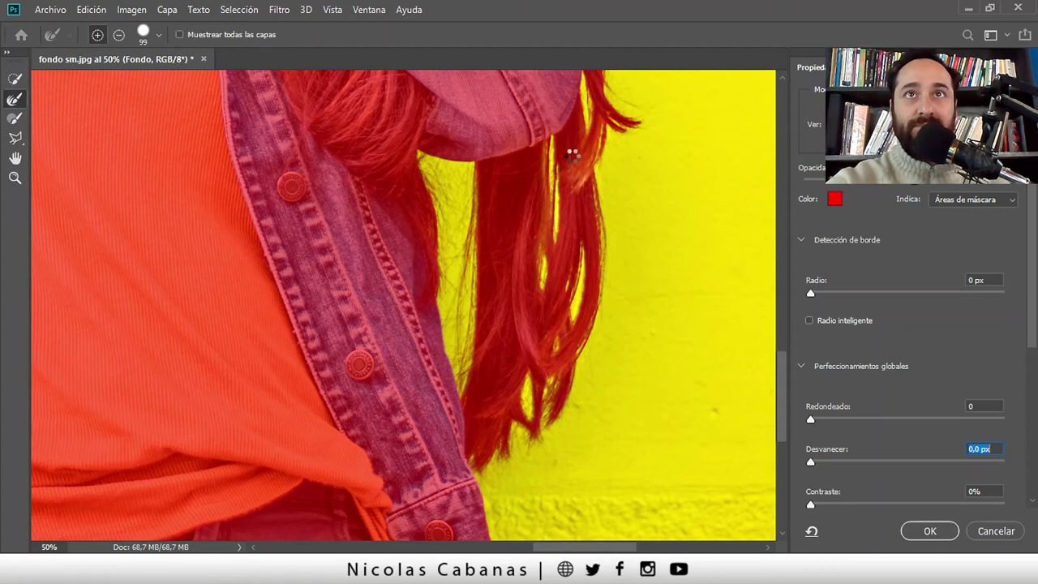
{"action": "left_click_drag", "start_coordinate": [572, 126], "coordinate": [547, 440]}
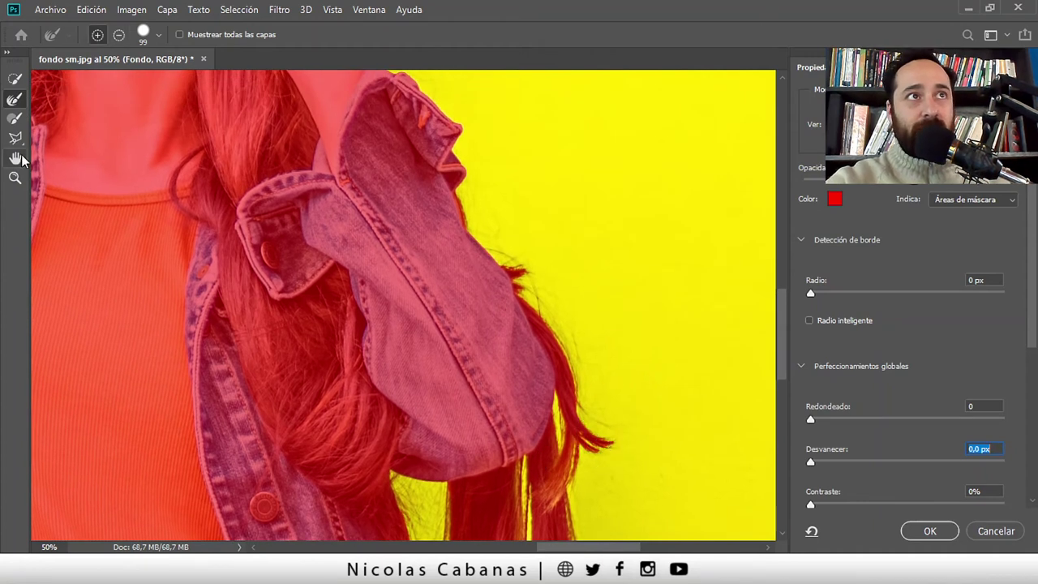
At 100% zoom, refine the hair tips and jacket edge with a 53 px brush
{"action": "left_click", "coordinate": [14, 179]}
{"action": "left_click", "coordinate": [613, 446]}
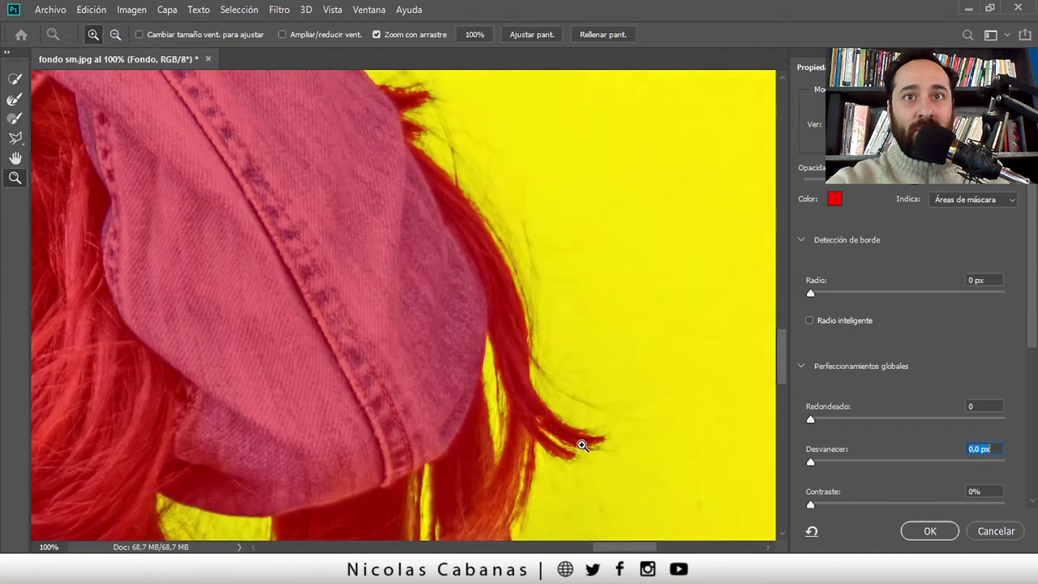
{"action": "left_click", "coordinate": [14, 100]}
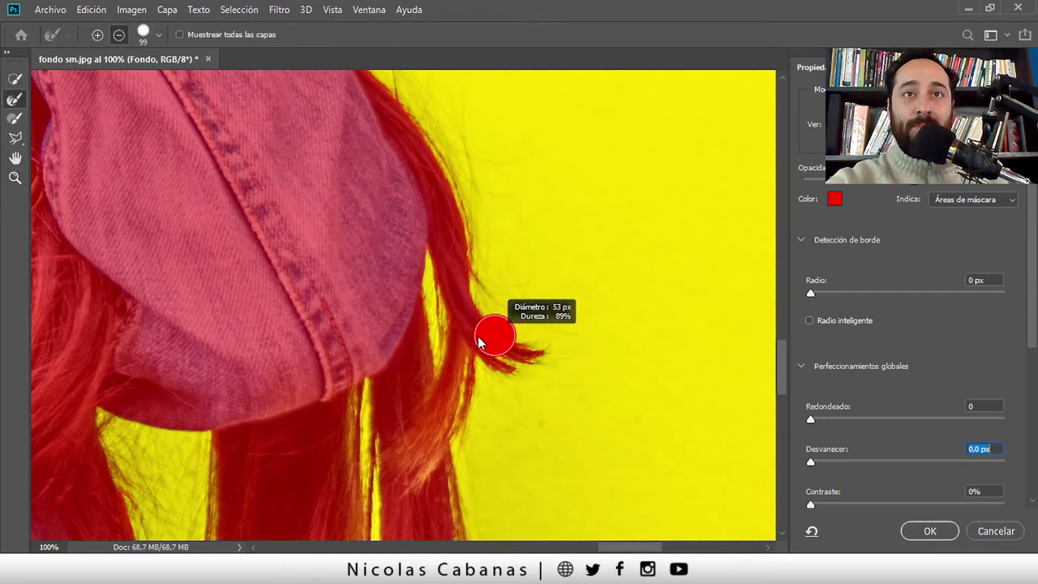
{"action": "left_click_drag", "start_coordinate": [481, 335], "coordinate": [478, 336]}
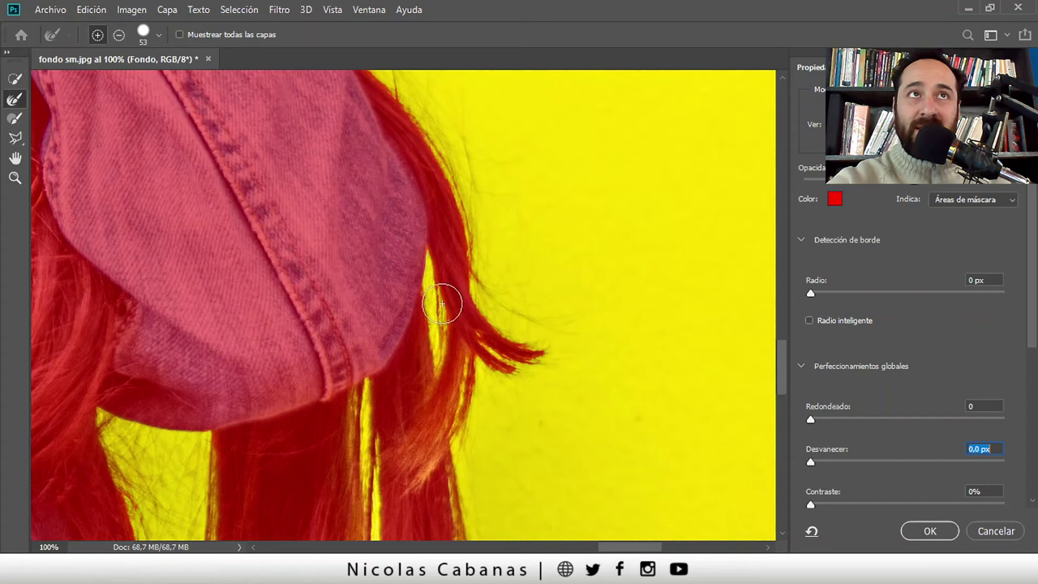
{"action": "left_click", "coordinate": [159, 35]}
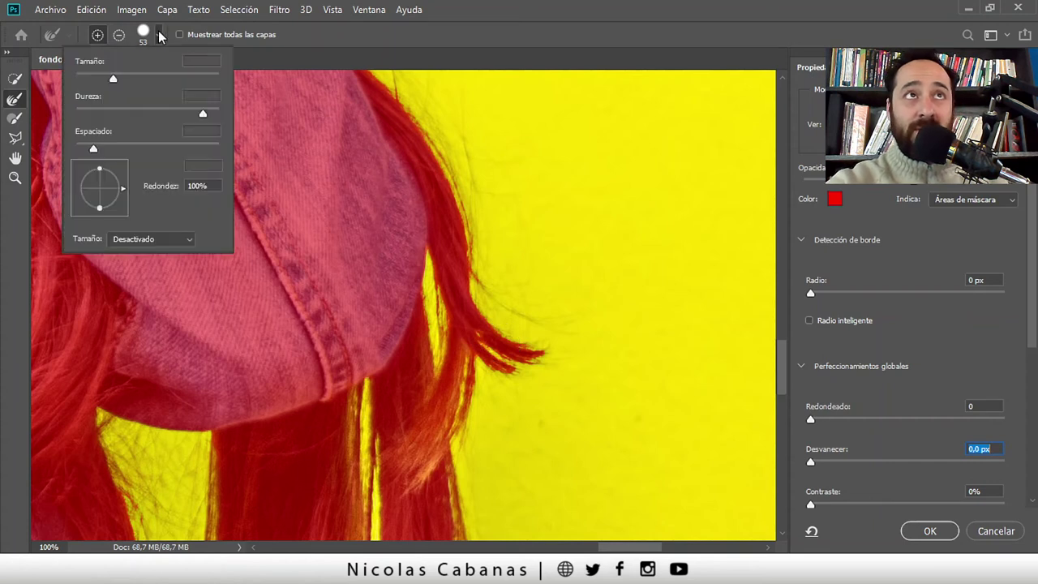
{"action": "left_click", "coordinate": [448, 37]}
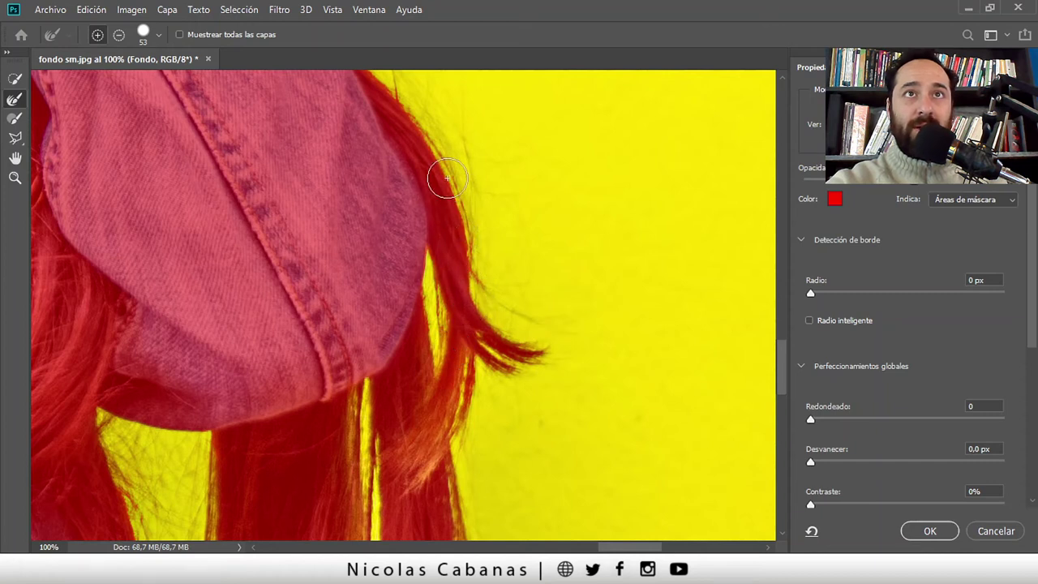
{"action": "left_click_drag", "start_coordinate": [399, 129], "coordinate": [458, 268]}
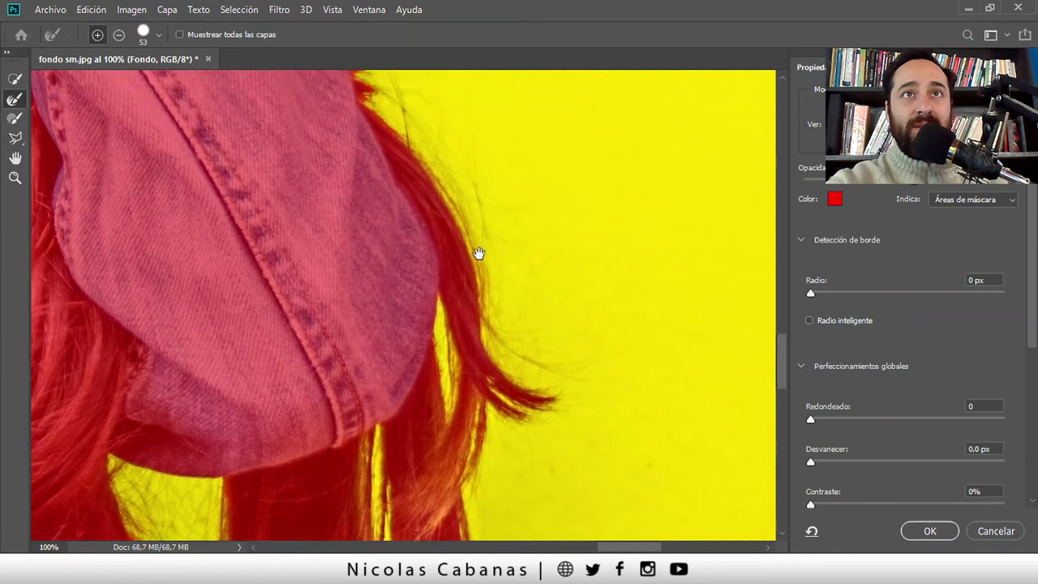
{"action": "left_click_drag", "start_coordinate": [460, 178], "coordinate": [560, 452]}
{"action": "left_click_drag", "start_coordinate": [457, 257], "coordinate": [408, 260]}
{"action": "left_click", "coordinate": [409, 271]}
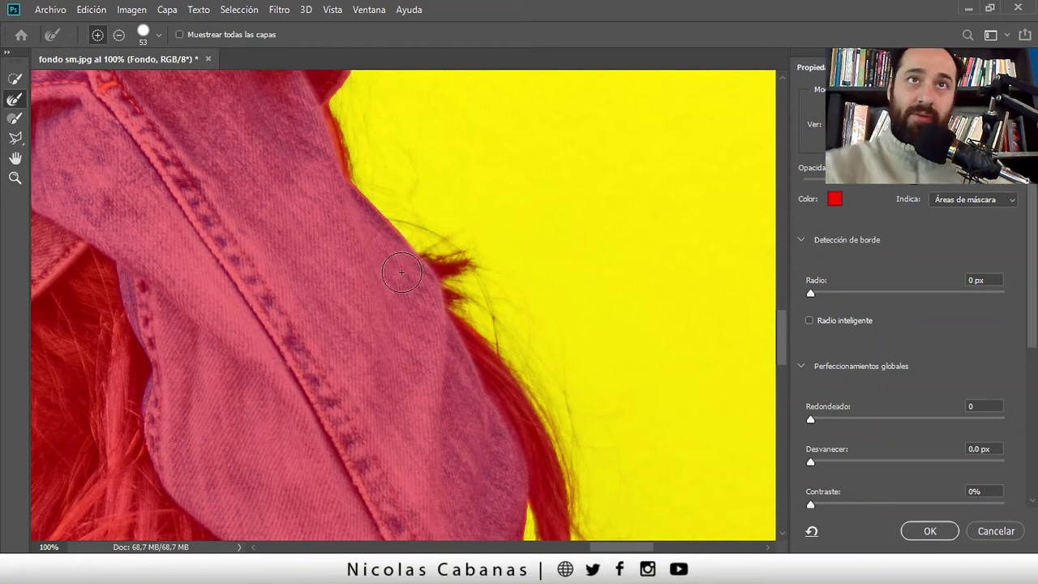
{"action": "left_click_drag", "start_coordinate": [389, 232], "coordinate": [395, 437]}
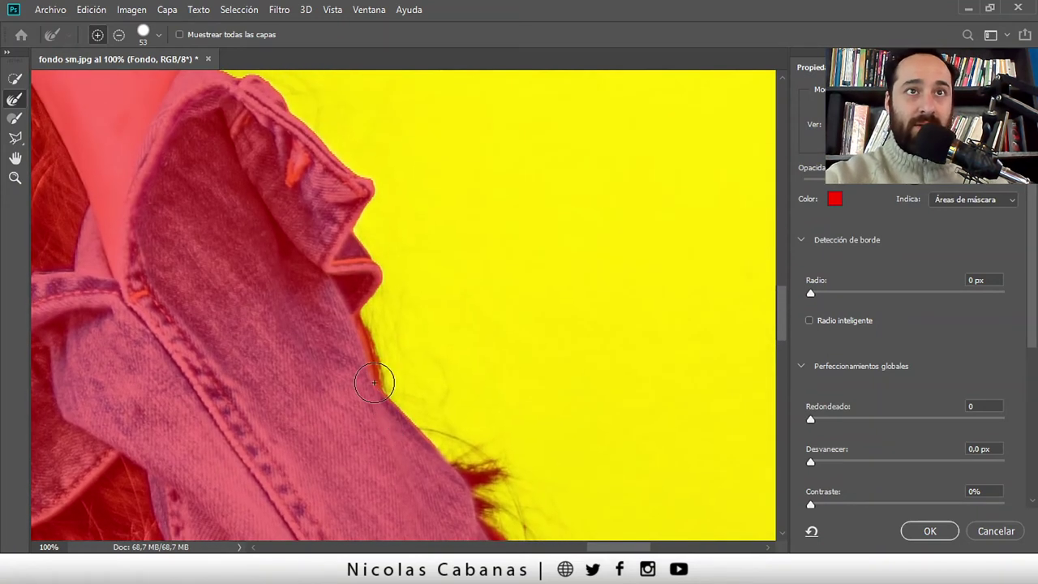
{"action": "left_click_drag", "start_coordinate": [348, 321], "coordinate": [318, 344]}
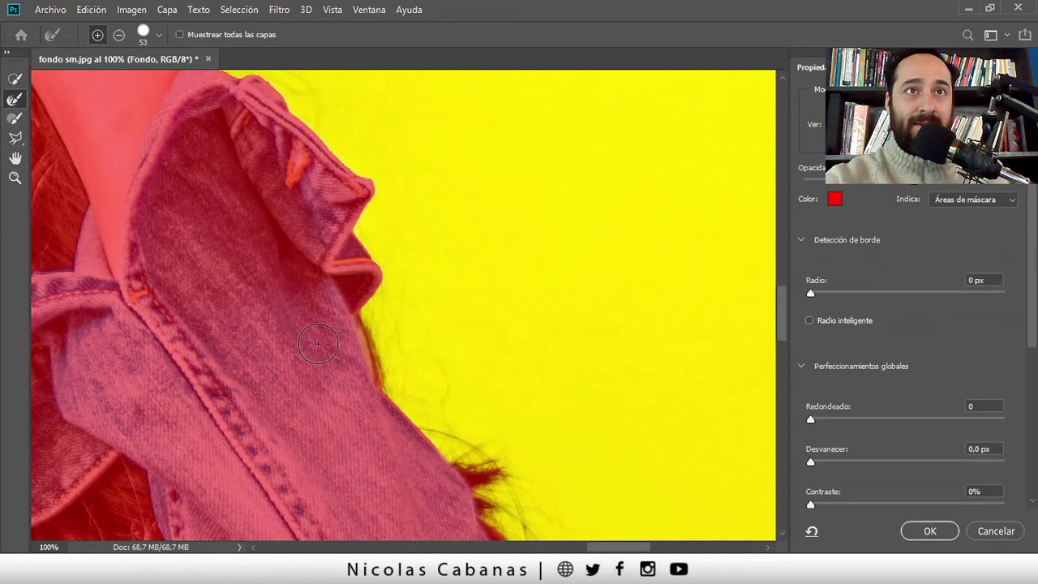
Refine the hair edge beside the hand, the pink strap and the top of the head
{"action": "left_click_drag", "start_coordinate": [359, 255], "coordinate": [537, 470]}
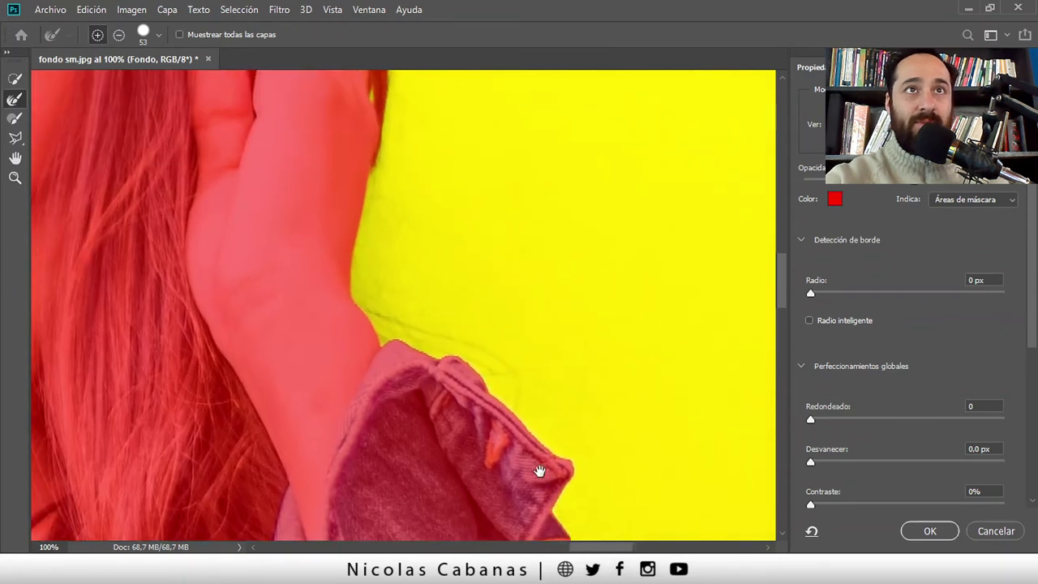
{"action": "left_click_drag", "start_coordinate": [436, 300], "coordinate": [428, 416]}
{"action": "scroll", "coordinate": [407, 357], "scroll_direction": "up", "scroll_amount": 3}
{"action": "scroll", "coordinate": [405, 339], "scroll_direction": "up", "scroll_amount": 3}
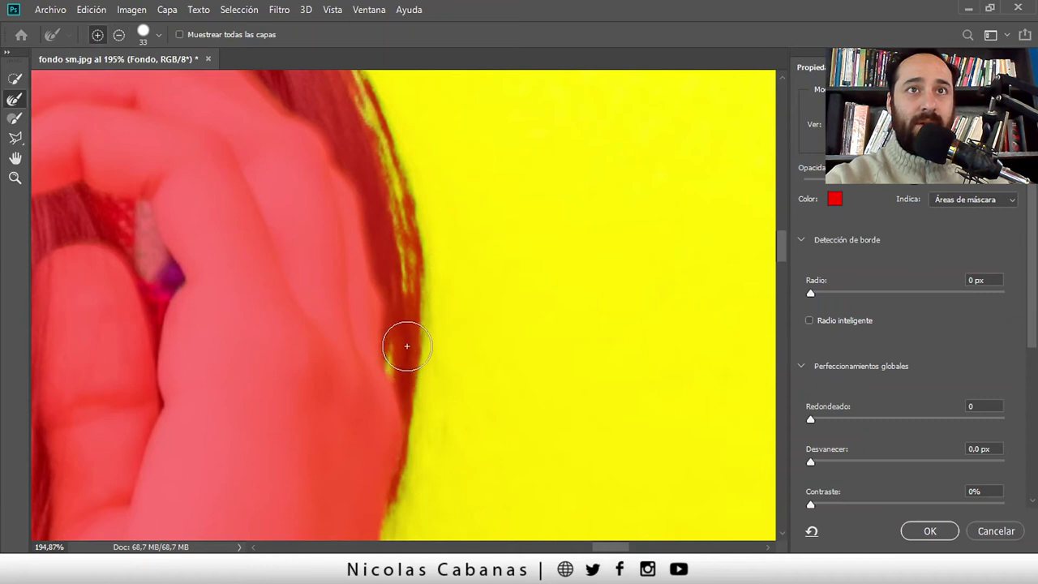
{"action": "left_click_drag", "start_coordinate": [399, 183], "coordinate": [360, 97]}
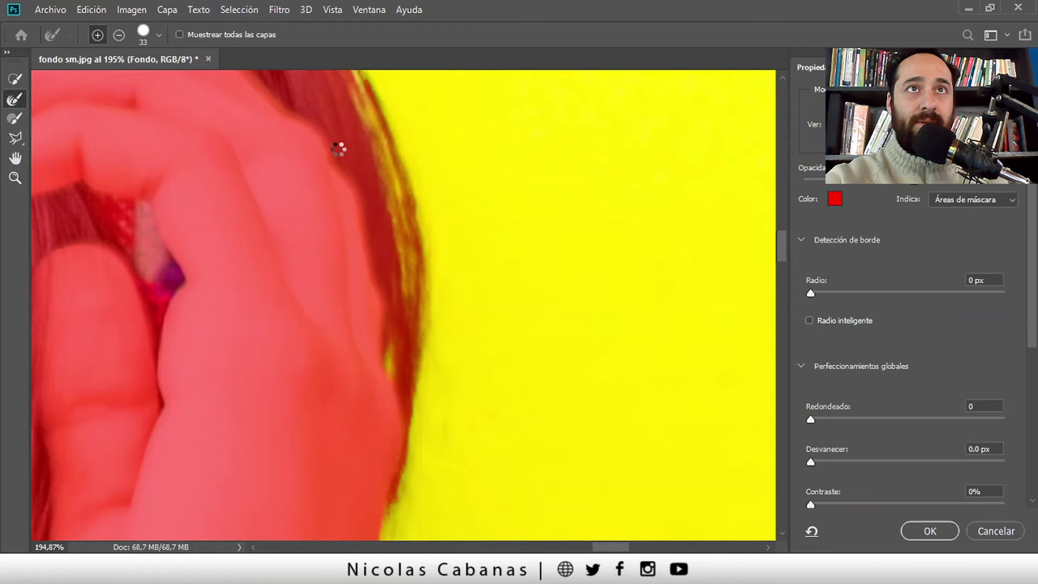
{"action": "left_click_drag", "start_coordinate": [338, 148], "coordinate": [452, 378]}
{"action": "left_click_drag", "start_coordinate": [453, 285], "coordinate": [382, 228]}
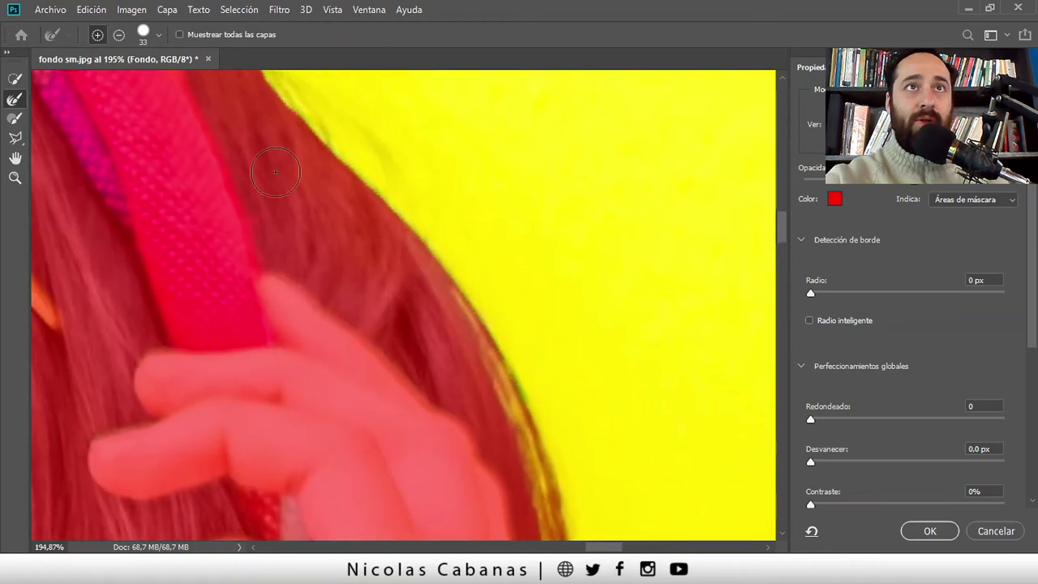
{"action": "mouse_move", "coordinate": [327, 180]}
{"action": "left_mouse_down"}
{"action": "mouse_move", "coordinate": [495, 371]}
{"action": "mouse_move", "coordinate": [600, 465]}
{"action": "left_mouse_up"}
{"action": "mouse_move", "coordinate": [541, 374]}
{"action": "left_mouse_down"}
{"action": "mouse_move", "coordinate": [479, 310]}
{"action": "mouse_move", "coordinate": [304, 179]}
{"action": "left_mouse_up"}
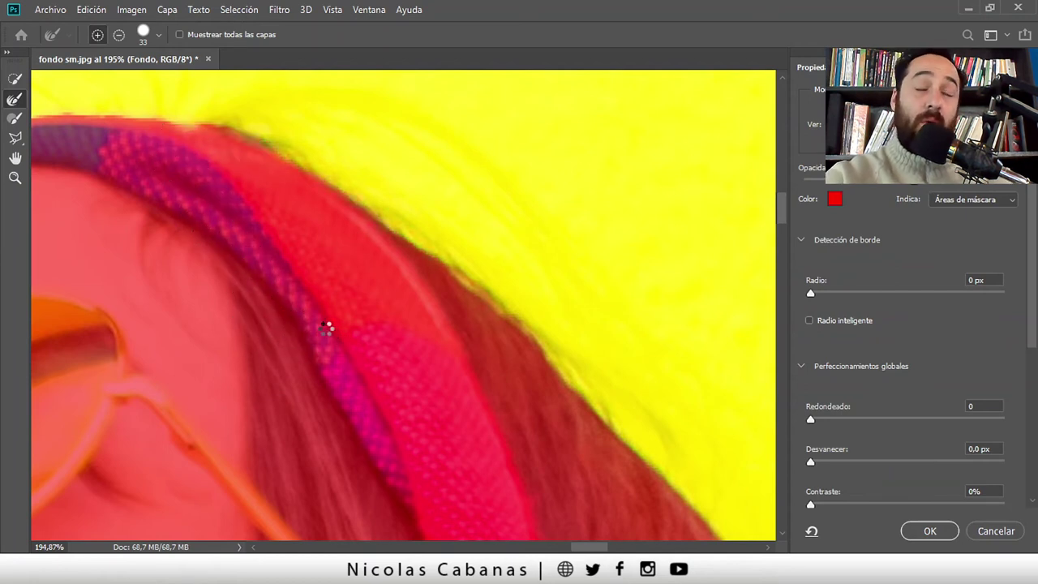
Refine the hair edge by the neck, then tidy it closely with a 9 px brush
{"action": "mouse_move", "coordinate": [240, 352]}
{"action": "left_mouse_down"}
{"action": "mouse_move", "coordinate": [514, 348]}
{"action": "mouse_move", "coordinate": [466, 332]}
{"action": "mouse_move", "coordinate": [487, 359]}
{"action": "mouse_move", "coordinate": [526, 365]}
{"action": "mouse_move", "coordinate": [510, 227]}
{"action": "mouse_move", "coordinate": [354, 238]}
{"action": "left_mouse_up"}
{"action": "mouse_move", "coordinate": [327, 467]}
{"action": "left_mouse_down"}
{"action": "mouse_move", "coordinate": [328, 249]}
{"action": "mouse_move", "coordinate": [417, 156]}
{"action": "left_mouse_up"}
{"action": "mouse_move", "coordinate": [433, 227]}
{"action": "left_mouse_down"}
{"action": "mouse_move", "coordinate": [451, 225]}
{"action": "mouse_move", "coordinate": [445, 220]}
{"action": "mouse_move", "coordinate": [417, 319]}
{"action": "left_mouse_up"}
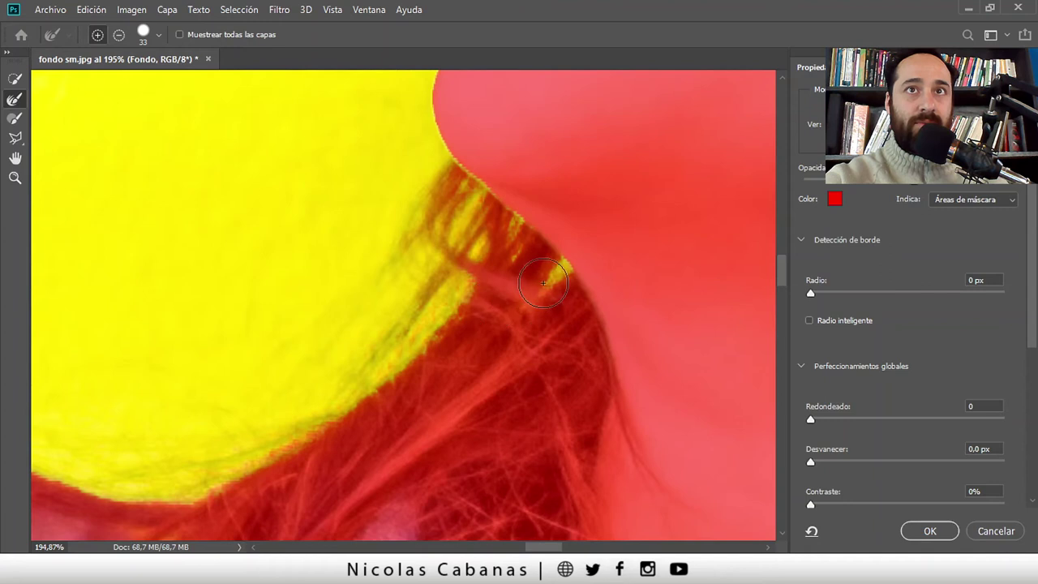
{"action": "mouse_move", "coordinate": [546, 281]}
{"action": "left_mouse_down"}
{"action": "mouse_move", "coordinate": [417, 331]}
{"action": "mouse_move", "coordinate": [351, 390]}
{"action": "mouse_move", "coordinate": [416, 398]}
{"action": "left_mouse_up"}
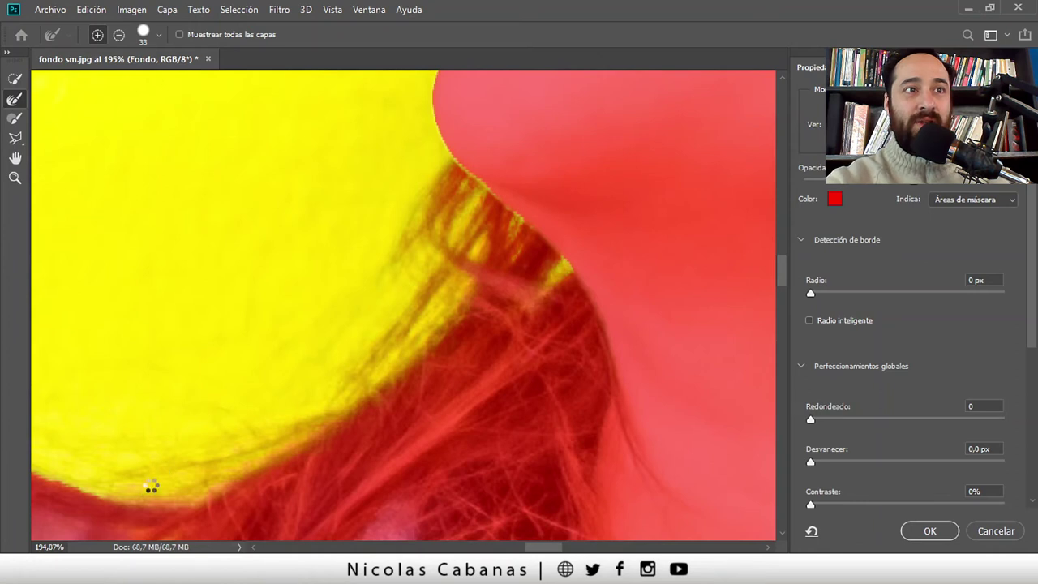
{"action": "mouse_move", "coordinate": [154, 468]}
{"action": "left_mouse_down"}
{"action": "mouse_move", "coordinate": [592, 349]}
{"action": "mouse_move", "coordinate": [181, 354]}
{"action": "left_mouse_up"}
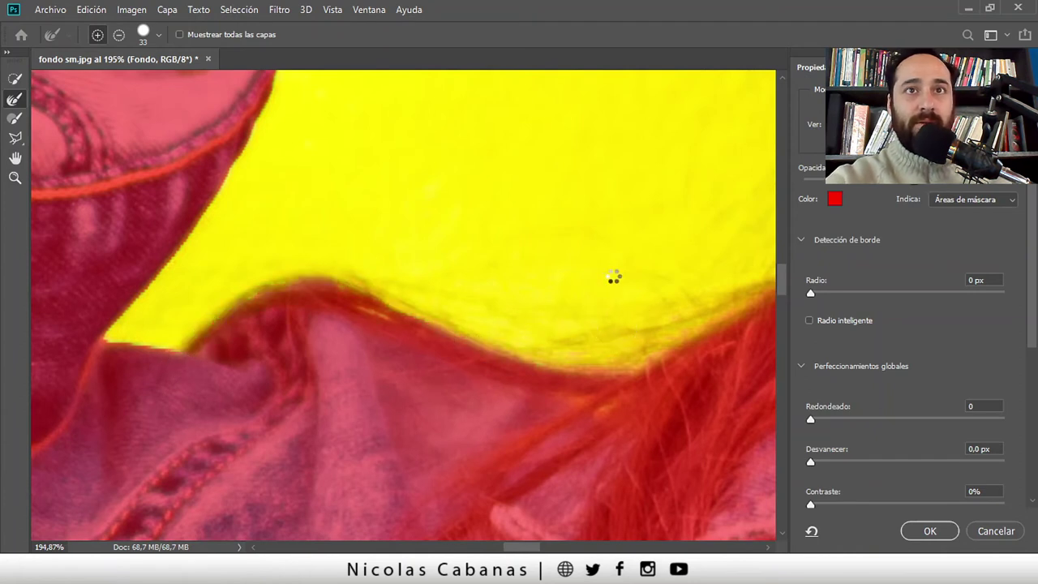
{"action": "left_click_drag", "start_coordinate": [562, 225], "coordinate": [297, 408]}
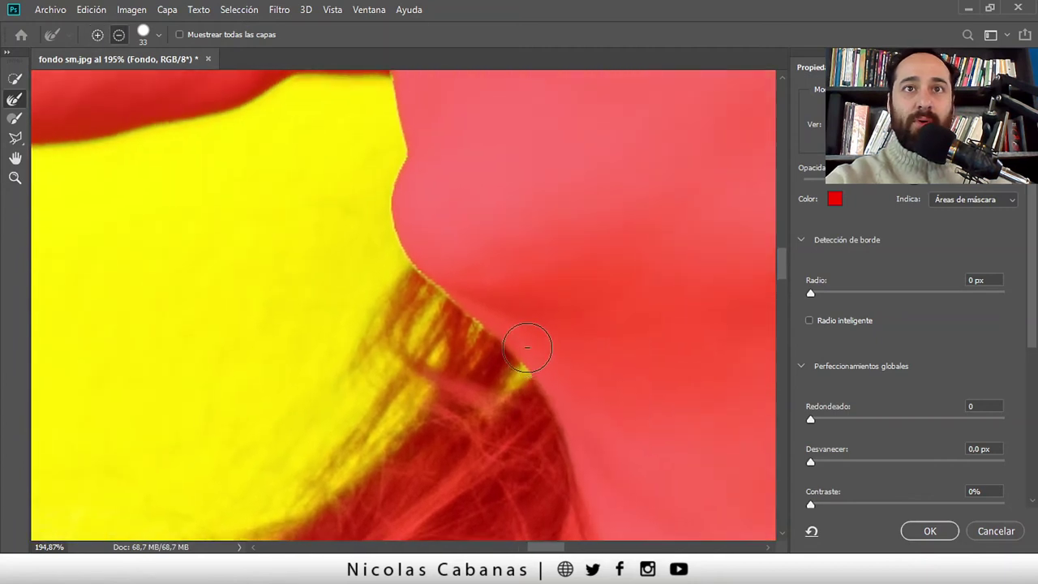
{"action": "scroll", "coordinate": [527, 343], "scroll_direction": "up", "scroll_amount": 5}
{"action": "left_click_drag", "start_coordinate": [479, 417], "coordinate": [502, 396]}
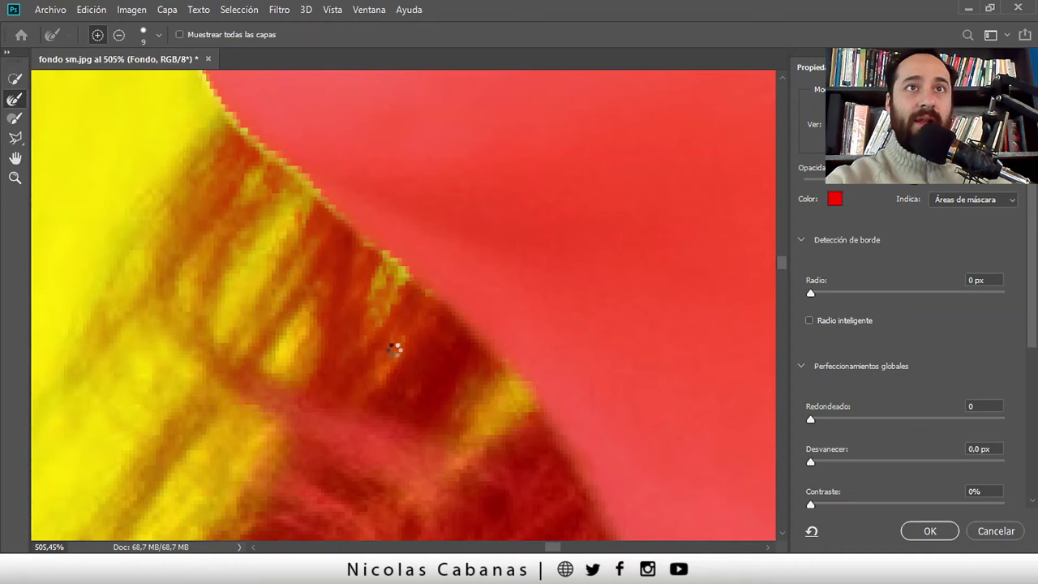
{"action": "mouse_move", "coordinate": [327, 233]}
{"action": "left_mouse_down"}
{"action": "mouse_move", "coordinate": [417, 364]}
{"action": "mouse_move", "coordinate": [430, 362]}
{"action": "mouse_move", "coordinate": [484, 416]}
{"action": "left_mouse_up"}
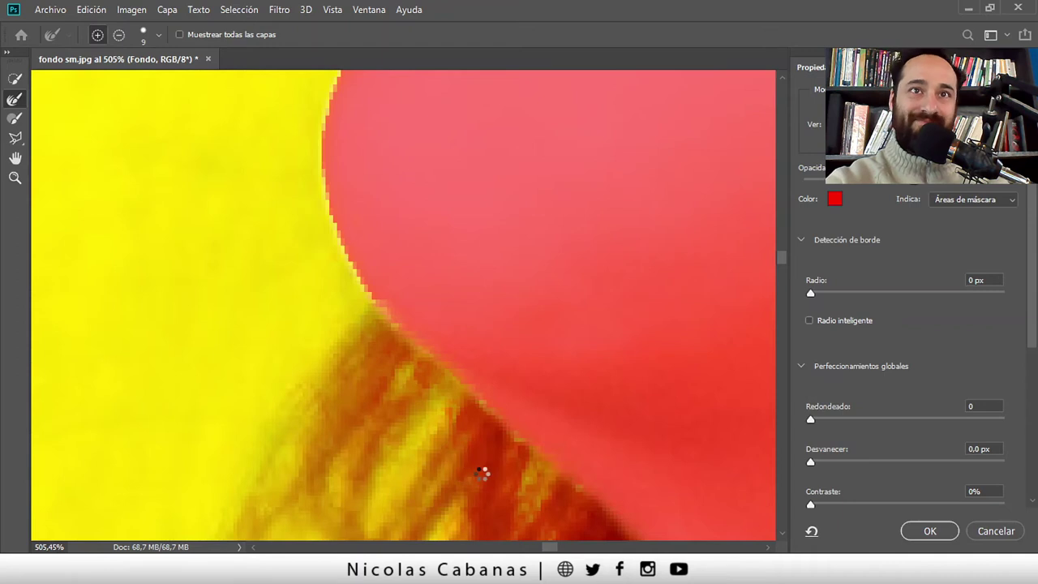
{"action": "scroll", "coordinate": [413, 213], "scroll_direction": "down", "scroll_amount": 3}
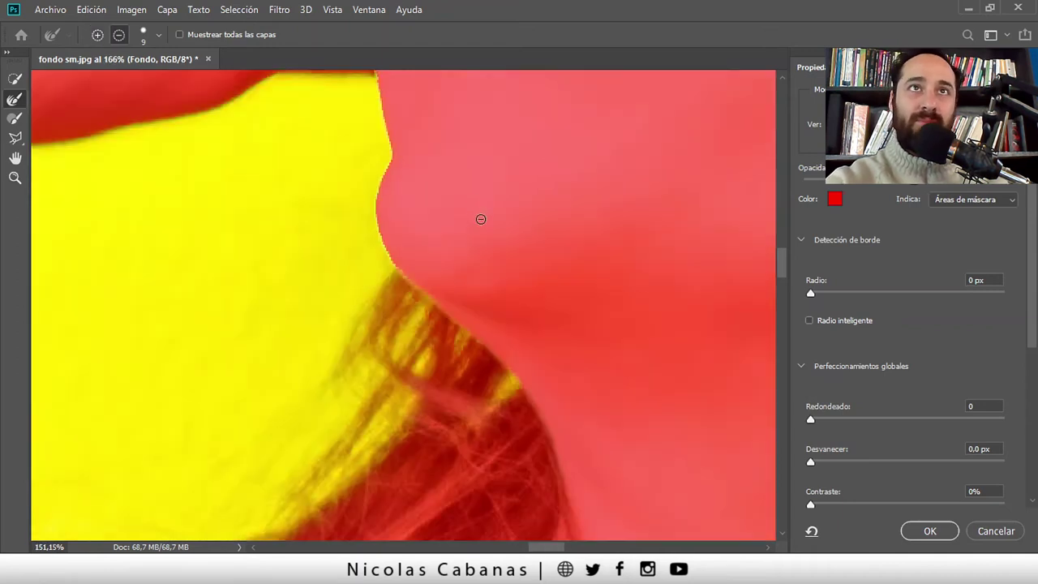
{"action": "scroll", "coordinate": [479, 220], "scroll_direction": "down", "scroll_amount": 3}
{"action": "scroll", "coordinate": [476, 215], "scroll_direction": "up", "scroll_amount": 2}
{"action": "scroll", "coordinate": [458, 134], "scroll_direction": "up", "scroll_amount": 2}
{"action": "scroll", "coordinate": [427, 200], "scroll_direction": "up", "scroll_amount": 2}
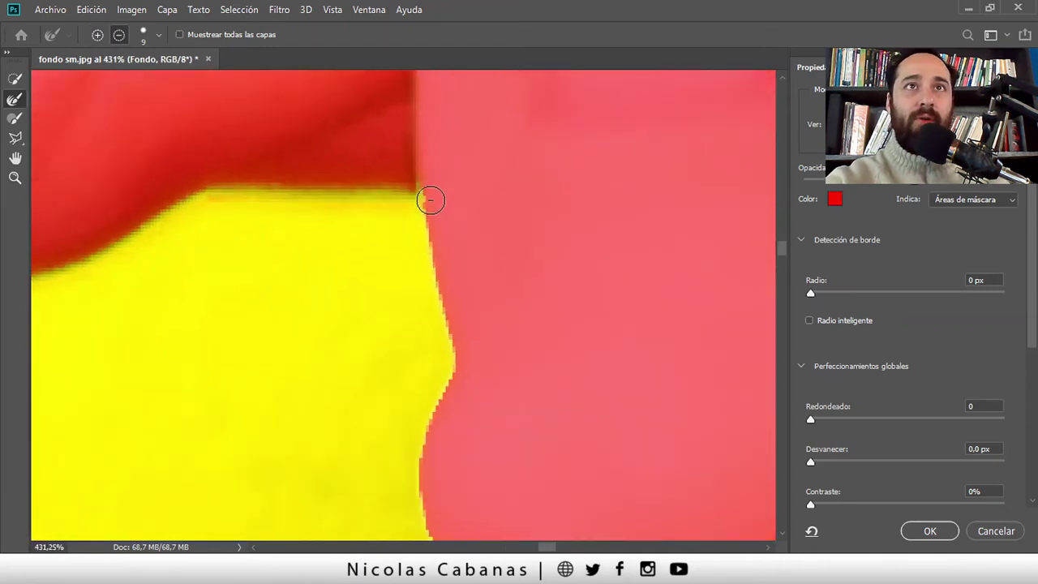
Switch to the Brush tool and set its size to 15 px
{"action": "left_click", "coordinate": [18, 119]}
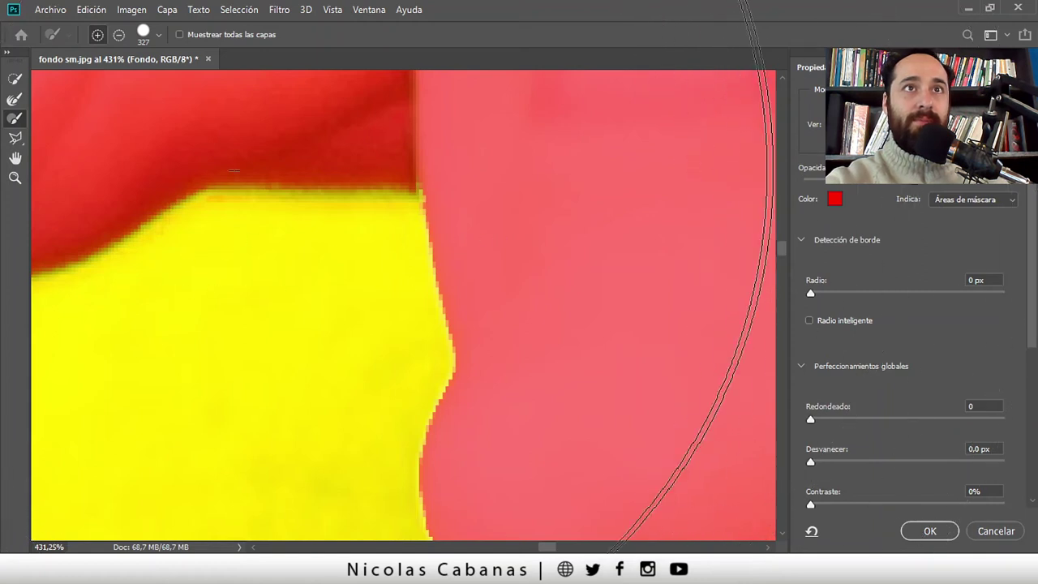
{"action": "right_click", "coordinate": [475, 165]}
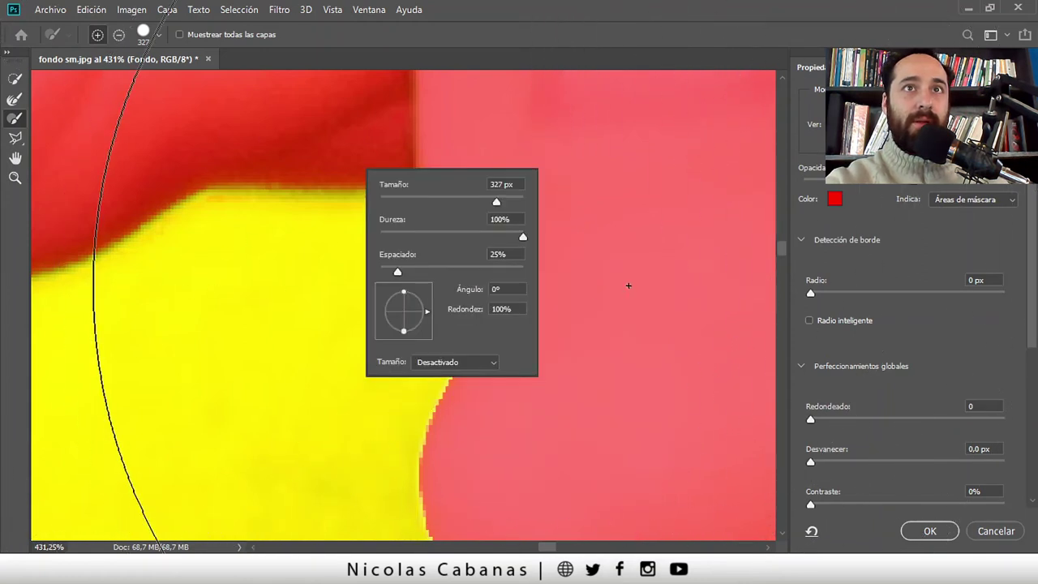
{"action": "left_click", "coordinate": [427, 198]}
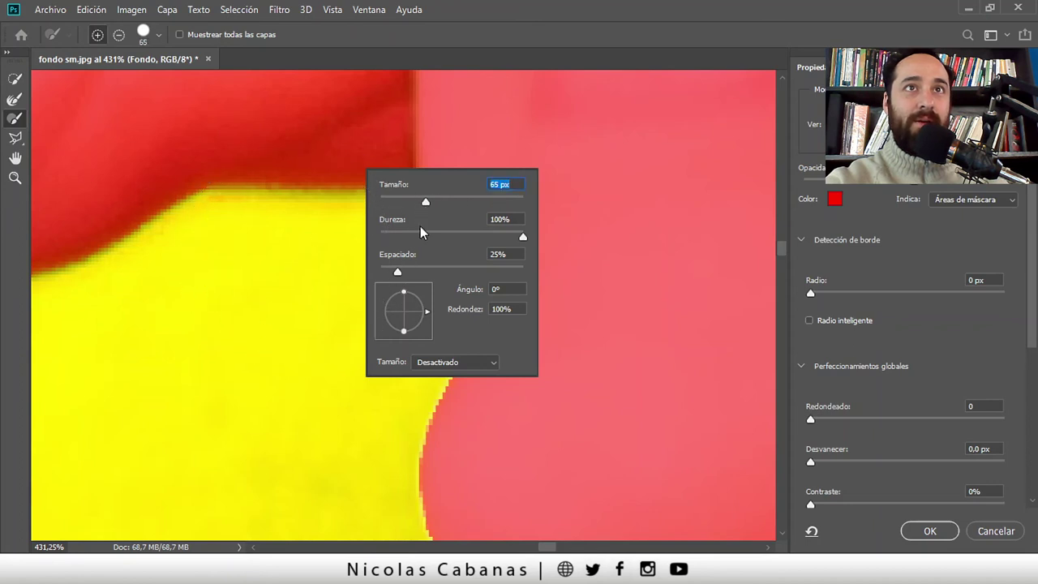
{"action": "left_click_drag", "start_coordinate": [394, 199], "coordinate": [392, 201]}
{"action": "type", "text": "15"}
{"action": "key", "text": "Return"}
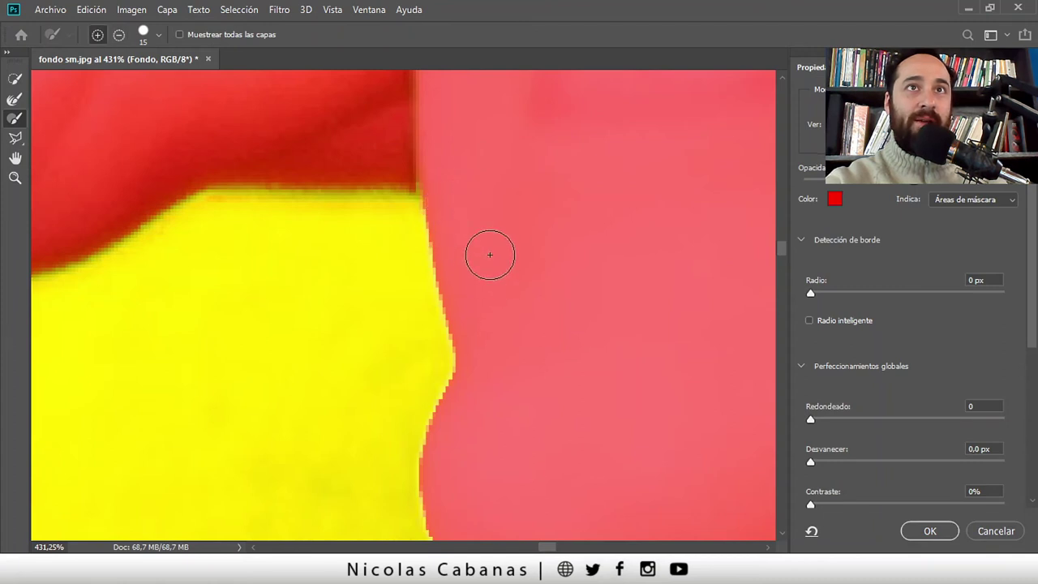
Pan across the chin, face and jacket looking for uncovered edge spots
{"action": "left_click_drag", "start_coordinate": [488, 147], "coordinate": [632, 280]}
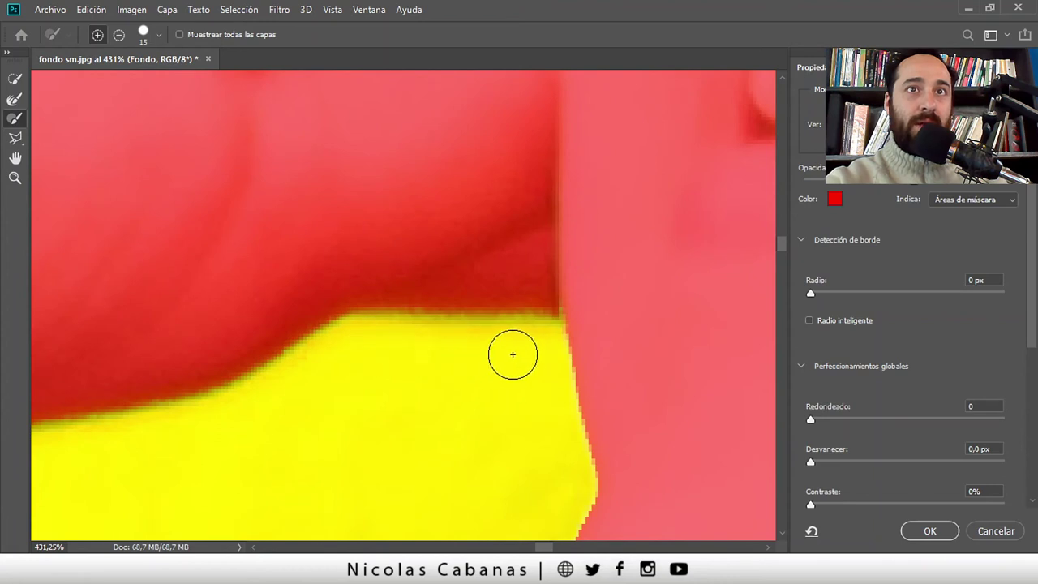
{"action": "left_click_drag", "start_coordinate": [240, 407], "coordinate": [430, 334]}
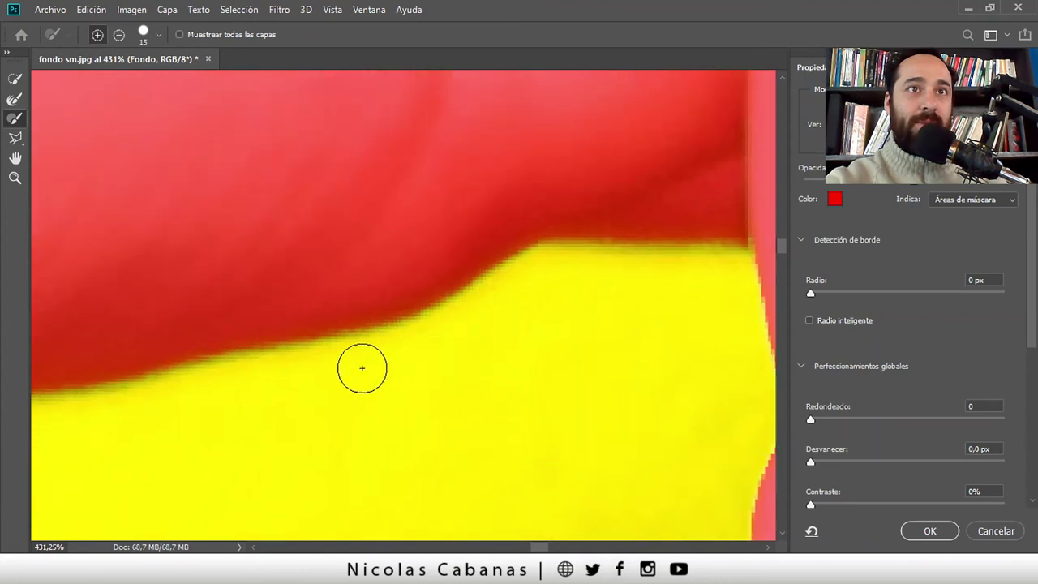
{"action": "scroll", "coordinate": [273, 224], "scroll_direction": "down", "scroll_amount": 2}
{"action": "left_click_drag", "start_coordinate": [273, 225], "coordinate": [327, 370]}
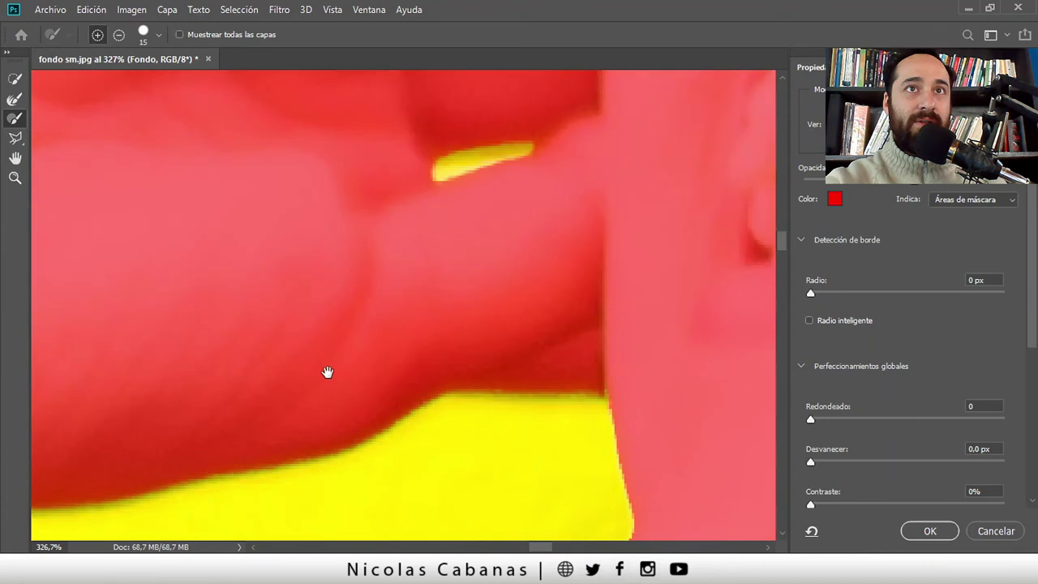
{"action": "scroll", "coordinate": [417, 288], "scroll_direction": "down", "scroll_amount": 2}
{"action": "scroll", "coordinate": [426, 260], "scroll_direction": "down", "scroll_amount": 2}
{"action": "scroll", "coordinate": [438, 268], "scroll_direction": "down", "scroll_amount": 2}
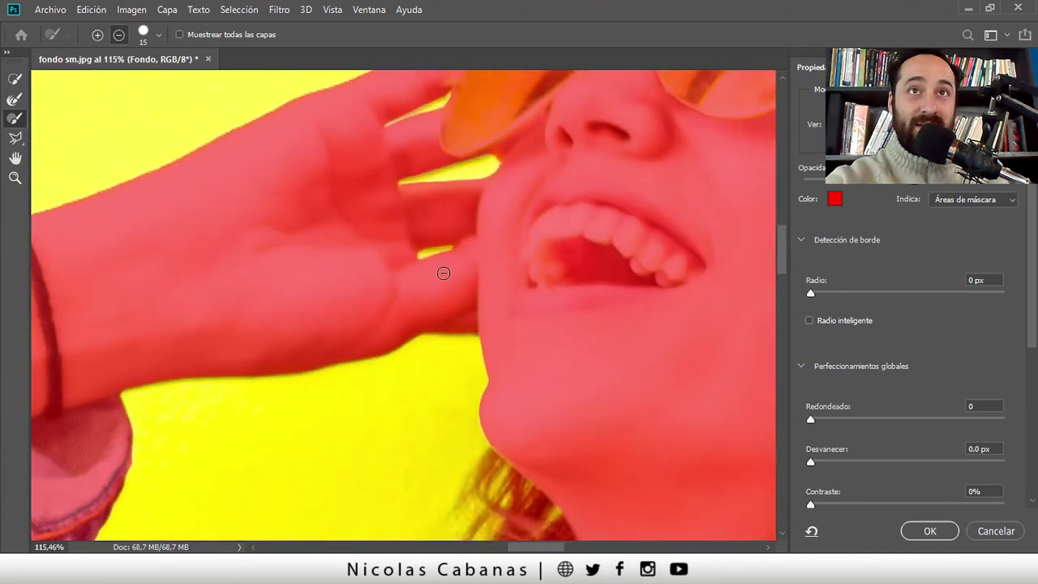
{"action": "scroll", "coordinate": [443, 273], "scroll_direction": "down", "scroll_amount": 2}
{"action": "scroll", "coordinate": [406, 288], "scroll_direction": "down", "scroll_amount": 1}
{"action": "left_click_drag", "start_coordinate": [324, 354], "coordinate": [640, 153]}
{"action": "mouse_move", "coordinate": [375, 375]}
{"action": "left_mouse_down"}
{"action": "mouse_move", "coordinate": [430, 366]}
{"action": "mouse_move", "coordinate": [398, 241]}
{"action": "left_mouse_up"}
{"action": "scroll", "coordinate": [487, 398], "scroll_direction": "down", "scroll_amount": 5}
{"action": "mouse_move", "coordinate": [503, 320]}
{"action": "left_mouse_down"}
{"action": "mouse_move", "coordinate": [509, 286]}
{"action": "mouse_move", "coordinate": [478, 421]}
{"action": "left_mouse_up"}
Zoom in on the sunglasses hinge and Alt-toggle the brush to add to the selection
{"action": "scroll", "coordinate": [632, 209], "scroll_direction": "up", "scroll_amount": 2}
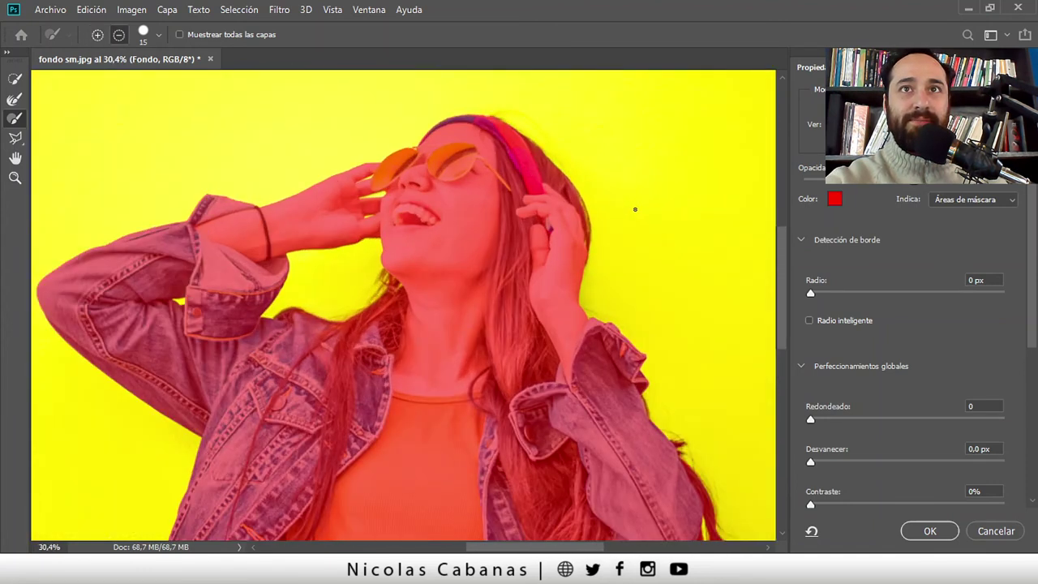
{"action": "scroll", "coordinate": [519, 173], "scroll_direction": "up", "scroll_amount": 3}
{"action": "scroll", "coordinate": [520, 173], "scroll_direction": "up", "scroll_amount": 1}
{"action": "left_click_drag", "start_coordinate": [270, 151], "coordinate": [458, 408]}
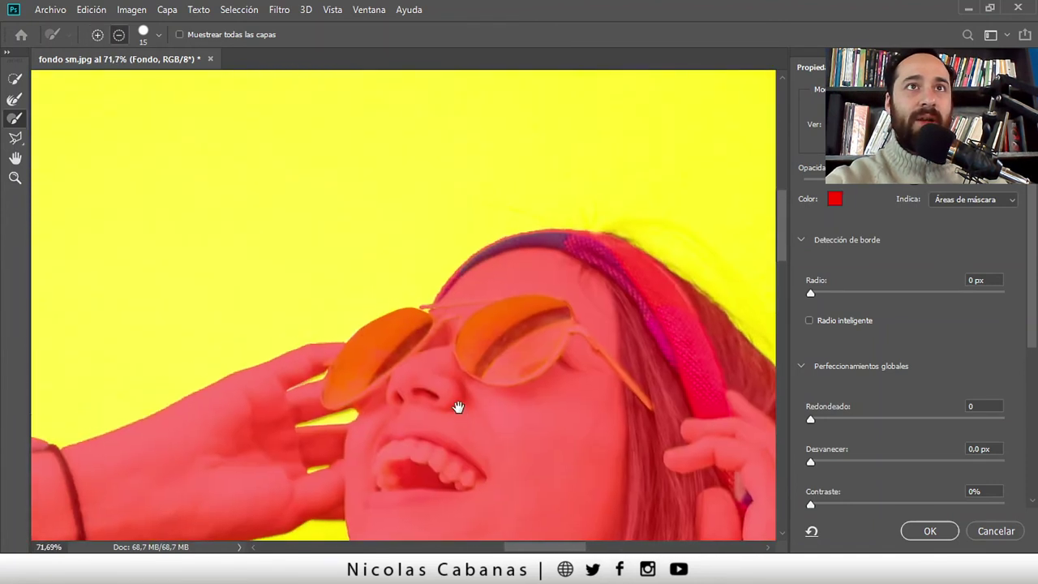
{"action": "scroll", "coordinate": [438, 325], "scroll_direction": "up", "scroll_amount": 2}
{"action": "scroll", "coordinate": [417, 234], "scroll_direction": "up", "scroll_amount": 4}
{"action": "scroll", "coordinate": [418, 268], "scroll_direction": "up", "scroll_amount": 3}
{"action": "scroll", "coordinate": [419, 269], "scroll_direction": "up", "scroll_amount": 1}
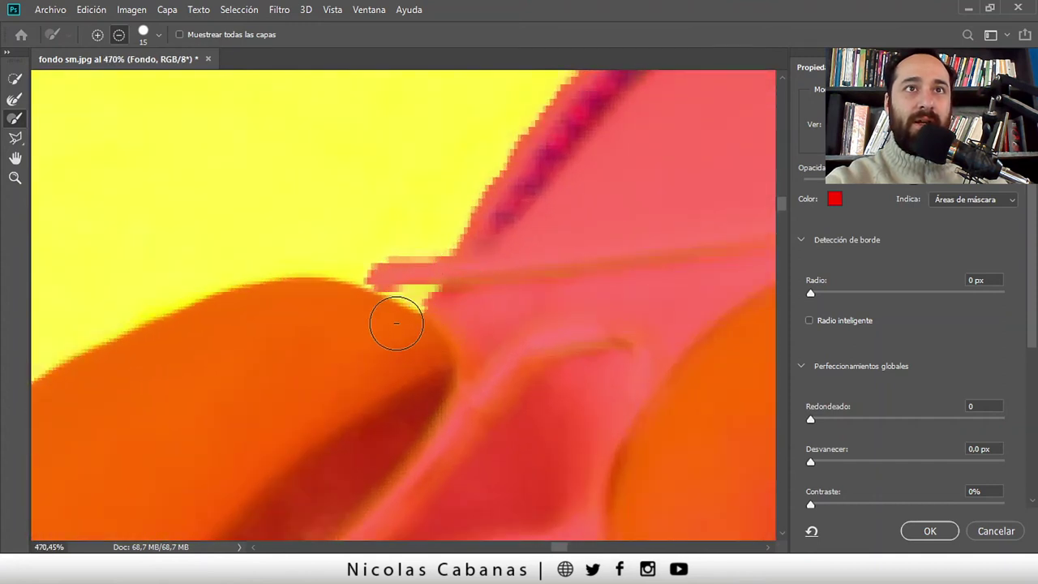
{"action": "key", "text": "alt"}
{"action": "scroll", "coordinate": [405, 324], "scroll_direction": "down", "scroll_amount": 3}
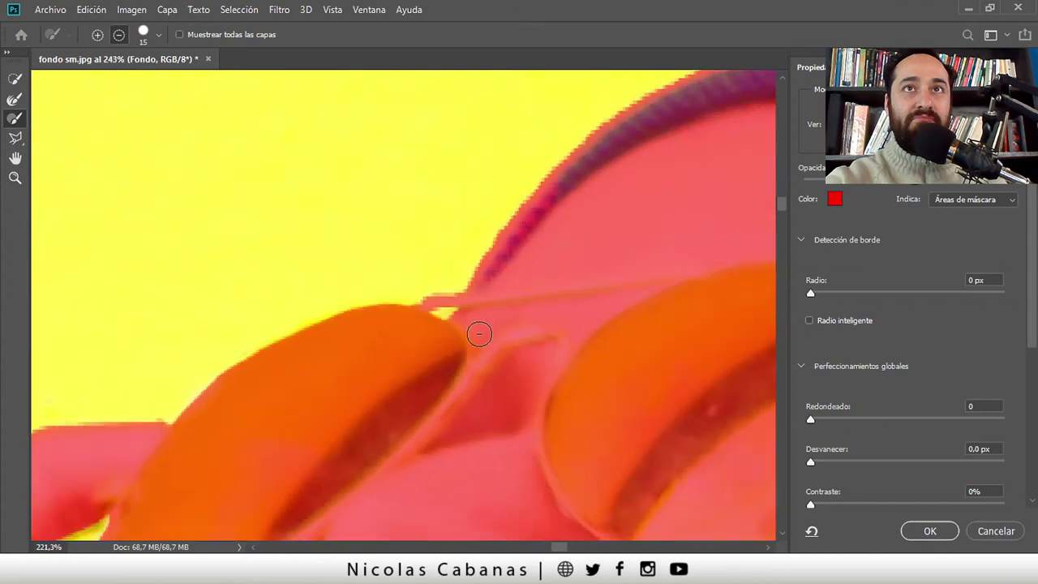
{"action": "scroll", "coordinate": [480, 330], "scroll_direction": "down", "scroll_amount": 2}
{"action": "scroll", "coordinate": [525, 343], "scroll_direction": "down", "scroll_amount": 2}
{"action": "scroll", "coordinate": [537, 354], "scroll_direction": "down", "scroll_amount": 1}
Paint refining strokes along the headband edge, undo the last one, and Alt-toggle to subtract
{"action": "scroll", "coordinate": [537, 355], "scroll_direction": "up", "scroll_amount": 2}
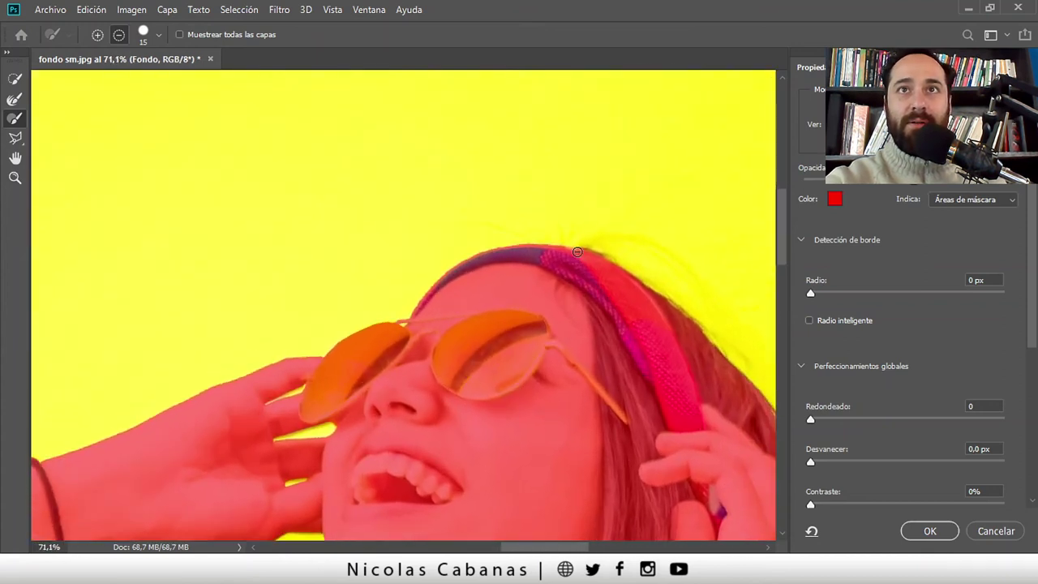
{"action": "scroll", "coordinate": [568, 292], "scroll_direction": "up", "scroll_amount": 4}
{"action": "scroll", "coordinate": [545, 259], "scroll_direction": "up", "scroll_amount": 1}
{"action": "mouse_move", "coordinate": [532, 256]}
{"action": "left_mouse_down"}
{"action": "mouse_move", "coordinate": [557, 259]}
{"action": "mouse_move", "coordinate": [519, 264]}
{"action": "left_mouse_up"}
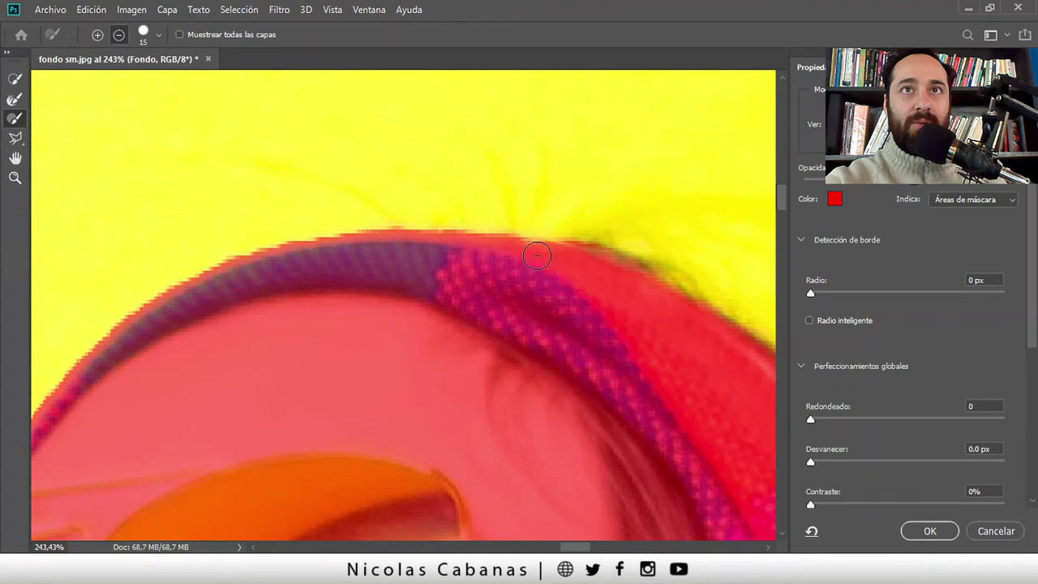
{"action": "mouse_move", "coordinate": [705, 417]}
{"action": "left_mouse_down"}
{"action": "mouse_move", "coordinate": [447, 268]}
{"action": "mouse_move", "coordinate": [410, 178]}
{"action": "mouse_move", "coordinate": [514, 292]}
{"action": "mouse_move", "coordinate": [463, 217]}
{"action": "left_mouse_up"}
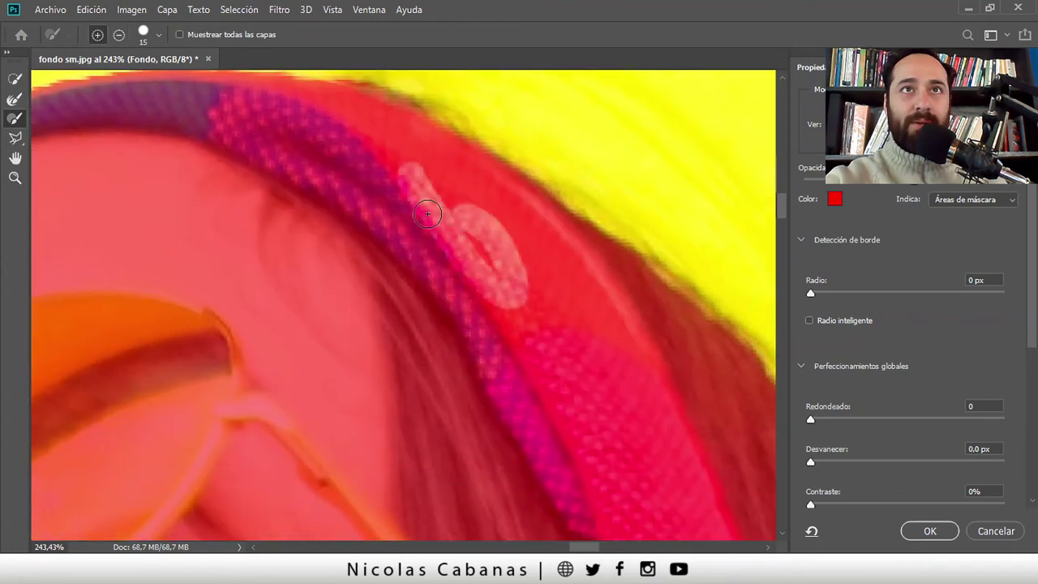
{"action": "key", "text": "ctrl+z"}
{"action": "key", "text": "alt"}
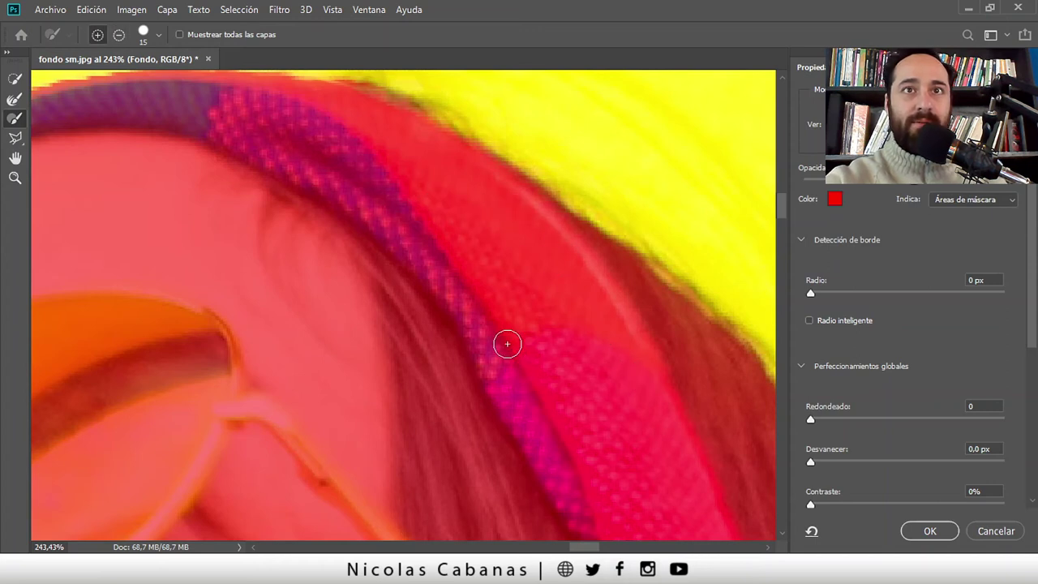
Keep Output To: Selection in Output Settings and apply Select and Mask with OK
{"action": "scroll", "coordinate": [507, 343], "scroll_direction": "down", "scroll_amount": 5}
{"action": "scroll", "coordinate": [470, 403], "scroll_direction": "down", "scroll_amount": 3}
{"action": "scroll", "coordinate": [470, 402], "scroll_direction": "down", "scroll_amount": 2}
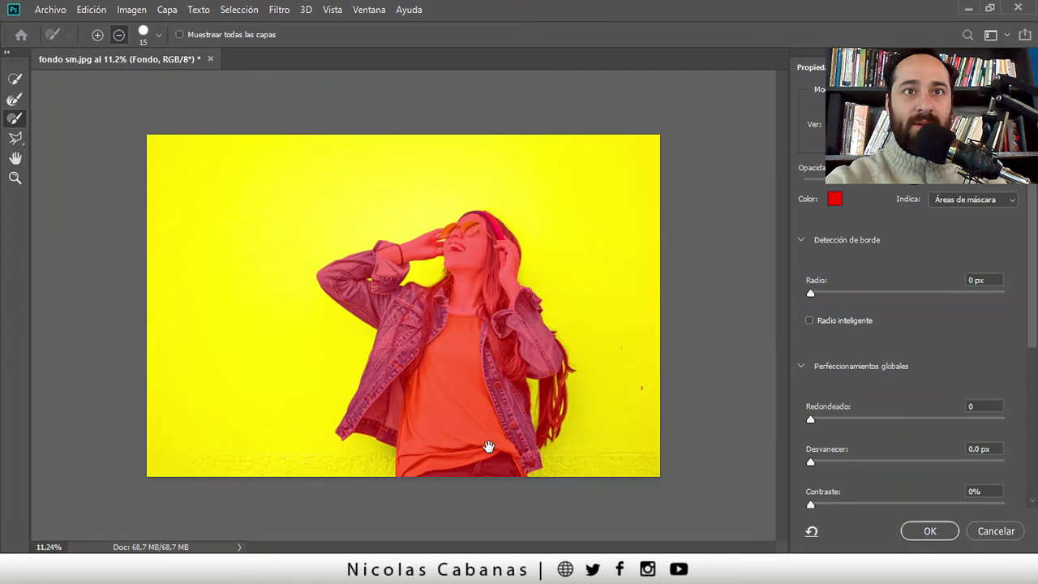
{"action": "scroll", "coordinate": [478, 368], "scroll_direction": "up", "scroll_amount": 2}
{"action": "scroll", "coordinate": [527, 389], "scroll_direction": "up", "scroll_amount": 1}
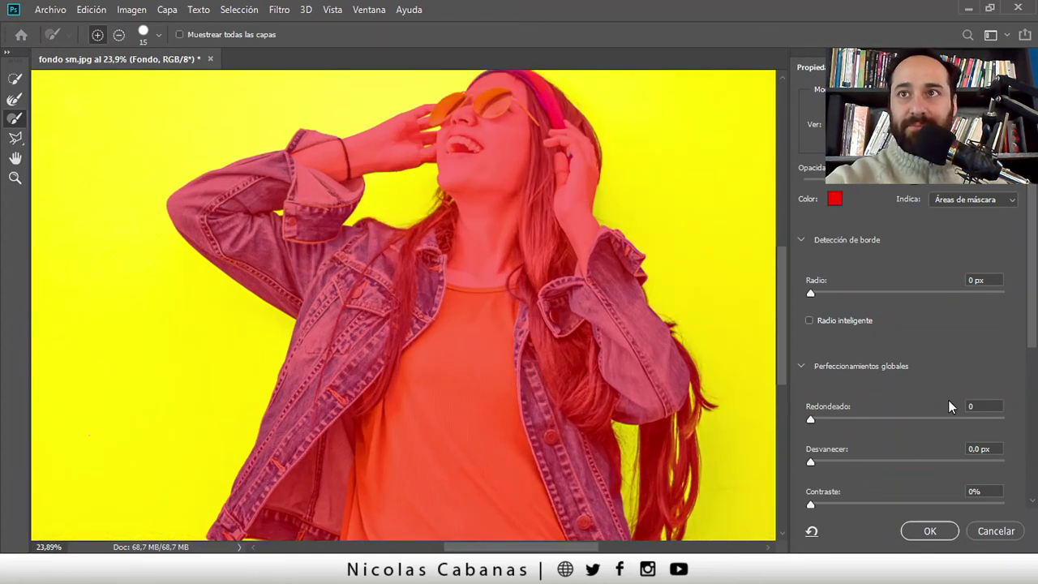
{"action": "left_click_drag", "start_coordinate": [1035, 280], "coordinate": [1022, 436]}
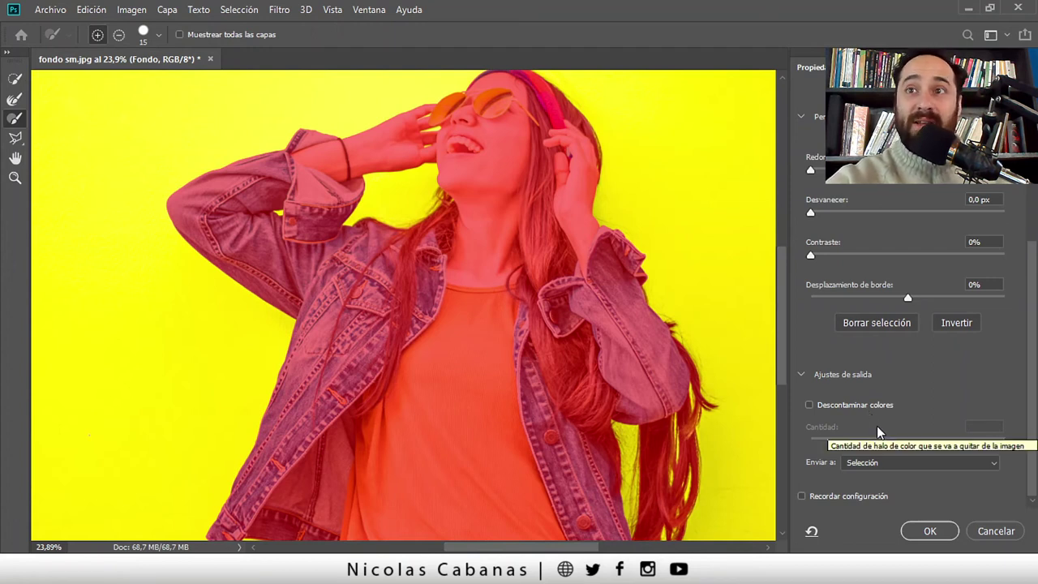
{"action": "left_click", "coordinate": [880, 464]}
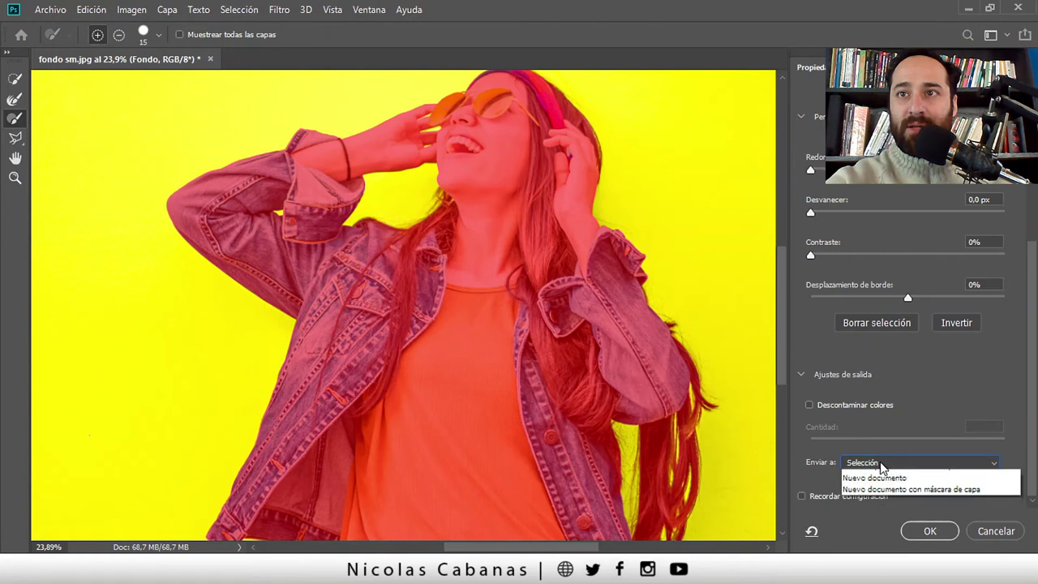
{"action": "left_click", "coordinate": [880, 464]}
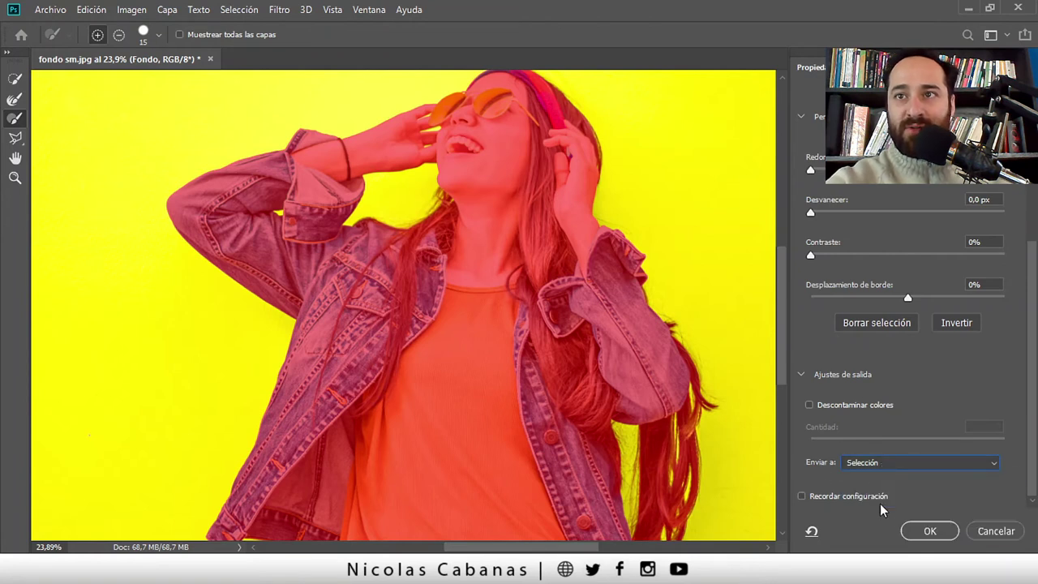
{"action": "left_click", "coordinate": [929, 531]}
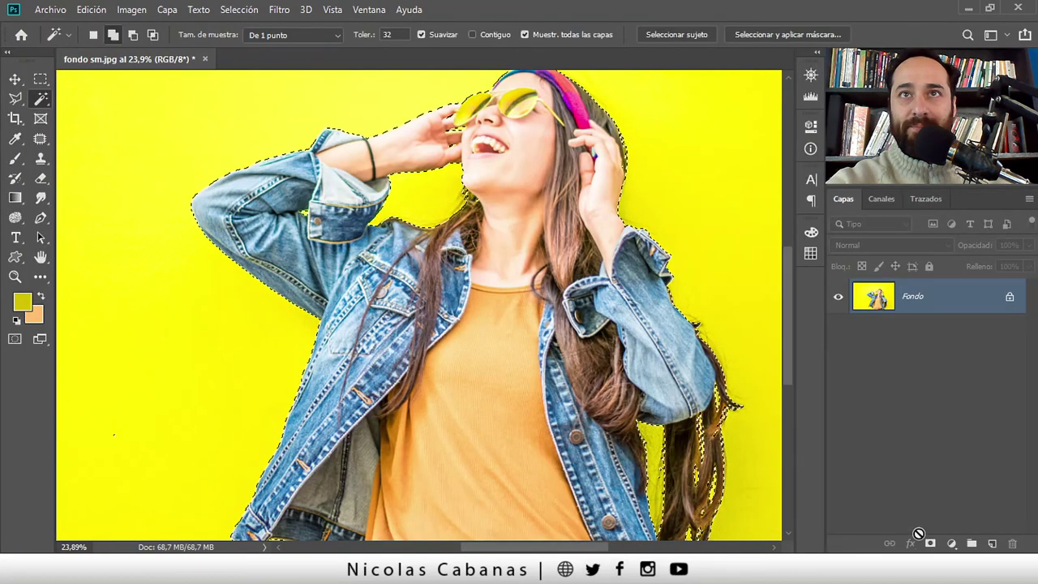
Unlock the Fondo background into Capa 0, adding and then undoing a layer mask
{"action": "left_click_drag", "start_coordinate": [685, 334], "coordinate": [616, 334]}
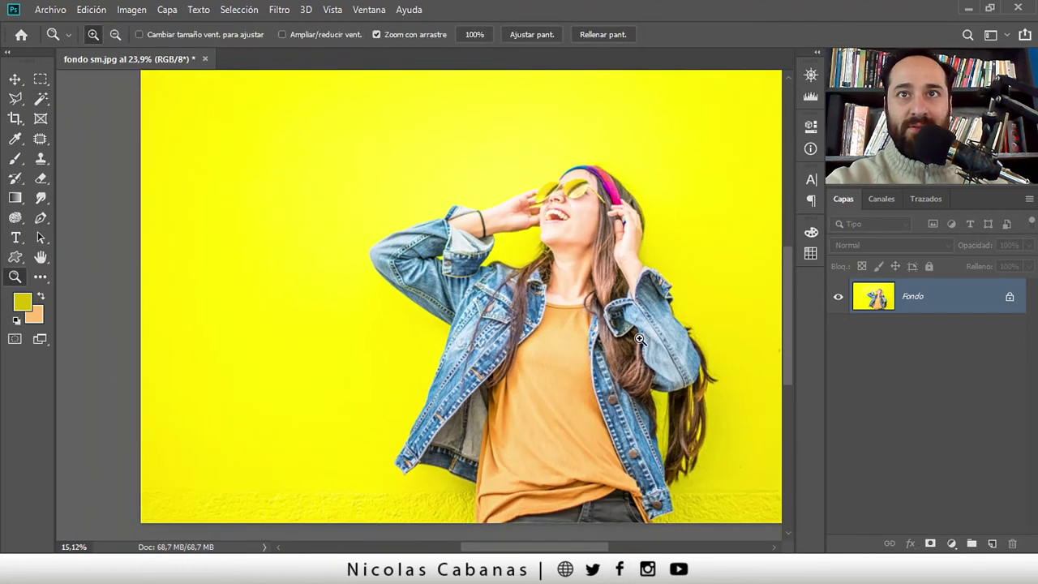
{"action": "left_click", "coordinate": [1009, 297]}
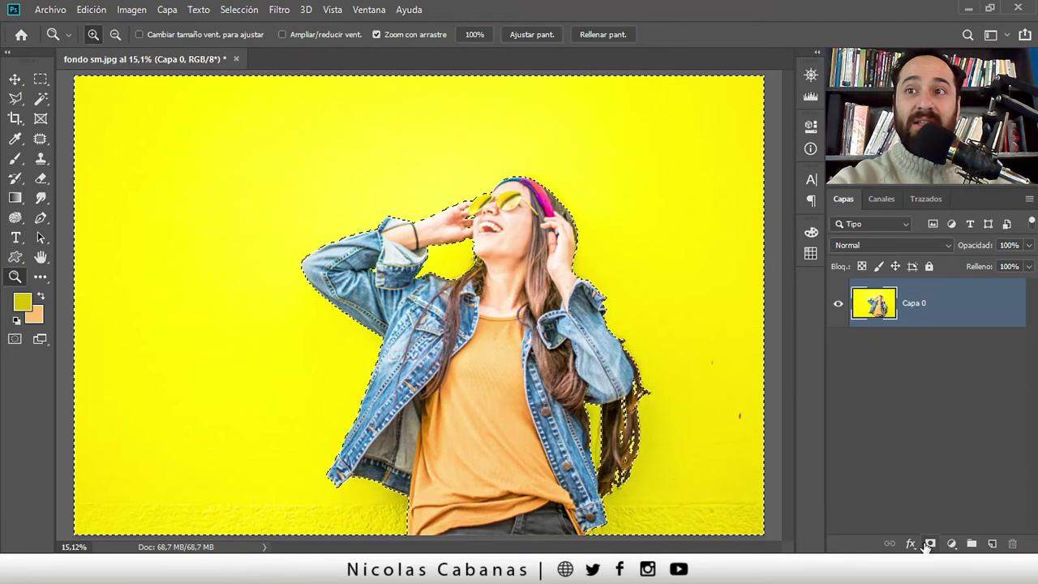
{"action": "key", "text": "alt"}
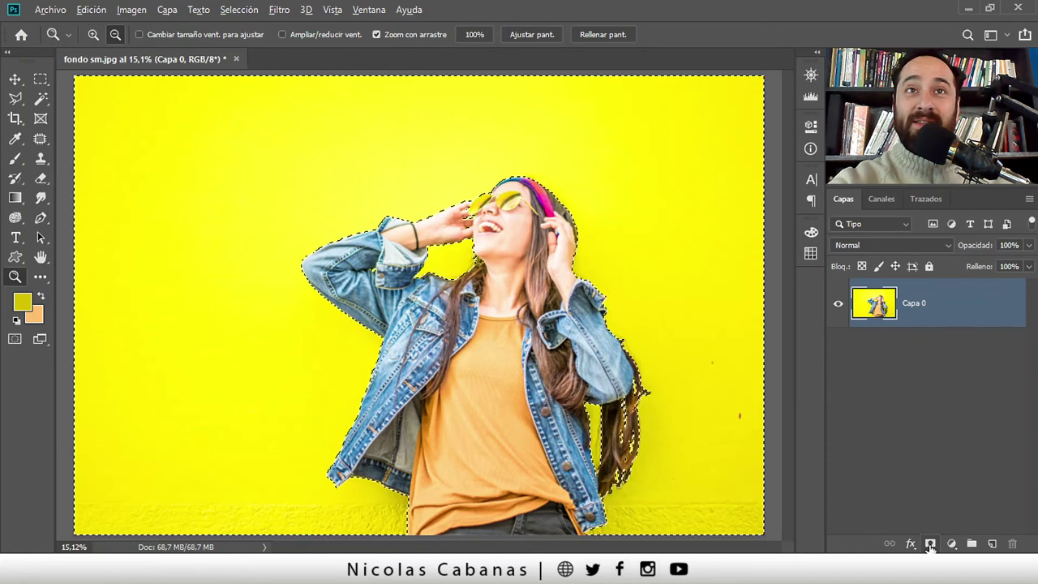
{"action": "left_click", "coordinate": [929, 546]}
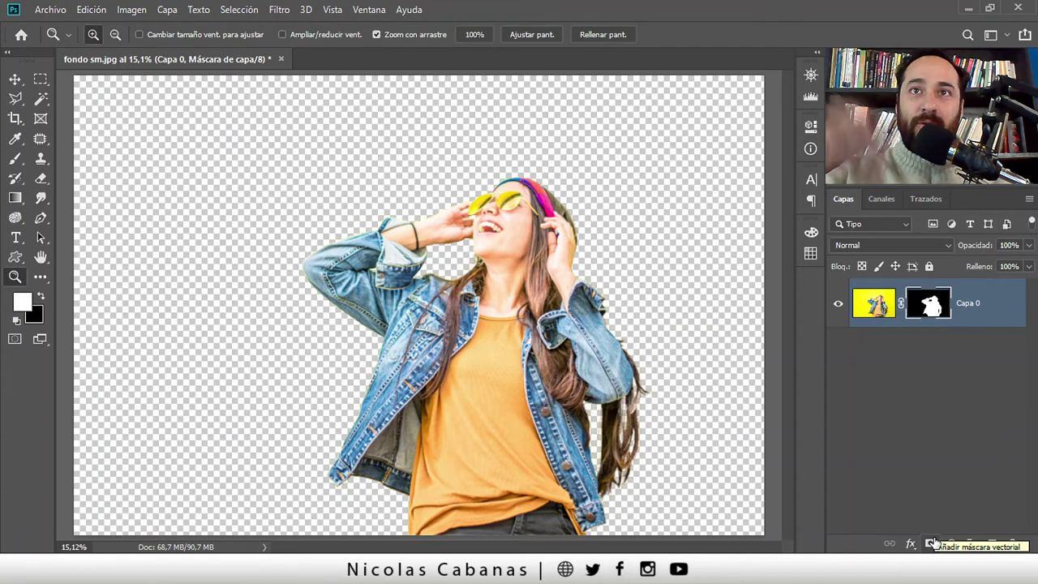
{"action": "key", "text": "ctrl+z"}
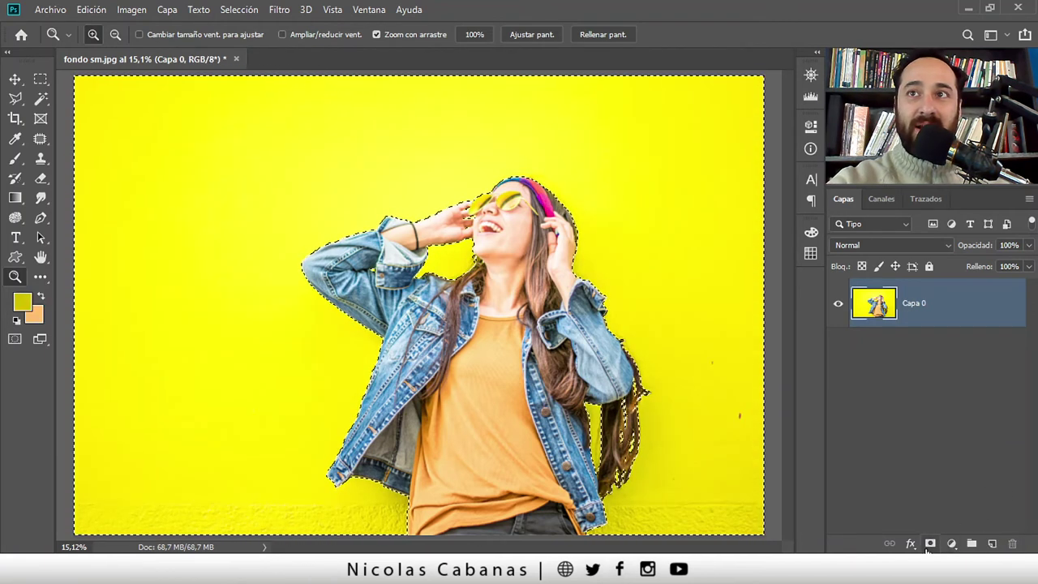
Mask Capa 0 so only the woman shows over transparency, after correcting an inverted first attempt
{"action": "left_click", "coordinate": [929, 544]}
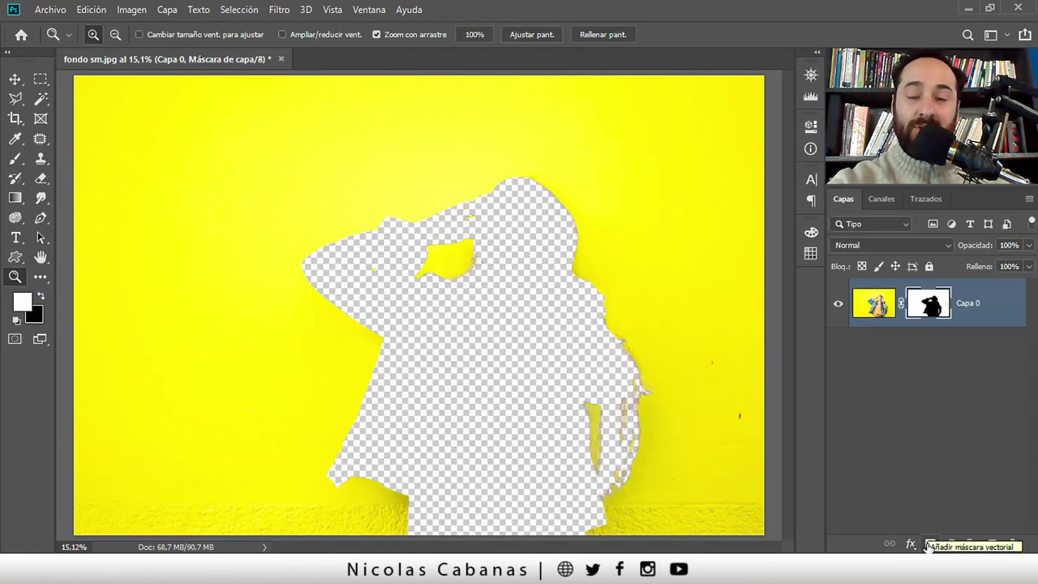
{"action": "left_click", "coordinate": [131, 9]}
{"action": "mouse_move", "coordinate": [141, 49]}
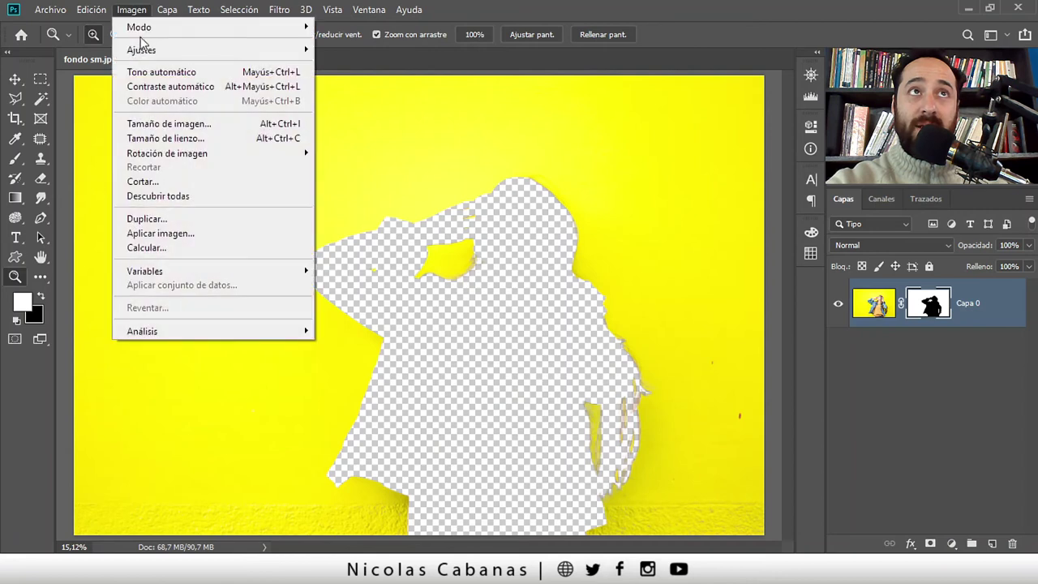
{"action": "left_click", "coordinate": [422, 238]}
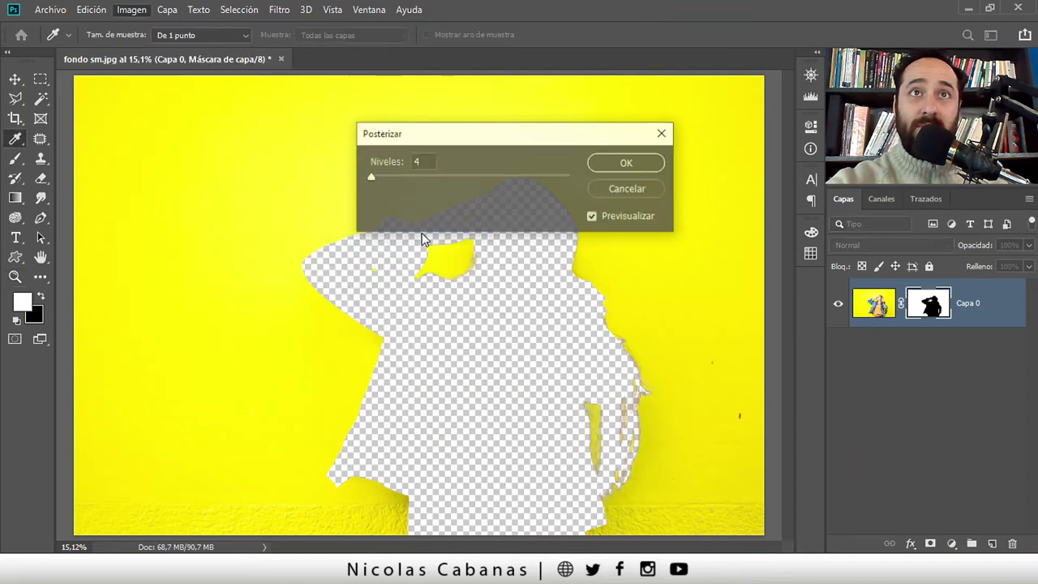
{"action": "key", "text": "Return"}
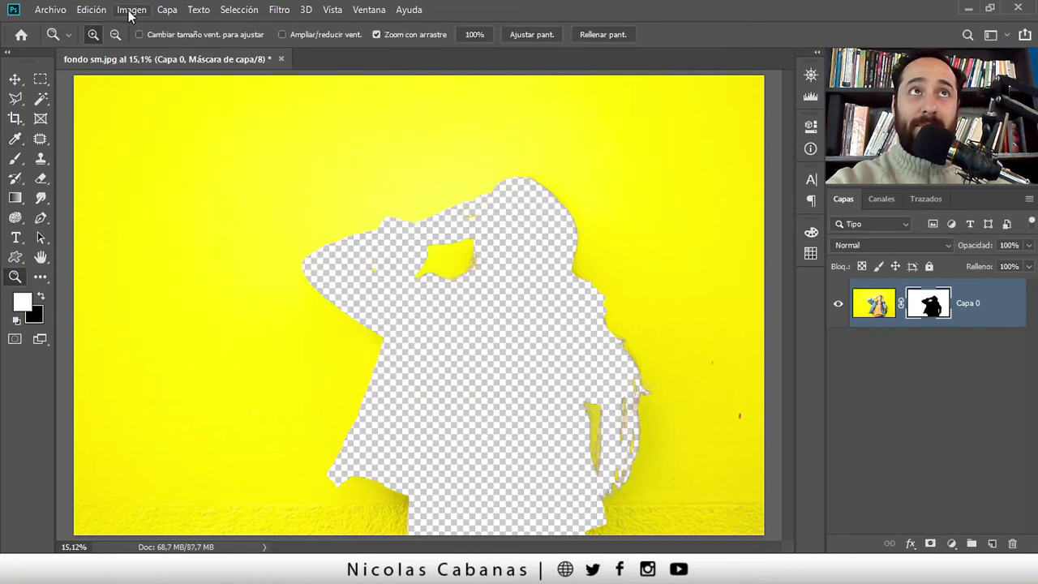
{"action": "left_click", "coordinate": [132, 8]}
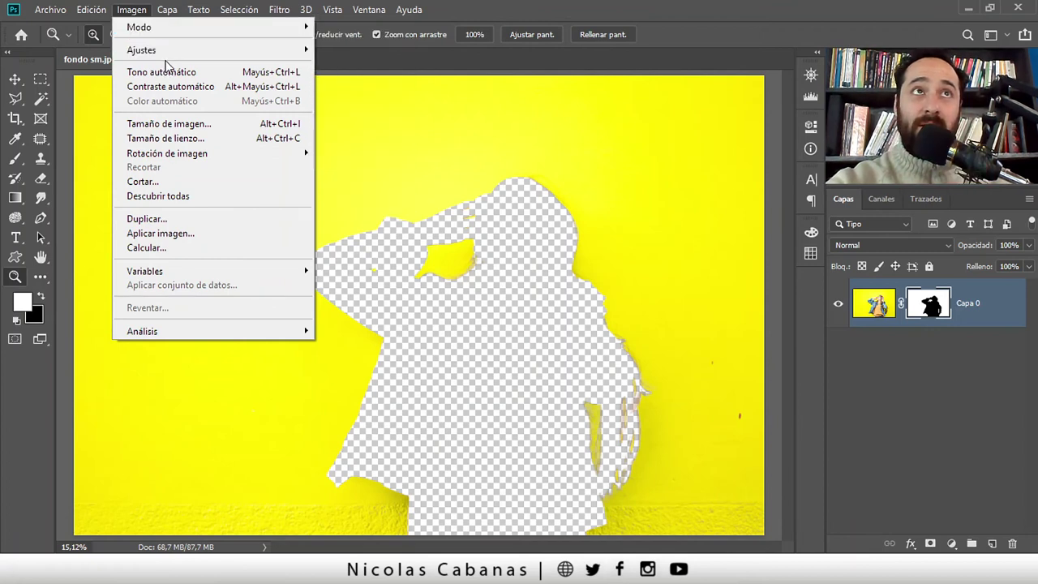
{"action": "mouse_move", "coordinate": [141, 49]}
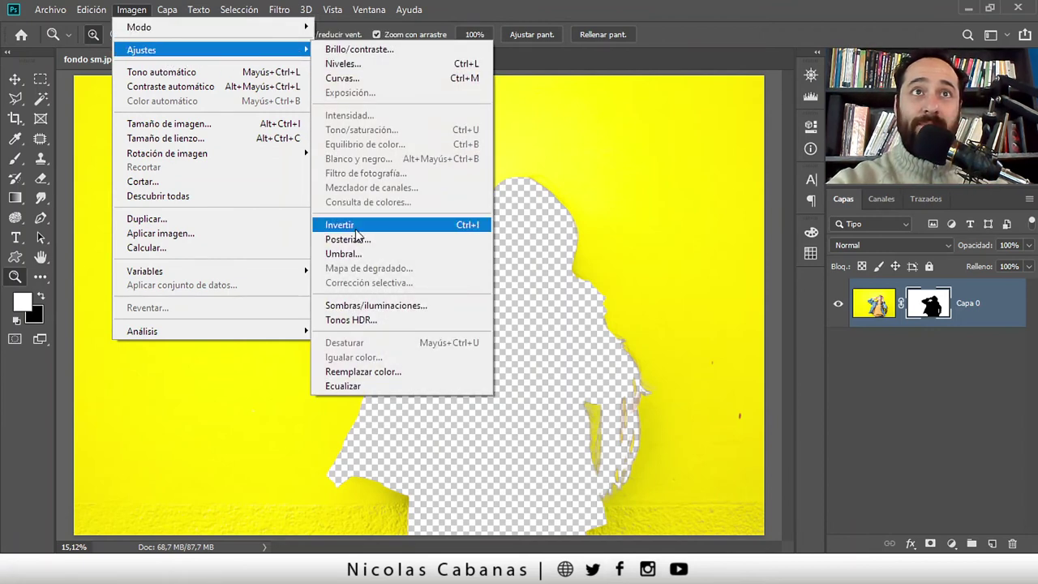
{"action": "left_click", "coordinate": [357, 224]}
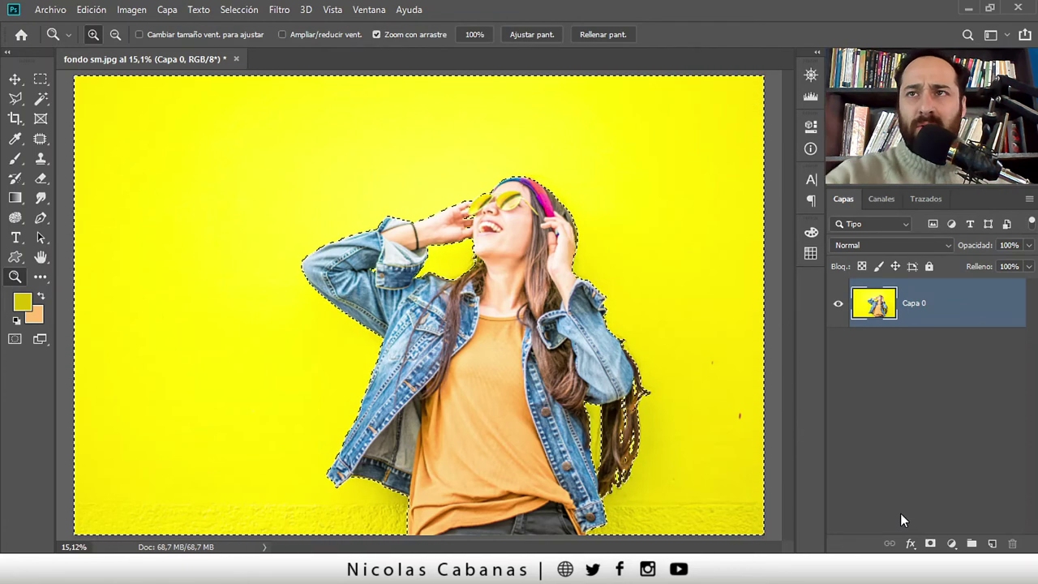
{"action": "left_click", "coordinate": [930, 545]}
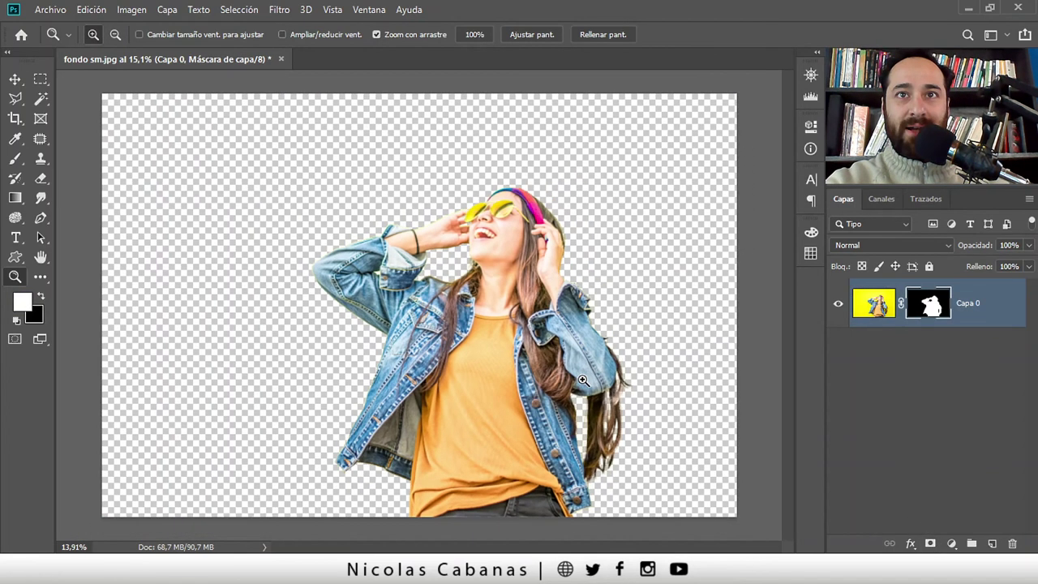
{"action": "left_click_drag", "start_coordinate": [592, 381], "coordinate": [578, 374]}
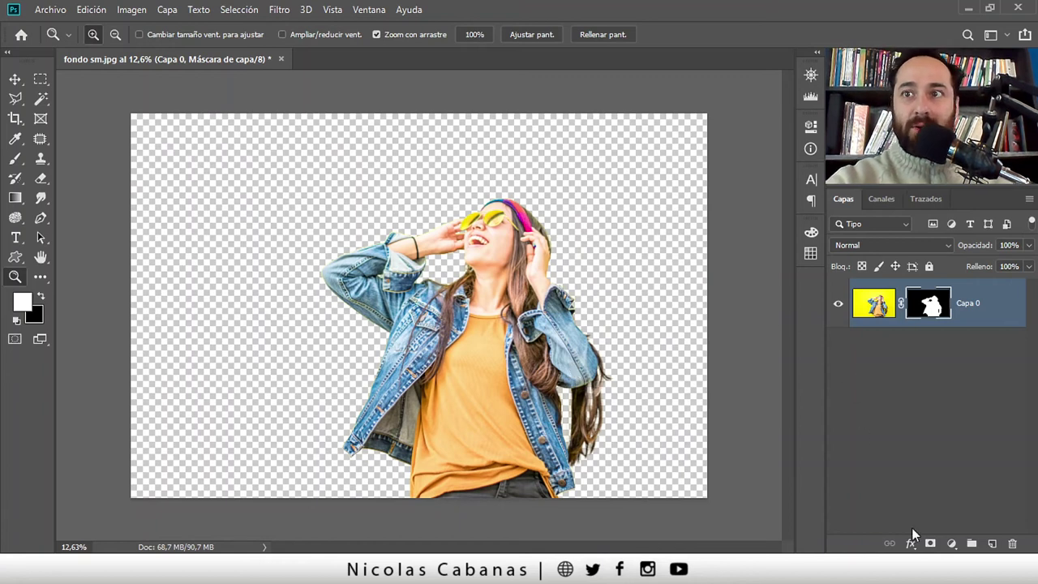
Add a magenta Color uniforme fill layer and place it below Capa 0
{"action": "left_click", "coordinate": [951, 544]}
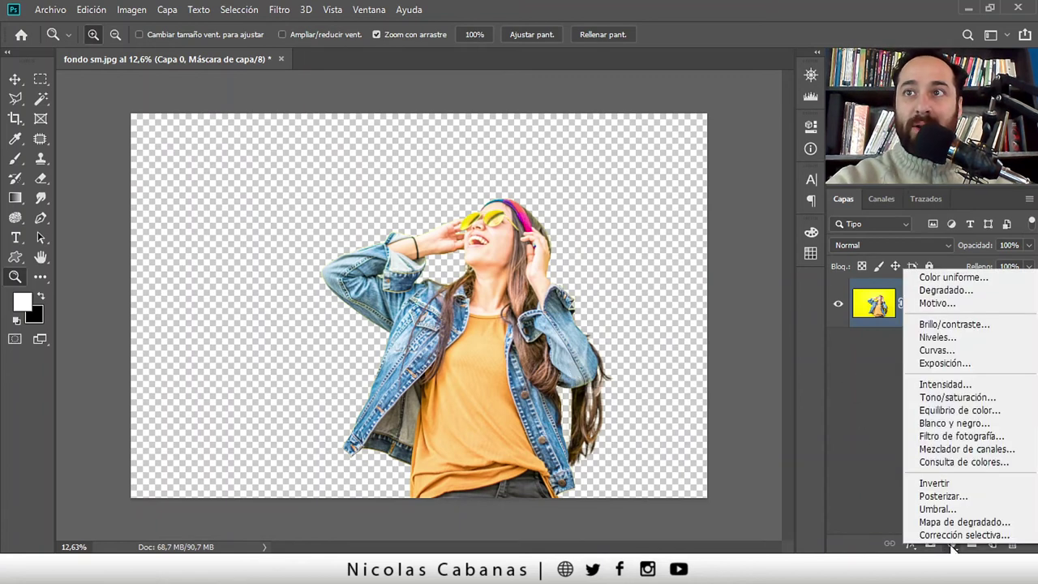
{"action": "left_click", "coordinate": [947, 279]}
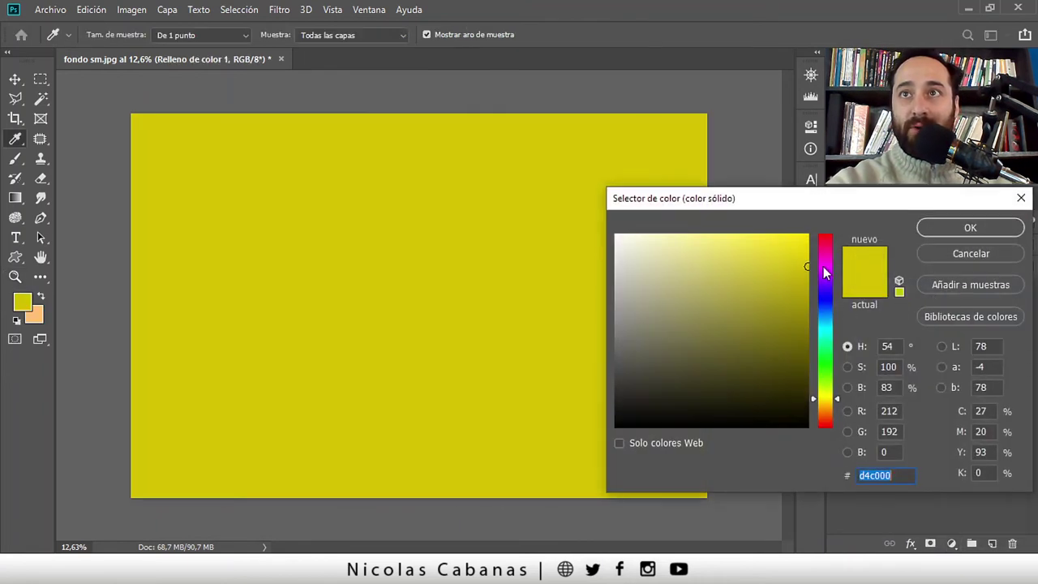
{"action": "left_click", "coordinate": [824, 267]}
{"action": "left_click", "coordinate": [966, 228]}
{"action": "left_click_drag", "start_coordinate": [970, 295], "coordinate": [970, 357]}
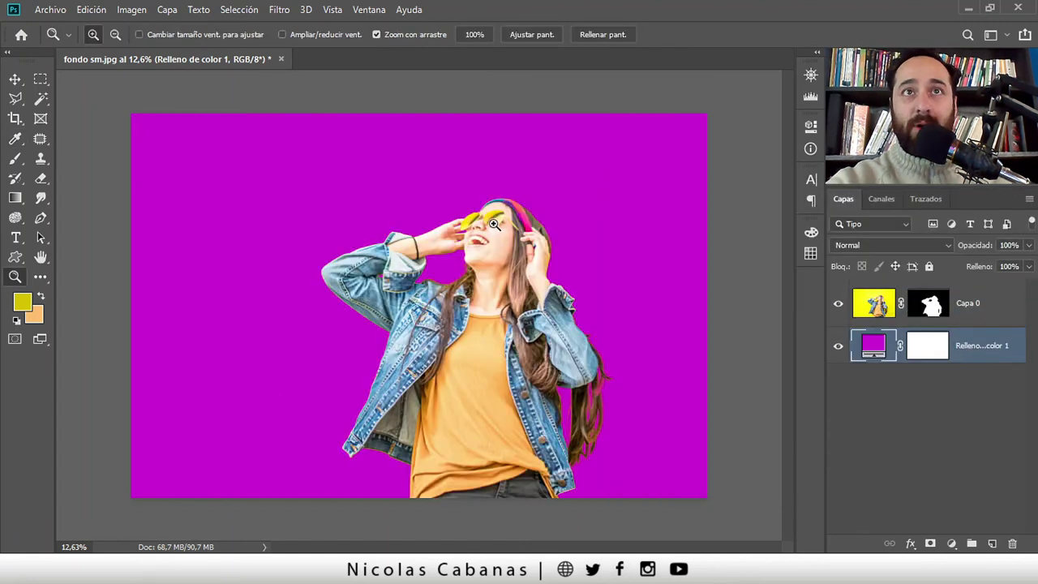
Zoom in on the sunglasses, hand, jacket and hair edges to check them against magenta
{"action": "left_click", "coordinate": [492, 224]}
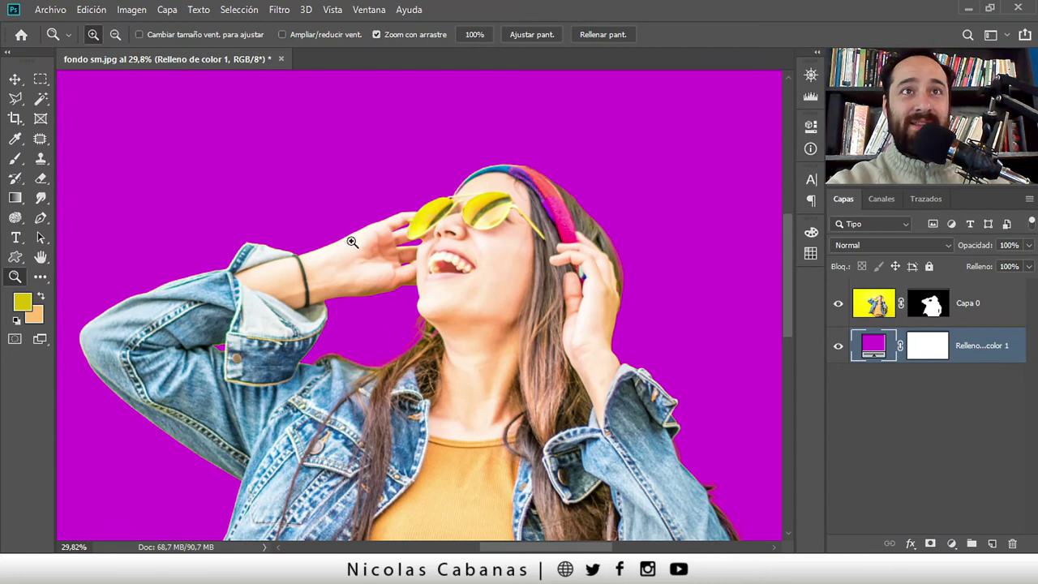
{"action": "left_click_drag", "start_coordinate": [352, 242], "coordinate": [394, 256]}
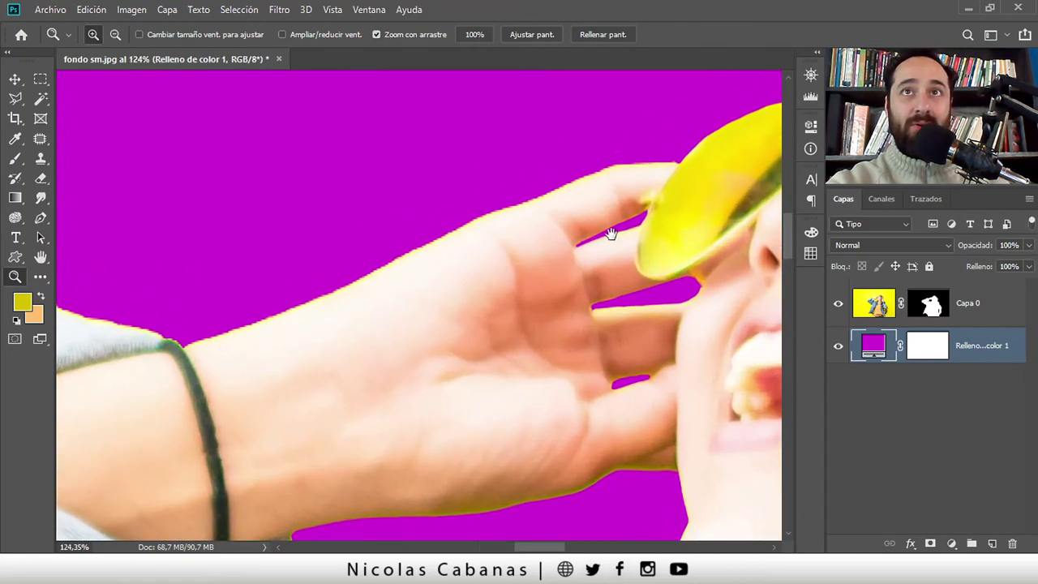
{"action": "left_click_drag", "start_coordinate": [614, 232], "coordinate": [350, 290]}
{"action": "scroll", "coordinate": [350, 290], "scroll_direction": "down", "scroll_amount": 3}
{"action": "scroll", "coordinate": [494, 294], "scroll_direction": "down", "scroll_amount": 2}
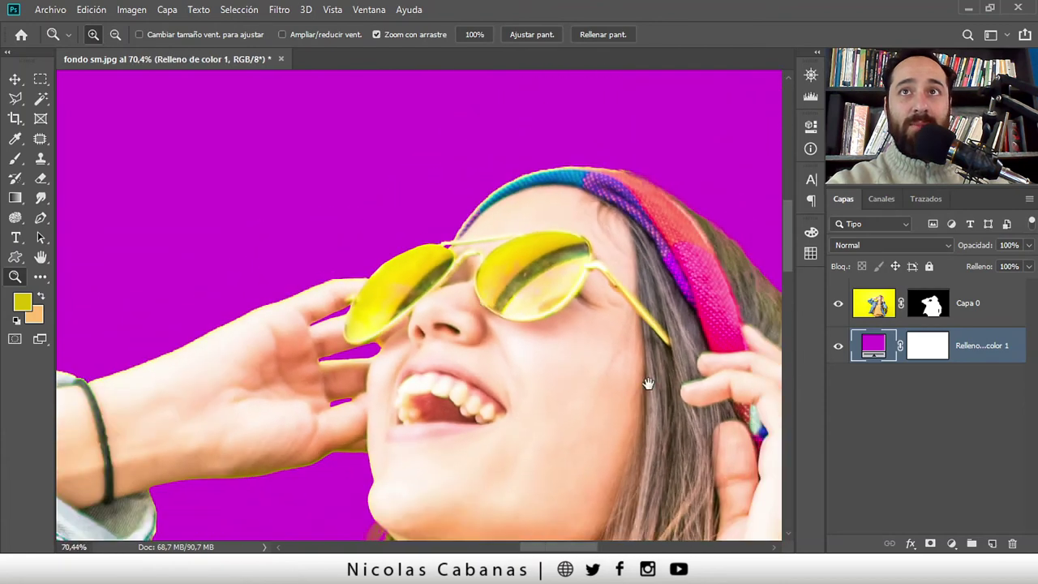
{"action": "left_click_drag", "start_coordinate": [646, 382], "coordinate": [336, 222]}
{"action": "scroll", "coordinate": [465, 432], "scroll_direction": "down", "scroll_amount": 3}
{"action": "scroll", "coordinate": [524, 248], "scroll_direction": "down", "scroll_amount": 3}
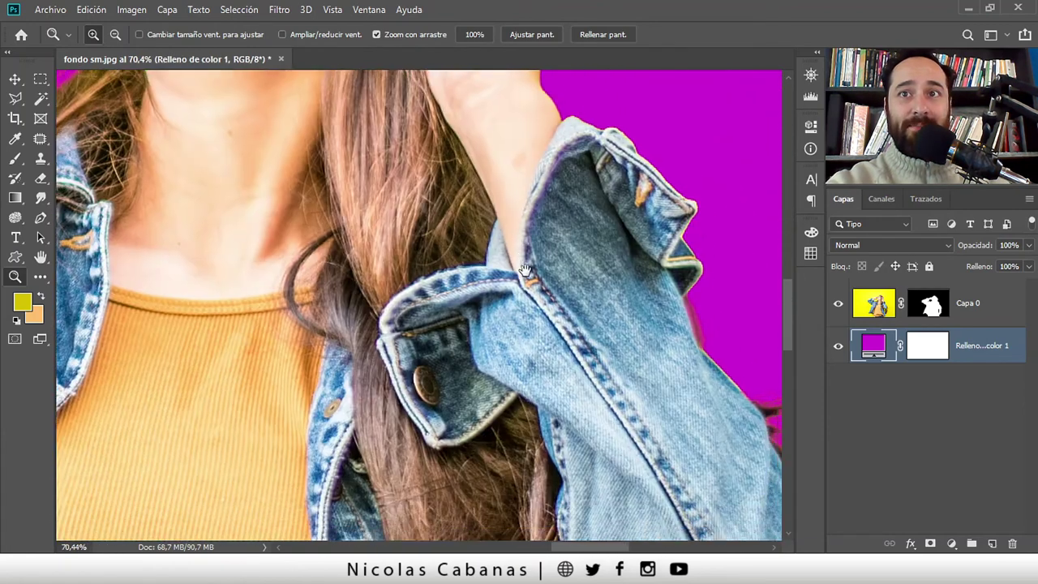
{"action": "scroll", "coordinate": [581, 348], "scroll_direction": "down", "scroll_amount": 3}
{"action": "scroll", "coordinate": [600, 396], "scroll_direction": "down", "scroll_amount": 3}
{"action": "left_click_drag", "start_coordinate": [600, 395], "coordinate": [533, 294]}
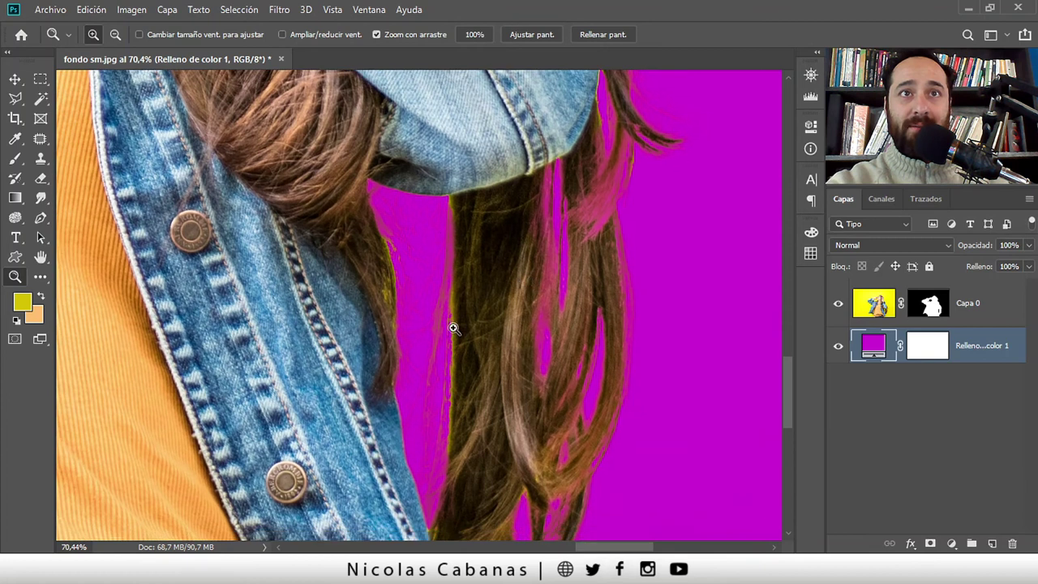
{"action": "left_click_drag", "start_coordinate": [373, 276], "coordinate": [478, 280]}
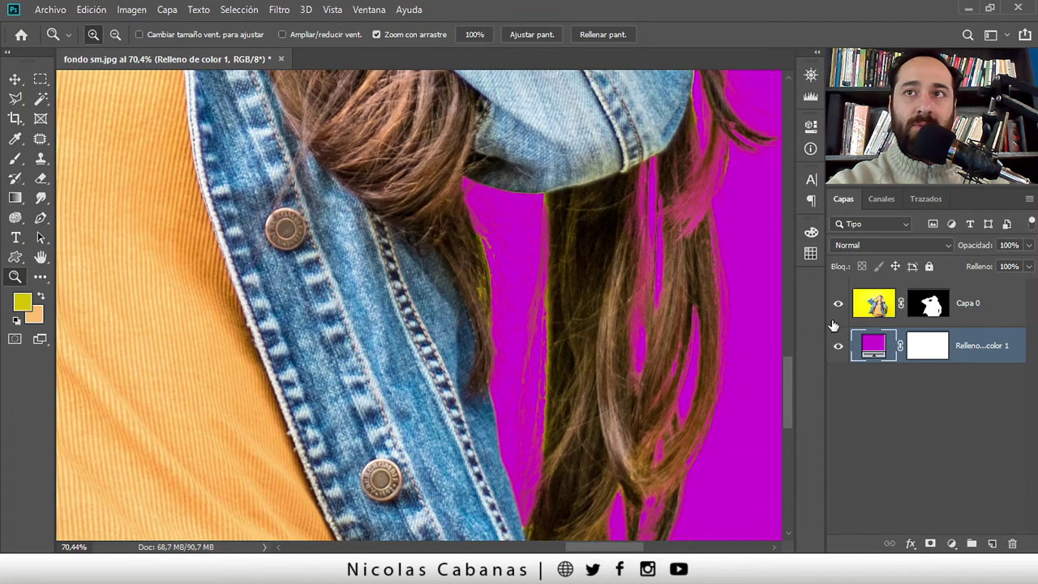
Recolour the fill layer from magenta to yellow-green (aad400)
{"action": "double_click", "coordinate": [880, 350]}
{"action": "mouse_move", "coordinate": [823, 338]}
{"action": "left_mouse_down"}
{"action": "mouse_move", "coordinate": [826, 307]}
{"action": "mouse_move", "coordinate": [827, 325]}
{"action": "left_mouse_up"}
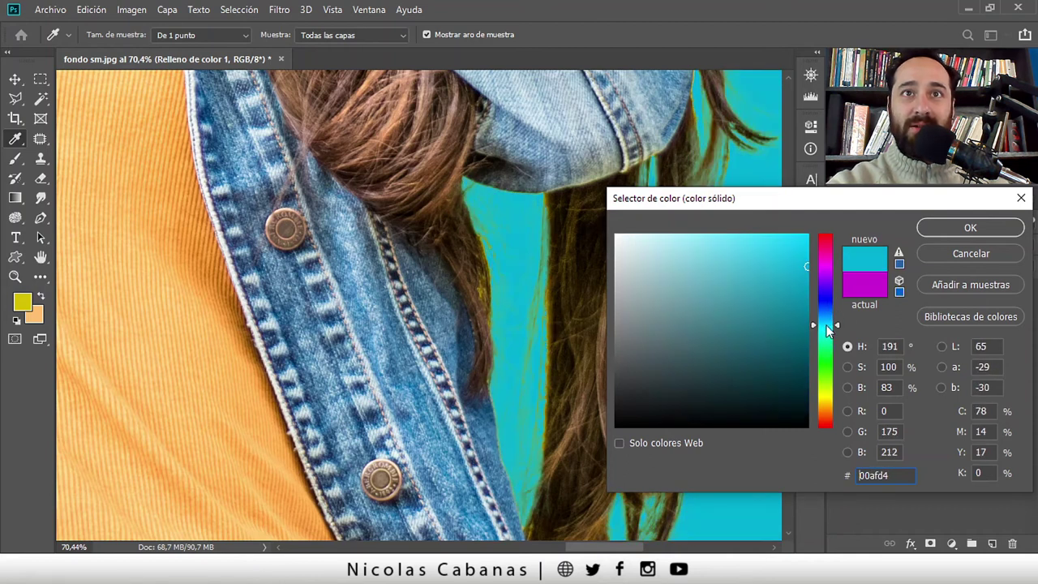
{"action": "left_click", "coordinate": [827, 379]}
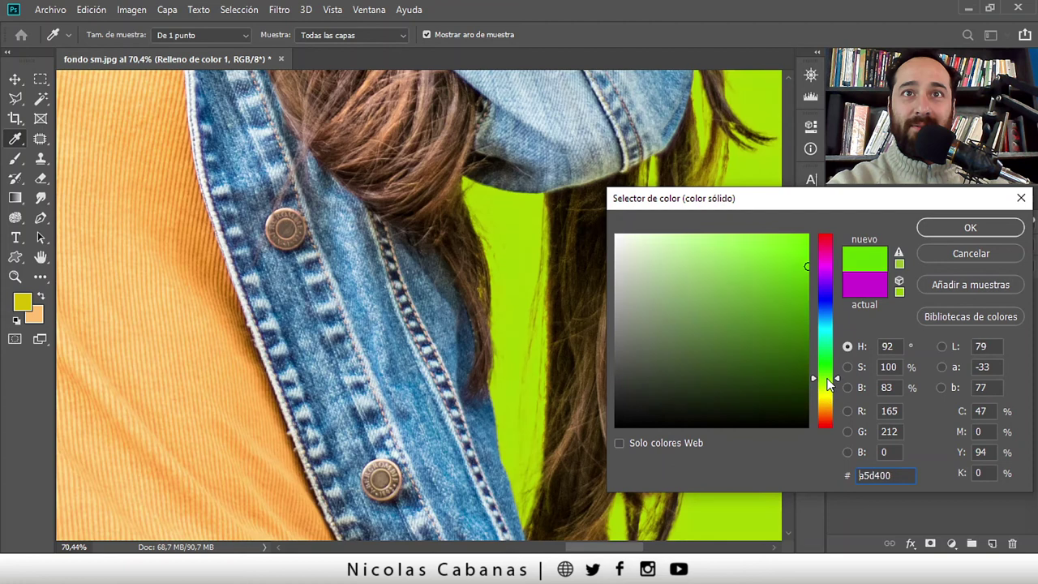
{"action": "left_click_drag", "start_coordinate": [827, 380], "coordinate": [827, 388]}
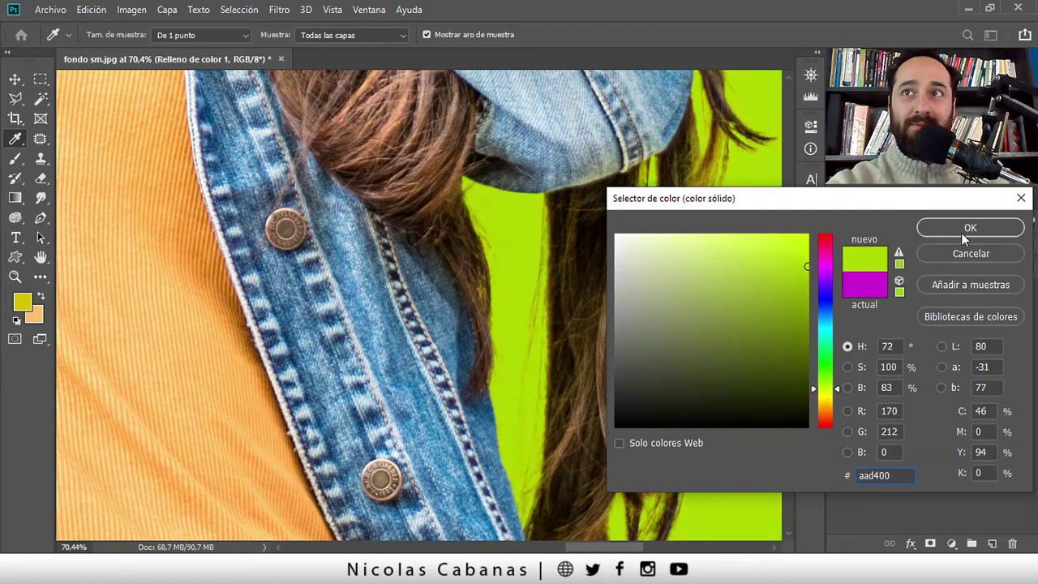
{"action": "left_click", "coordinate": [969, 227]}
Inspect the face, hand and bracelet edges against the green, then select Capa 0
{"action": "key", "text": "z"}
{"action": "mouse_move", "coordinate": [489, 289]}
{"action": "left_mouse_down"}
{"action": "mouse_move", "coordinate": [454, 291]}
{"action": "mouse_move", "coordinate": [481, 352]}
{"action": "mouse_move", "coordinate": [276, 295]}
{"action": "mouse_move", "coordinate": [530, 257]}
{"action": "mouse_move", "coordinate": [456, 301]}
{"action": "mouse_move", "coordinate": [454, 535]}
{"action": "left_mouse_up"}
{"action": "left_click_drag", "start_coordinate": [357, 97], "coordinate": [351, 252]}
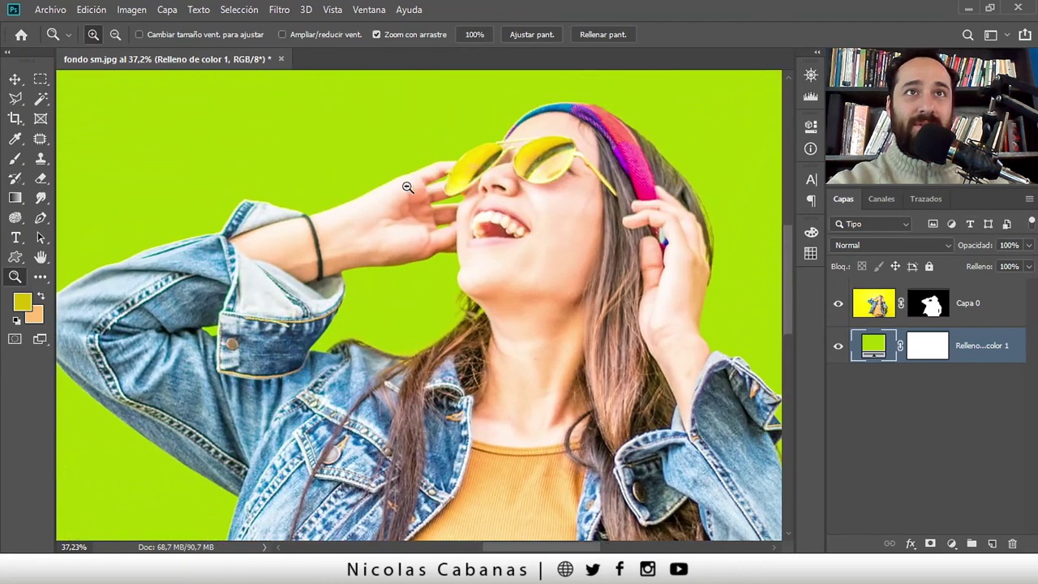
{"action": "left_click", "coordinate": [407, 187]}
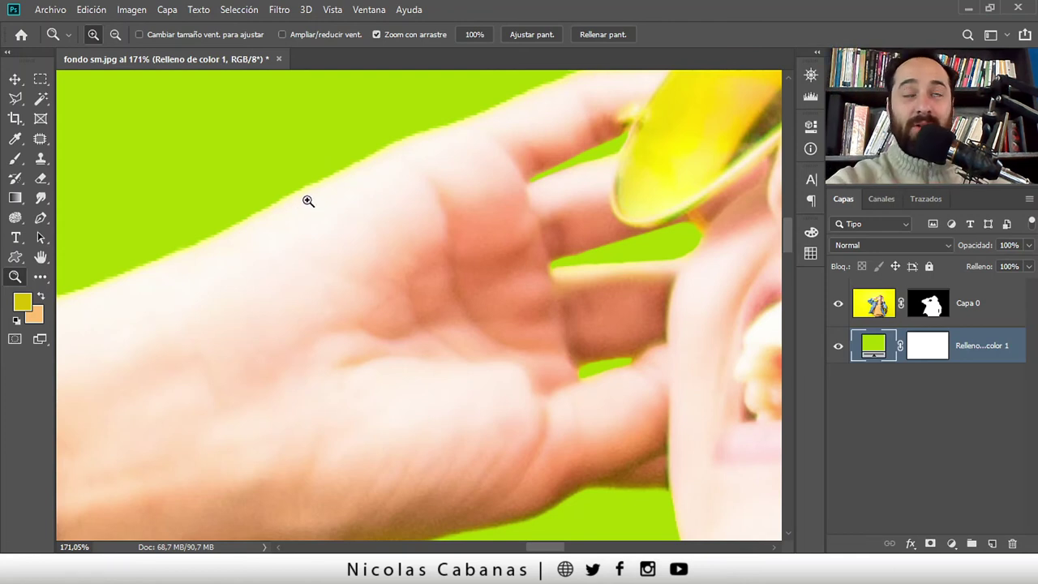
{"action": "left_click_drag", "start_coordinate": [306, 202], "coordinate": [268, 213]}
{"action": "left_click_drag", "start_coordinate": [284, 248], "coordinate": [305, 348]}
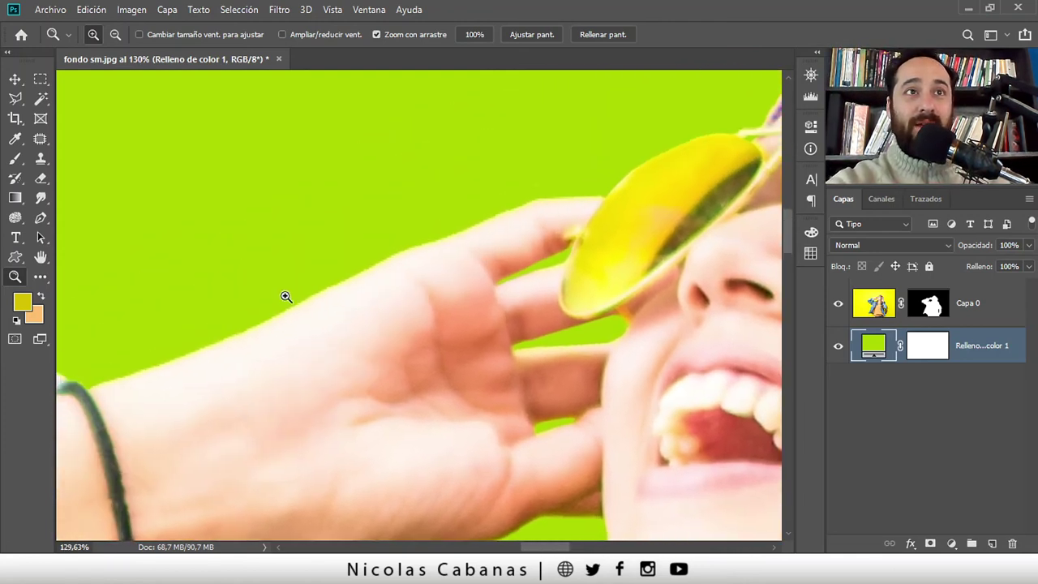
{"action": "mouse_move", "coordinate": [385, 303]}
{"action": "left_mouse_down"}
{"action": "mouse_move", "coordinate": [364, 310]}
{"action": "mouse_move", "coordinate": [327, 256]}
{"action": "left_mouse_up"}
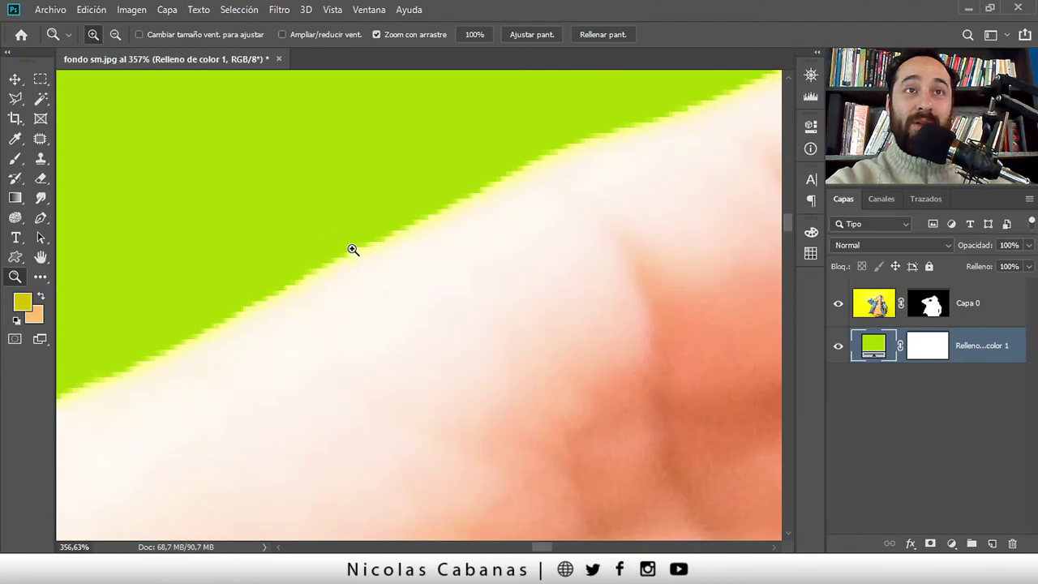
{"action": "mouse_move", "coordinate": [398, 292]}
{"action": "left_mouse_down"}
{"action": "mouse_move", "coordinate": [492, 303]}
{"action": "mouse_move", "coordinate": [493, 364]}
{"action": "left_mouse_up"}
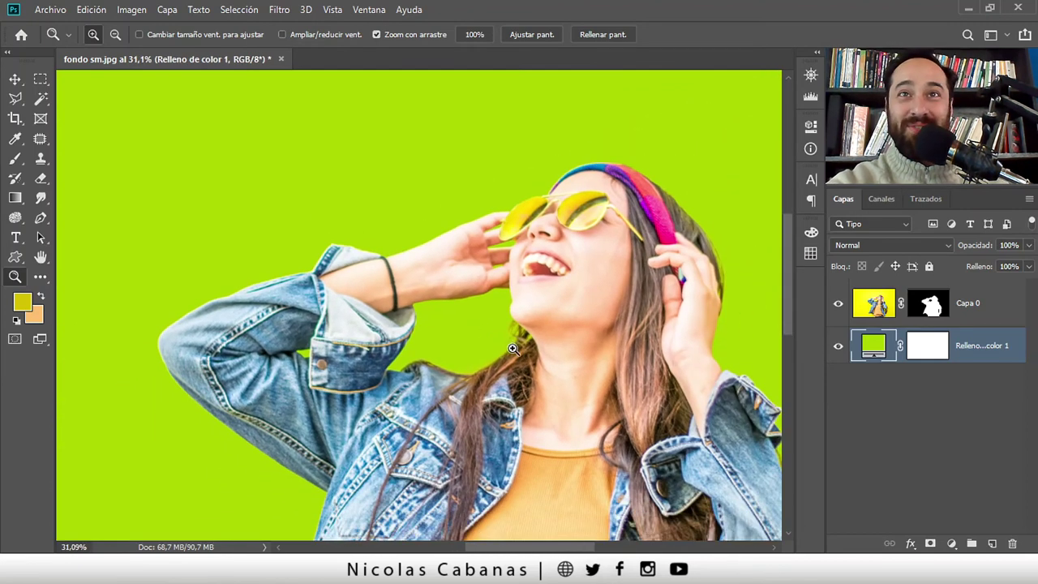
{"action": "left_click_drag", "start_coordinate": [551, 363], "coordinate": [779, 342]}
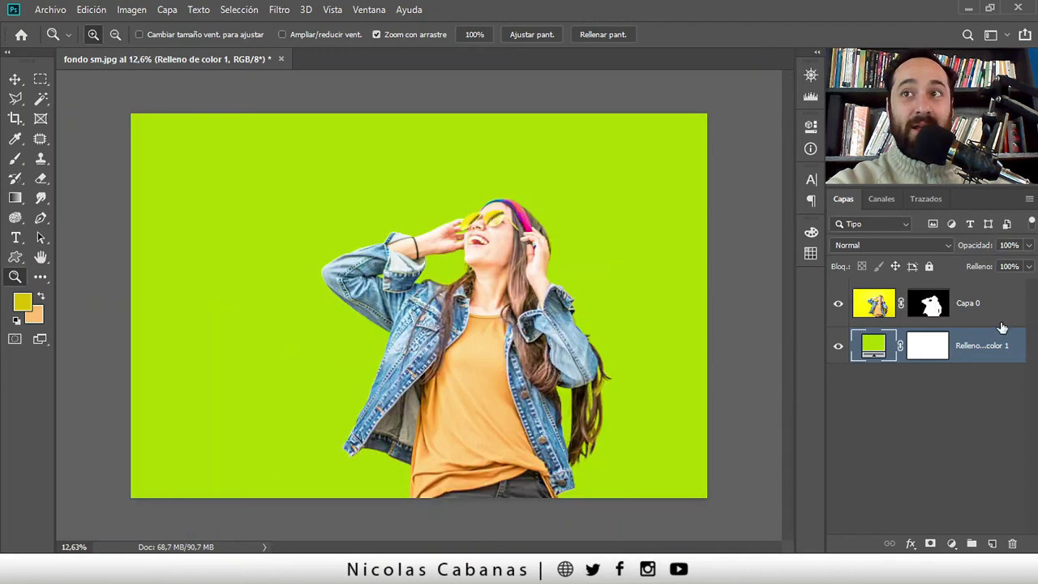
{"action": "left_click", "coordinate": [1005, 320]}
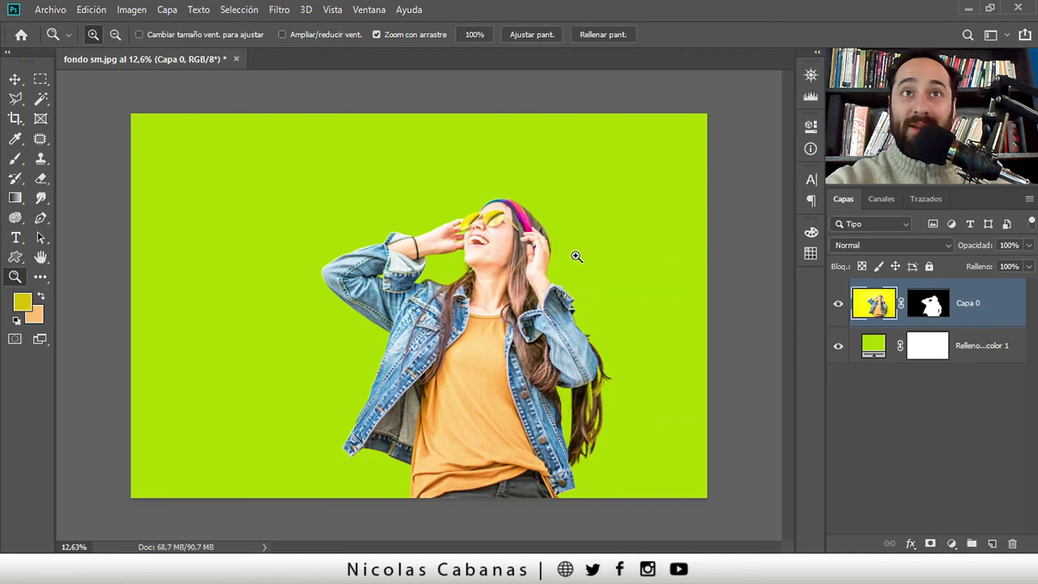
Target Capa 0's layer mask with a selection tool and bring up Select and Mask
{"action": "mouse_move", "coordinate": [417, 213]}
{"action": "left_mouse_down"}
{"action": "mouse_move", "coordinate": [563, 343]}
{"action": "mouse_move", "coordinate": [449, 282]}
{"action": "mouse_move", "coordinate": [568, 284]}
{"action": "left_mouse_up"}
{"action": "mouse_move", "coordinate": [450, 344]}
{"action": "left_mouse_down"}
{"action": "mouse_move", "coordinate": [491, 370]}
{"action": "mouse_move", "coordinate": [505, 470]}
{"action": "mouse_move", "coordinate": [574, 428]}
{"action": "mouse_move", "coordinate": [638, 441]}
{"action": "left_mouse_up"}
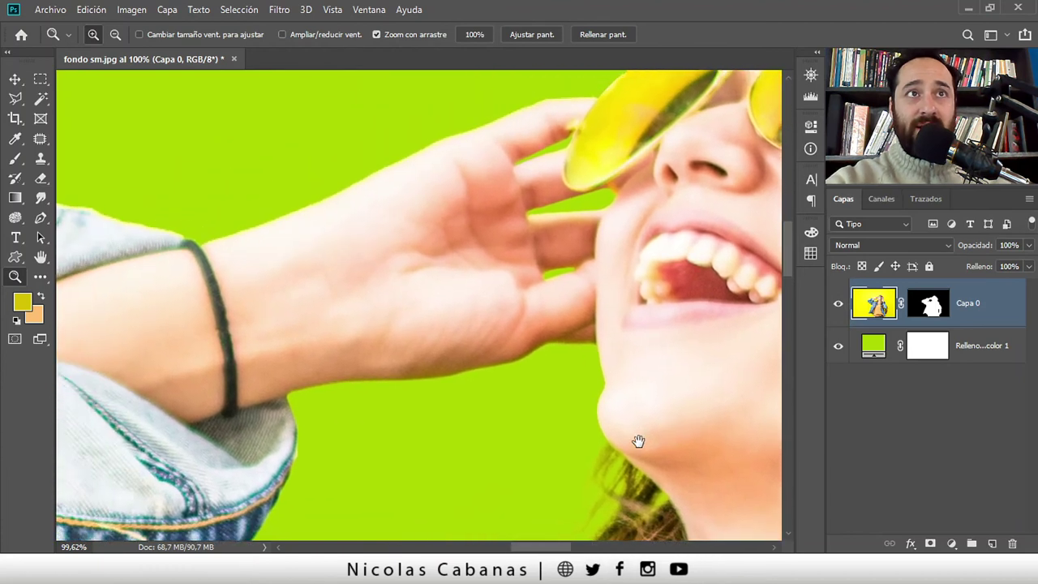
{"action": "left_click", "coordinate": [928, 305]}
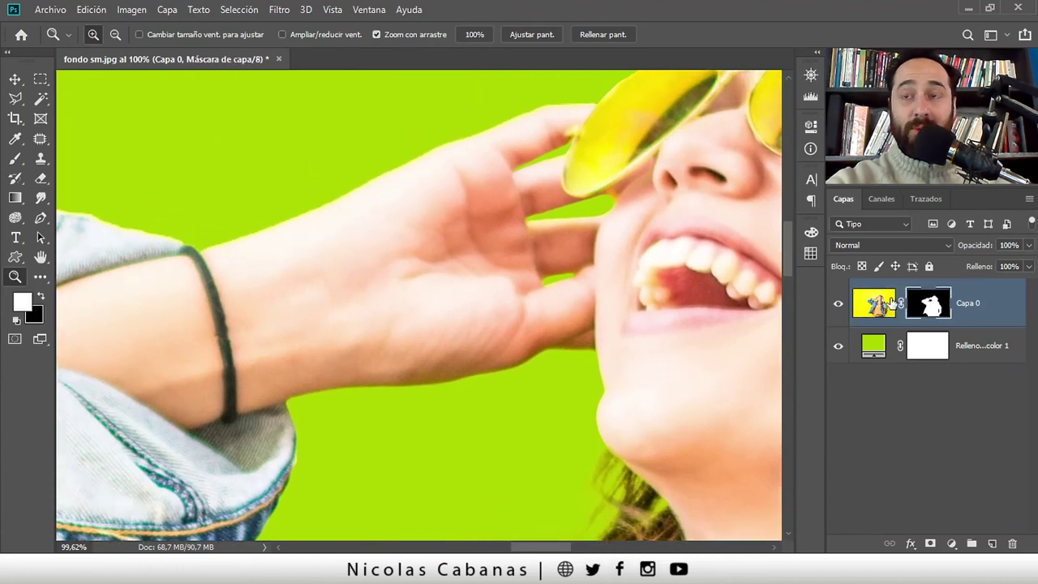
{"action": "key", "text": "m"}
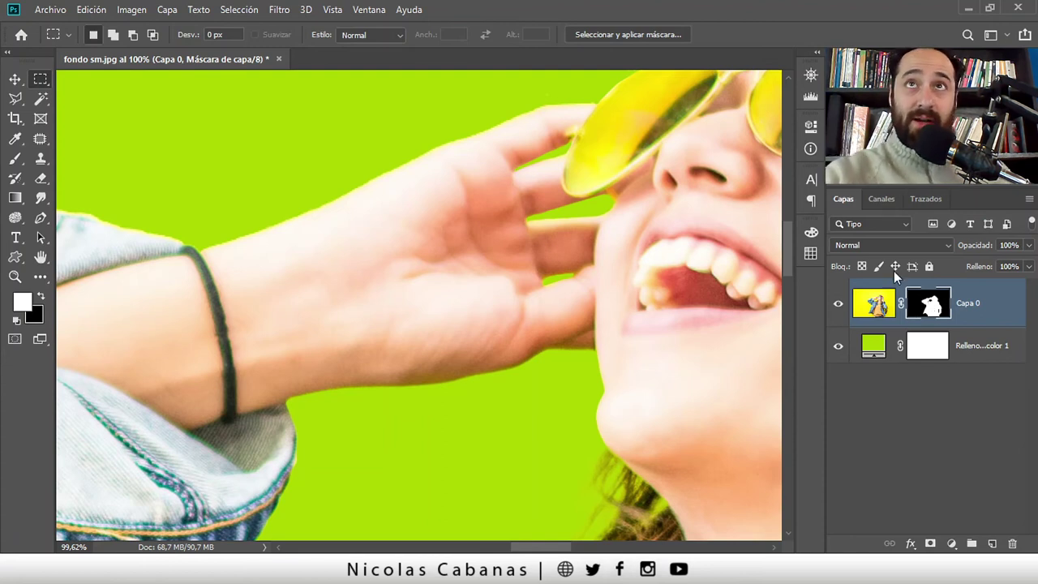
{"action": "left_click", "coordinate": [40, 98]}
{"action": "key", "text": "Escape"}
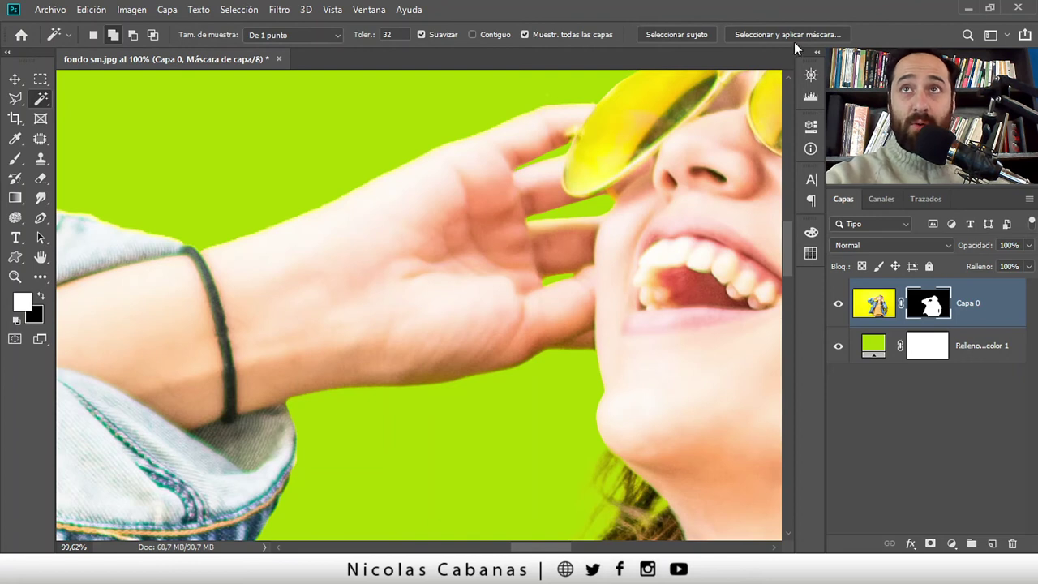
{"action": "left_click", "coordinate": [784, 37]}
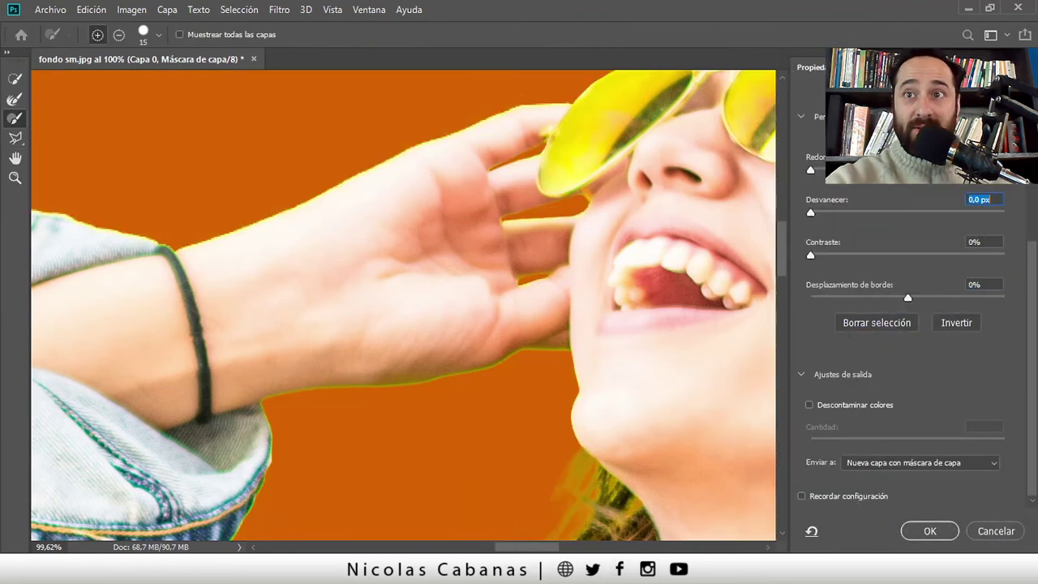
Refine the mask edge with Smooth 28, Feather 3.1 px, Contrast 35% and Shift Edge -43%
{"action": "scroll", "coordinate": [923, 230], "scroll_direction": "up", "scroll_amount": 3}
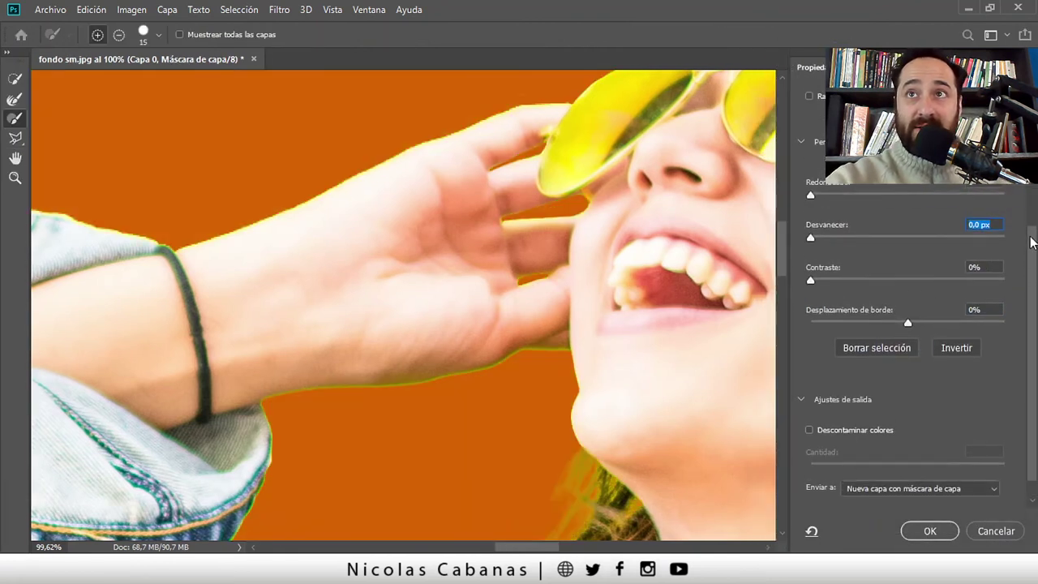
{"action": "left_click_drag", "start_coordinate": [811, 238], "coordinate": [819, 238]}
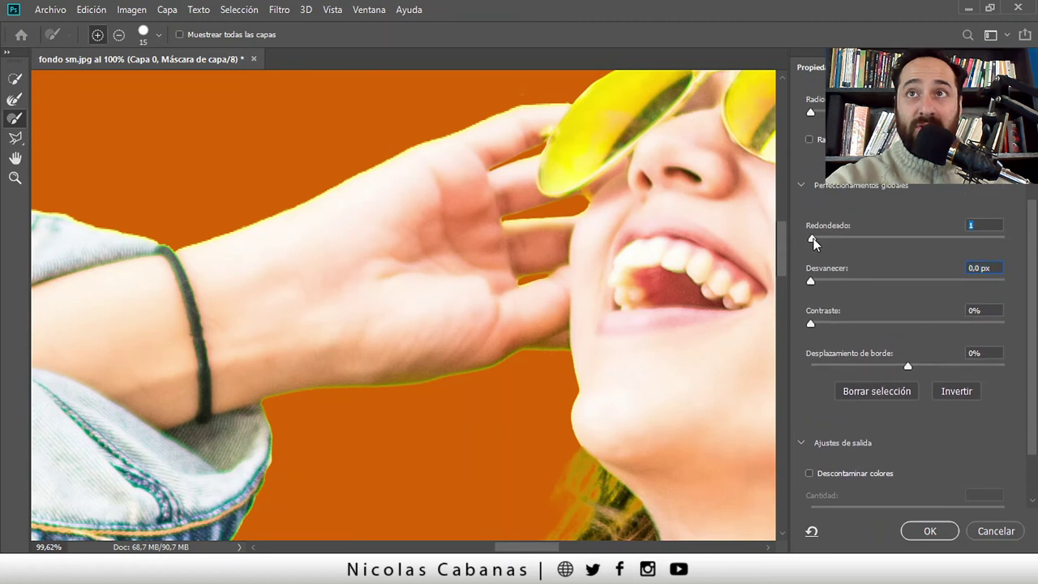
{"action": "left_click_drag", "start_coordinate": [811, 281], "coordinate": [826, 281]}
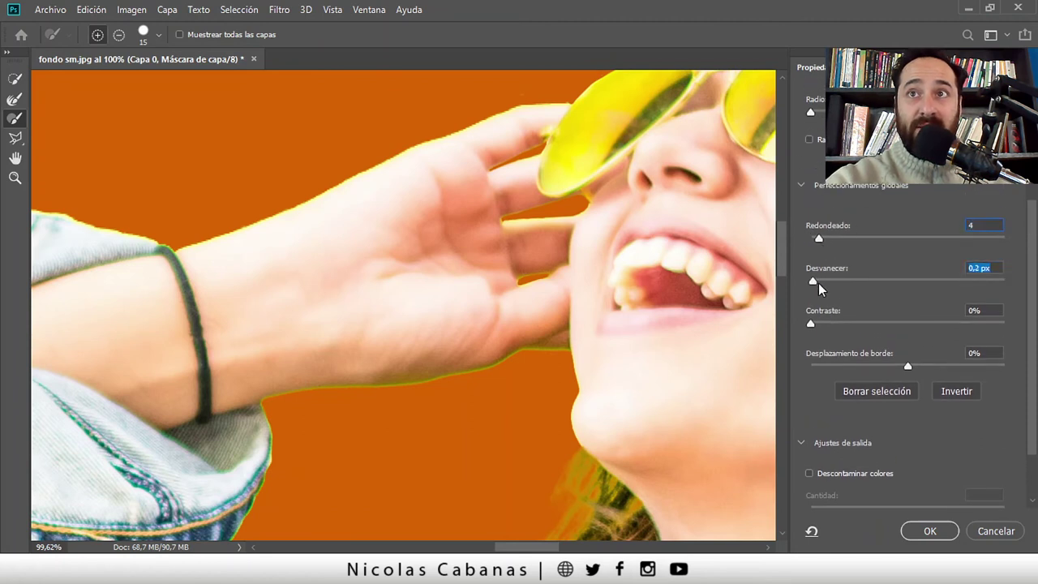
{"action": "left_click_drag", "start_coordinate": [809, 324], "coordinate": [877, 324]}
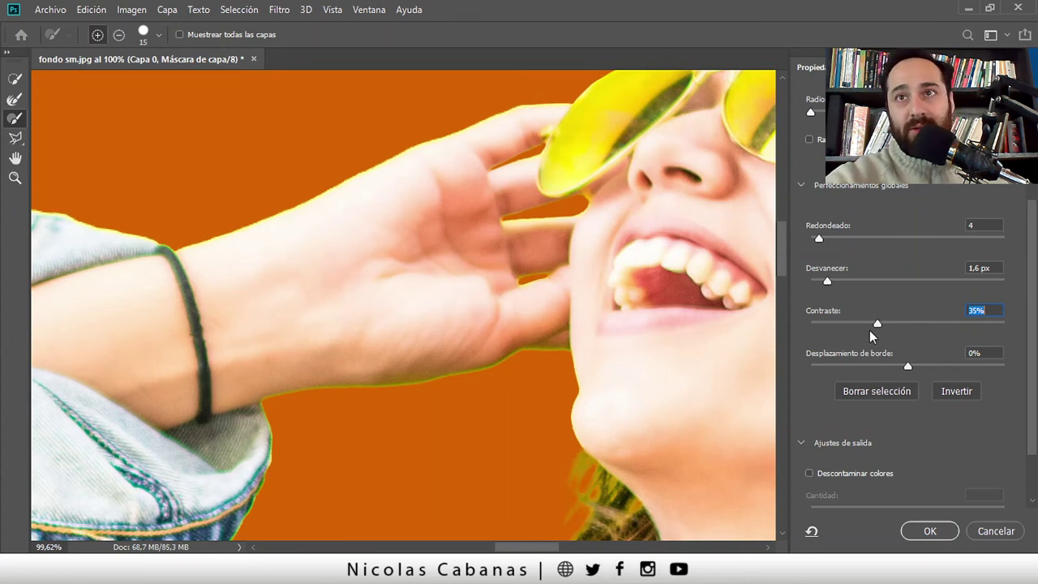
{"action": "left_click_drag", "start_coordinate": [830, 282], "coordinate": [842, 283]}
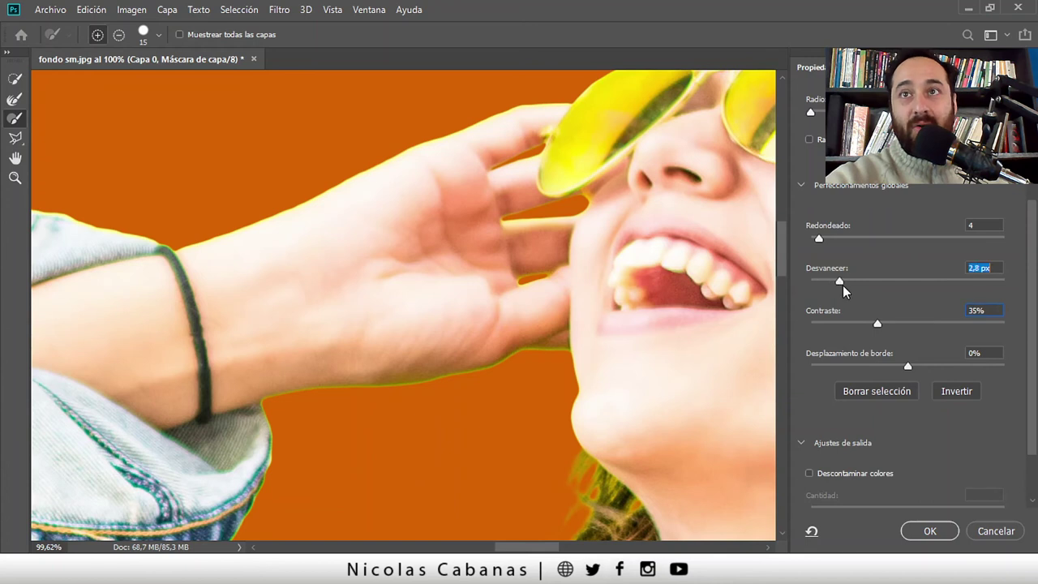
{"action": "left_click", "coordinate": [818, 239]}
{"action": "left_click_drag", "start_coordinate": [825, 239], "coordinate": [864, 240]}
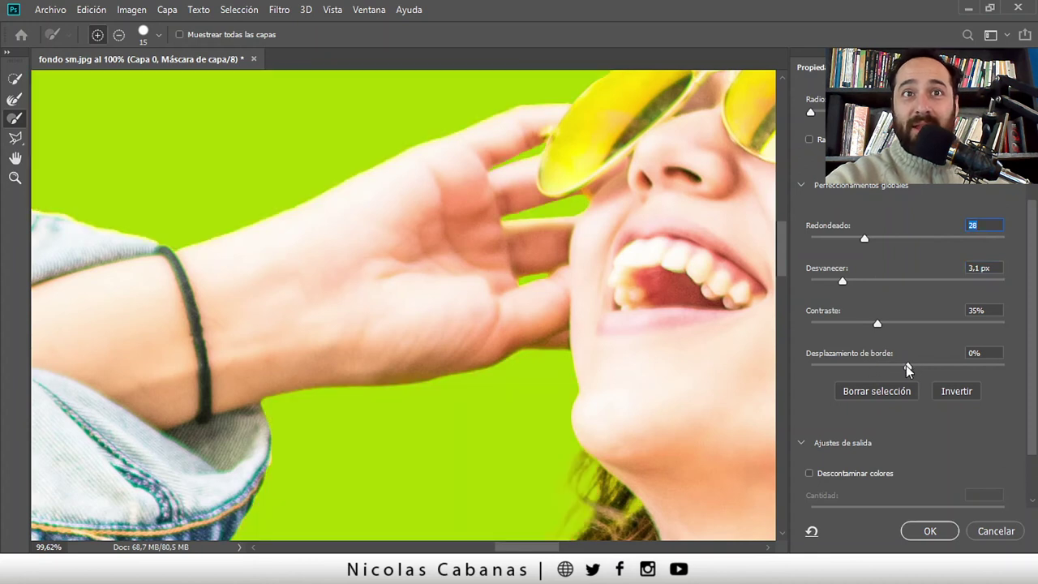
{"action": "left_click_drag", "start_coordinate": [905, 366], "coordinate": [866, 366]}
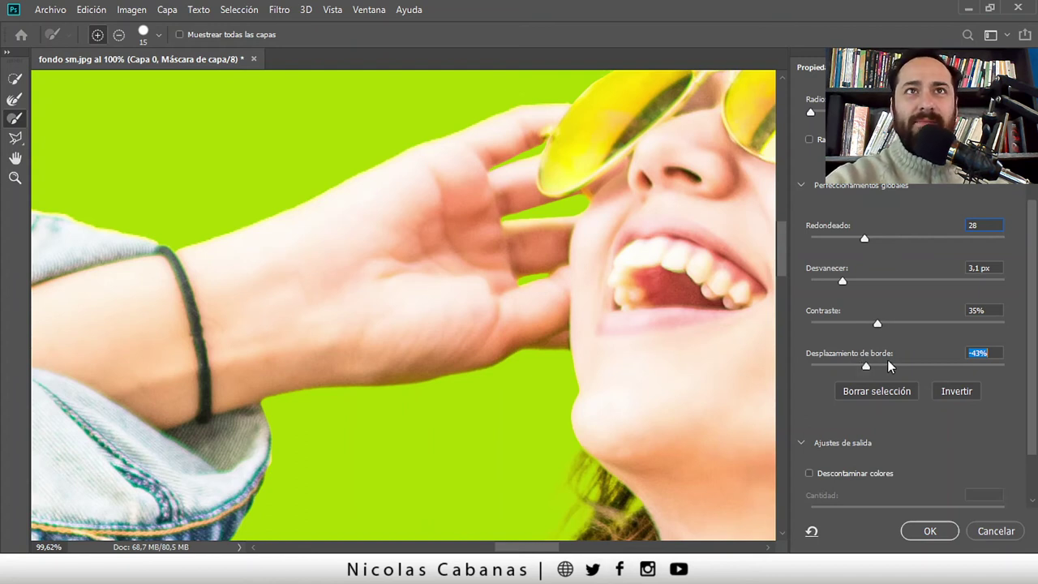
{"action": "left_click", "coordinate": [928, 531]}
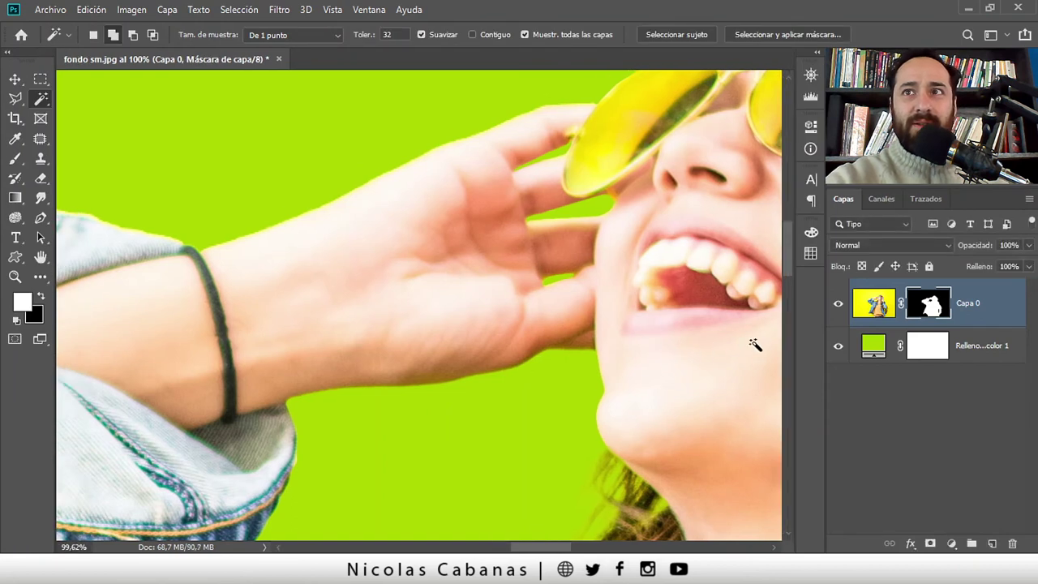
Recolour Relleno de color 1 to red (d42800), then select and view Capa 0's mask
{"action": "double_click", "coordinate": [873, 349]}
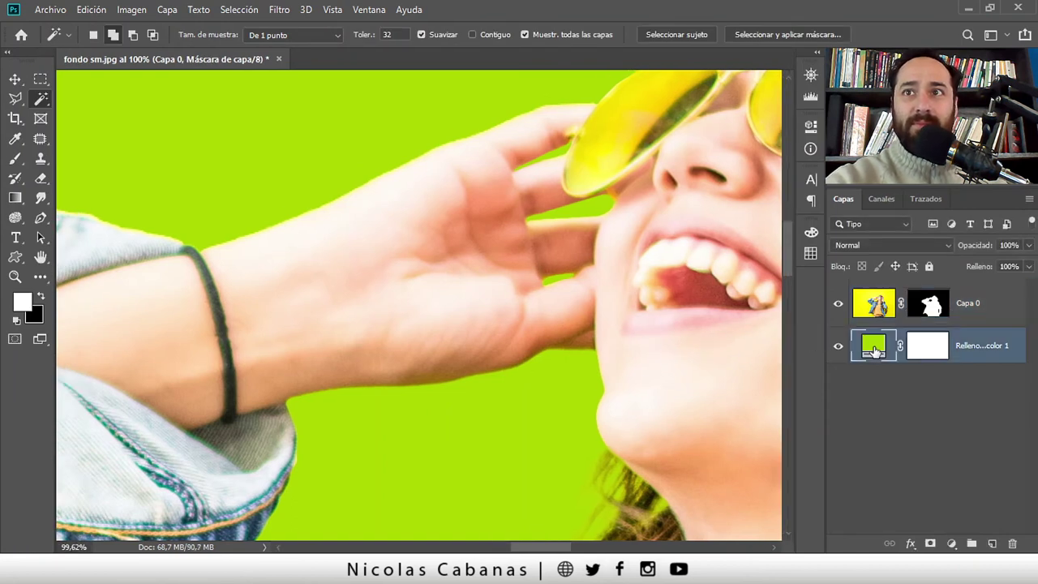
{"action": "mouse_move", "coordinate": [826, 307]}
{"action": "left_mouse_down"}
{"action": "mouse_move", "coordinate": [831, 398]}
{"action": "mouse_move", "coordinate": [819, 430]}
{"action": "mouse_move", "coordinate": [817, 416]}
{"action": "left_mouse_up"}
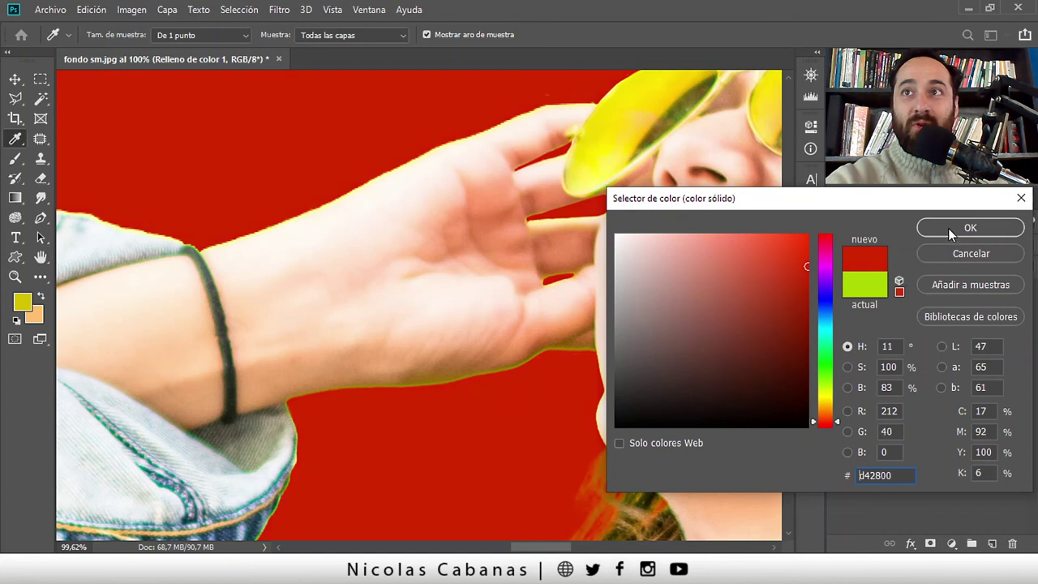
{"action": "left_click", "coordinate": [957, 228]}
{"action": "left_click", "coordinate": [927, 315]}
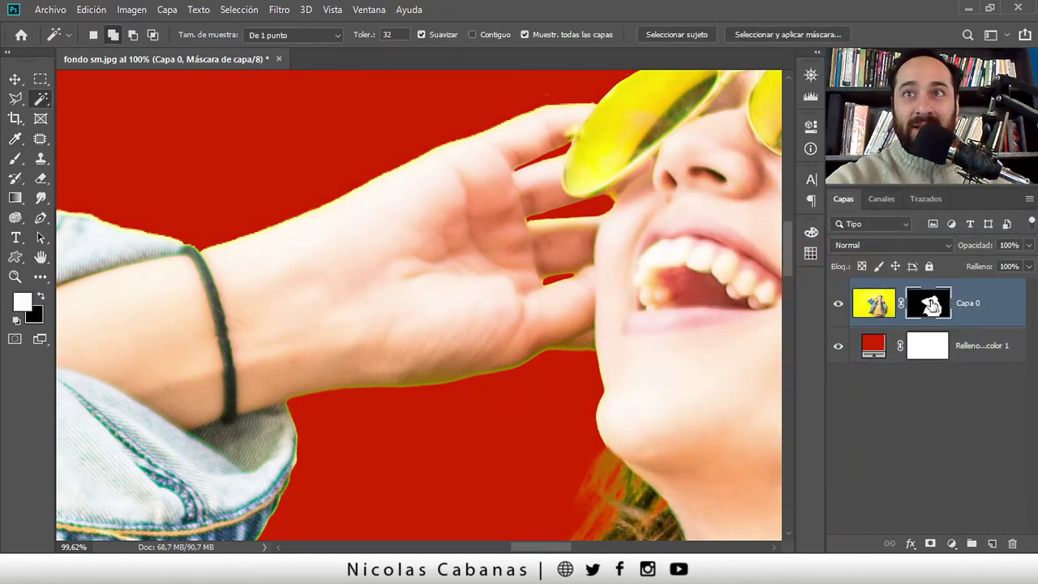
{"action": "left_click", "coordinate": [928, 308], "text": "alt"}
{"action": "left_click_drag", "start_coordinate": [519, 349], "coordinate": [431, 230]}
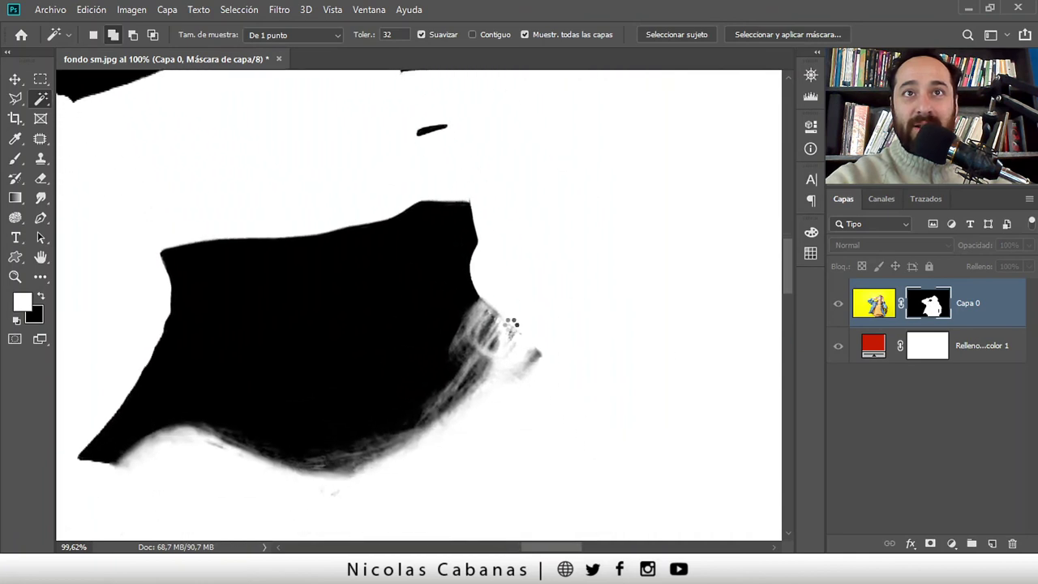
{"action": "key", "text": "z"}
{"action": "left_click_drag", "start_coordinate": [593, 359], "coordinate": [457, 352]}
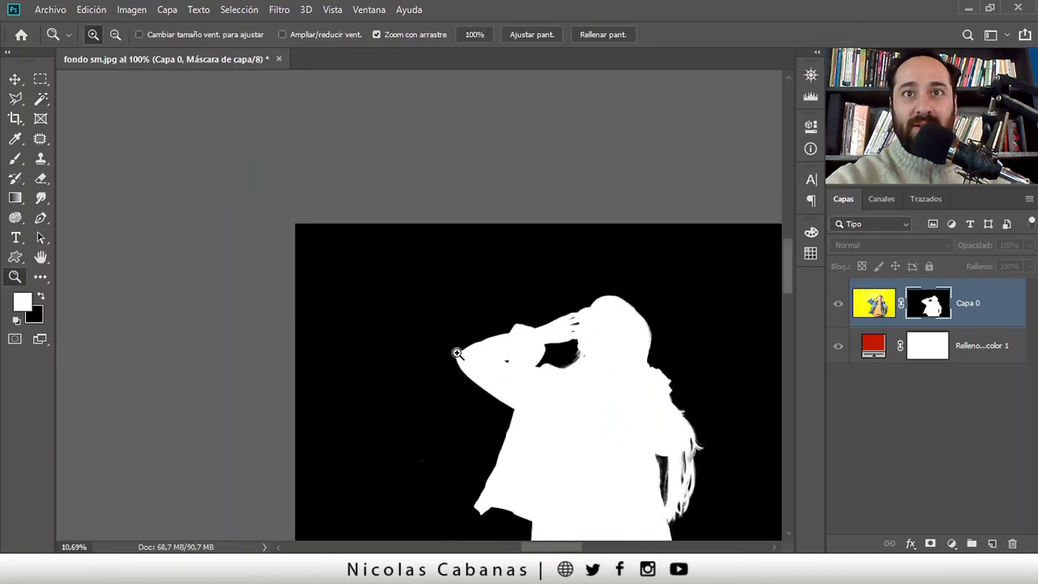
{"action": "mouse_move", "coordinate": [605, 394]}
{"action": "left_mouse_down"}
{"action": "mouse_move", "coordinate": [572, 300]}
{"action": "mouse_move", "coordinate": [513, 322]}
{"action": "mouse_move", "coordinate": [338, 292]}
{"action": "mouse_move", "coordinate": [465, 200]}
{"action": "mouse_move", "coordinate": [502, 210]}
{"action": "left_mouse_up"}
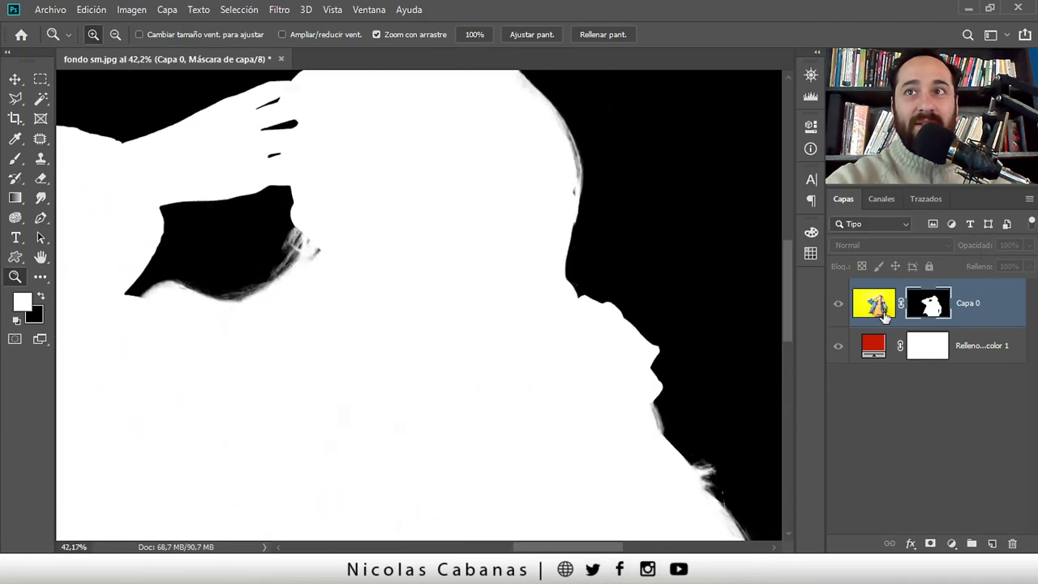
{"action": "left_click", "coordinate": [940, 307], "text": "alt"}
{"action": "left_click_drag", "start_coordinate": [500, 290], "coordinate": [551, 343]}
{"action": "left_click_drag", "start_coordinate": [396, 300], "coordinate": [436, 288]}
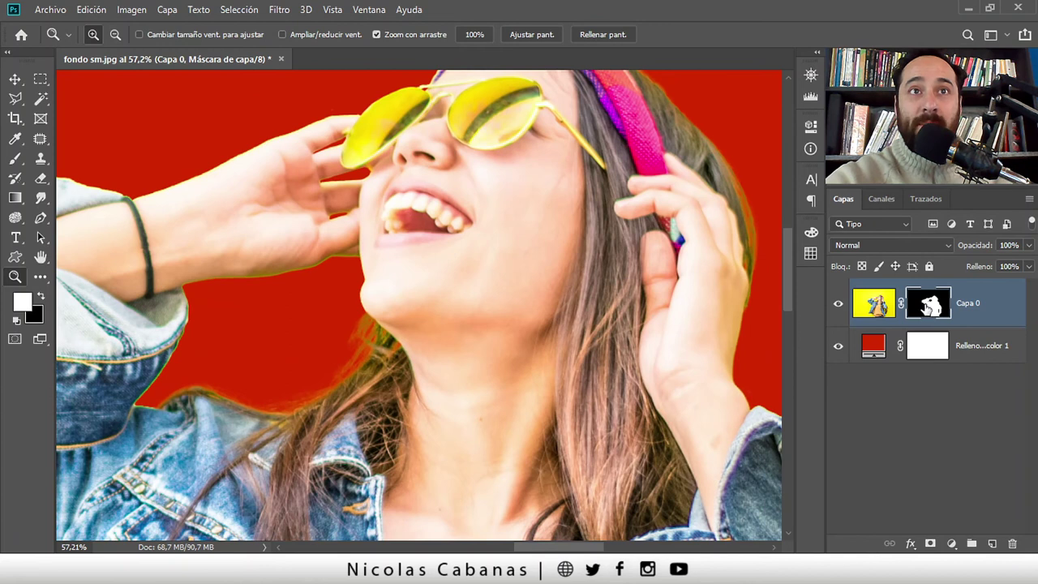
Apply Levels to Capa 0's mask with input values 23, 1.06 and 255
{"action": "left_click", "coordinate": [130, 10]}
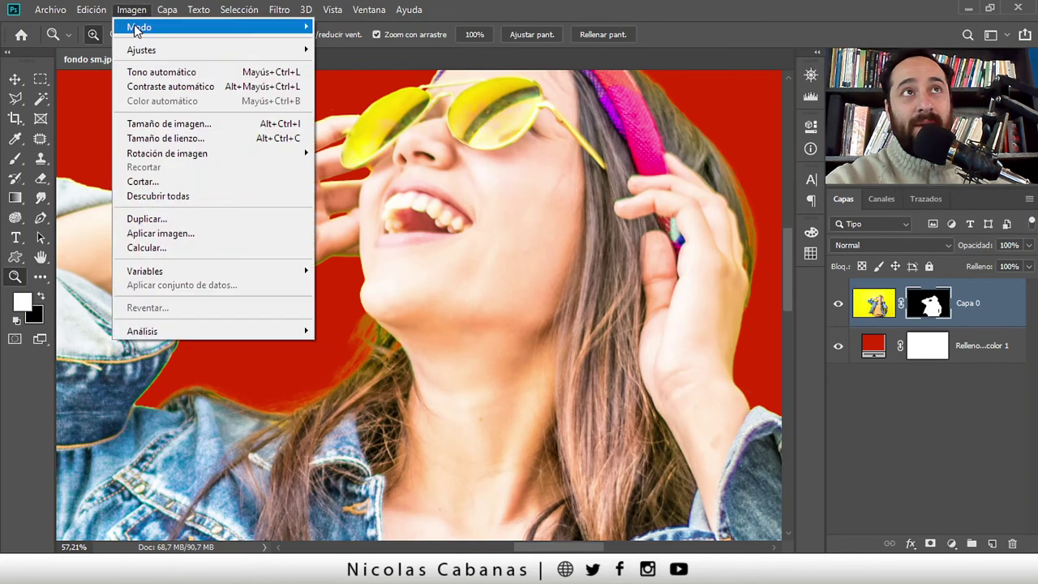
{"action": "mouse_move", "coordinate": [141, 50]}
{"action": "left_click", "coordinate": [391, 68]}
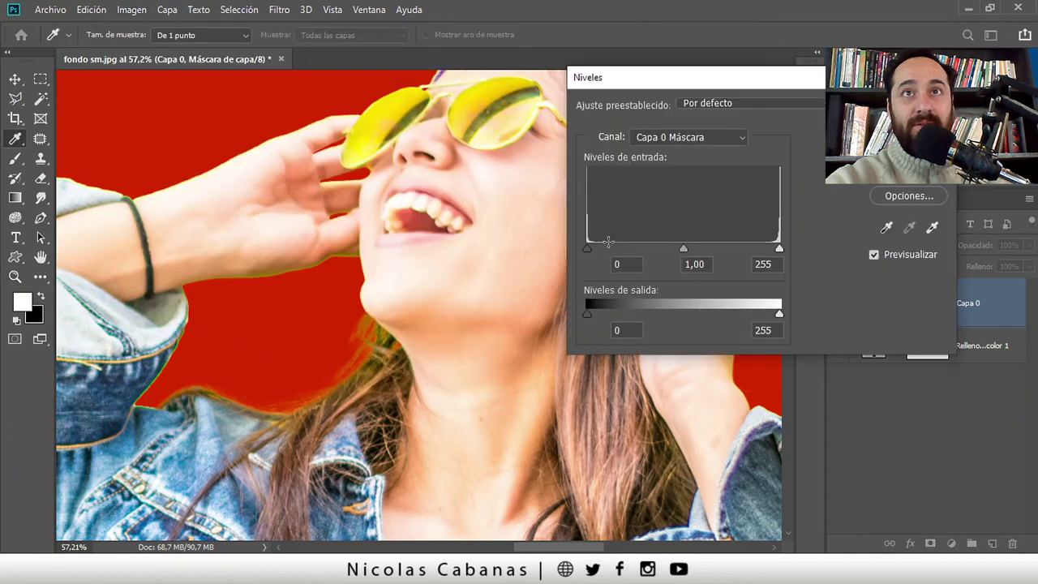
{"action": "left_click_drag", "start_coordinate": [590, 247], "coordinate": [640, 247]}
{"action": "left_click_drag", "start_coordinate": [778, 248], "coordinate": [750, 249]}
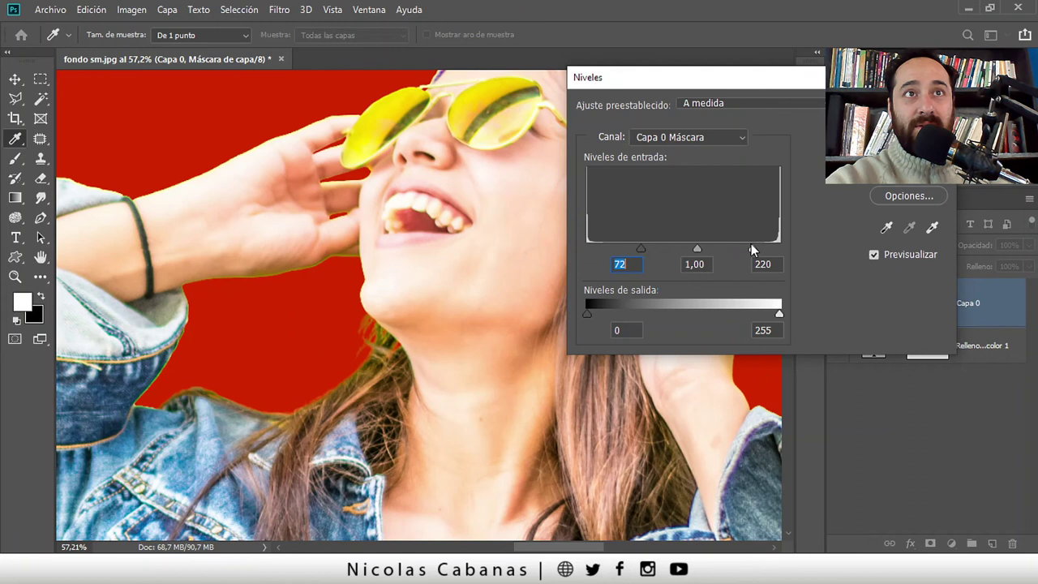
{"action": "mouse_move", "coordinate": [680, 247]}
{"action": "left_mouse_down"}
{"action": "mouse_move", "coordinate": [586, 247]}
{"action": "mouse_move", "coordinate": [623, 241]}
{"action": "left_mouse_up"}
{"action": "left_click_drag", "start_coordinate": [702, 250], "coordinate": [779, 248]}
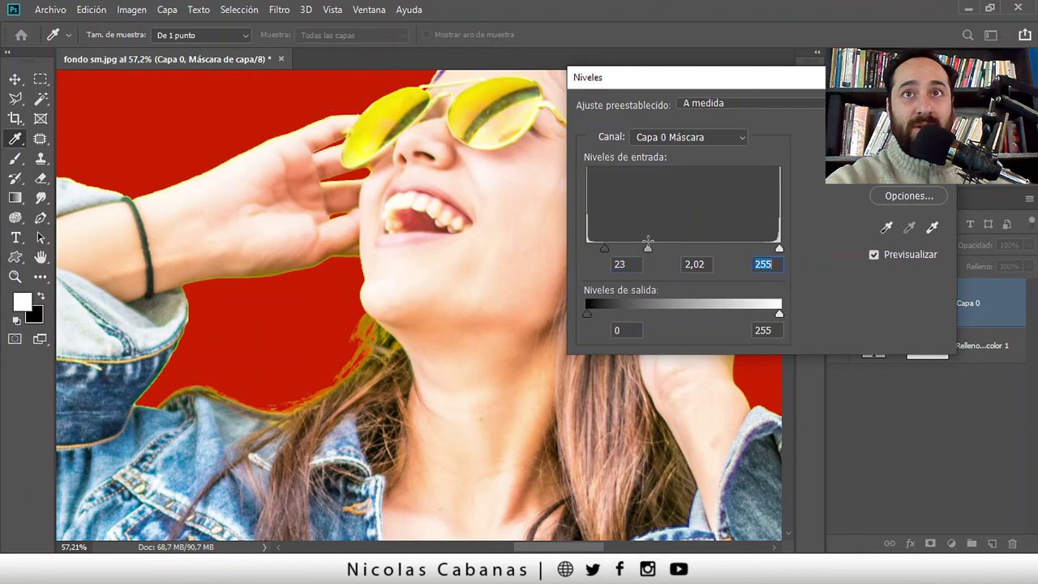
{"action": "mouse_move", "coordinate": [656, 248]}
{"action": "left_mouse_down"}
{"action": "mouse_move", "coordinate": [707, 247]}
{"action": "mouse_move", "coordinate": [692, 248]}
{"action": "left_mouse_up"}
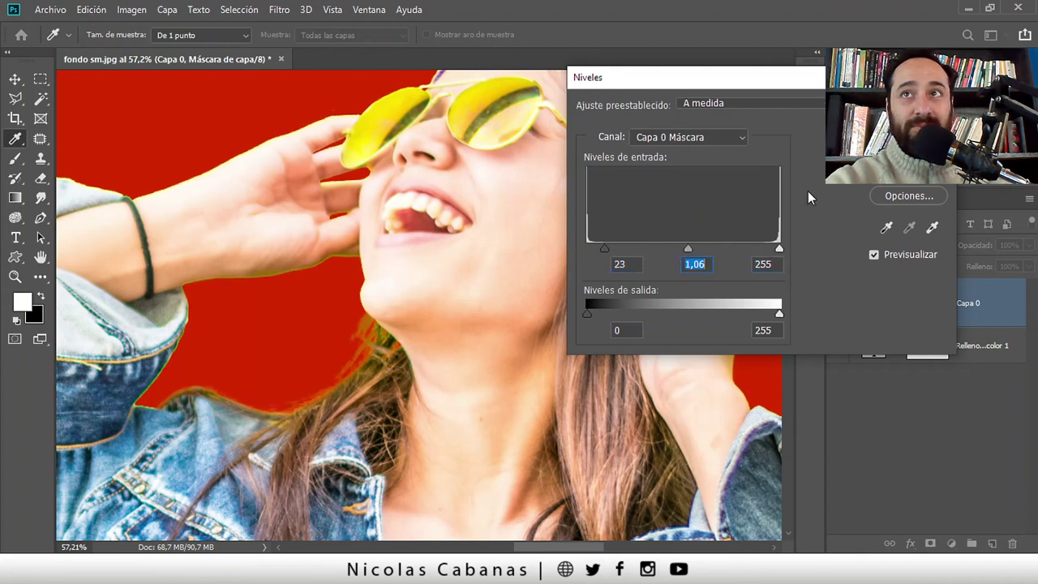
{"action": "key", "text": "Return"}
{"action": "key", "text": "z"}
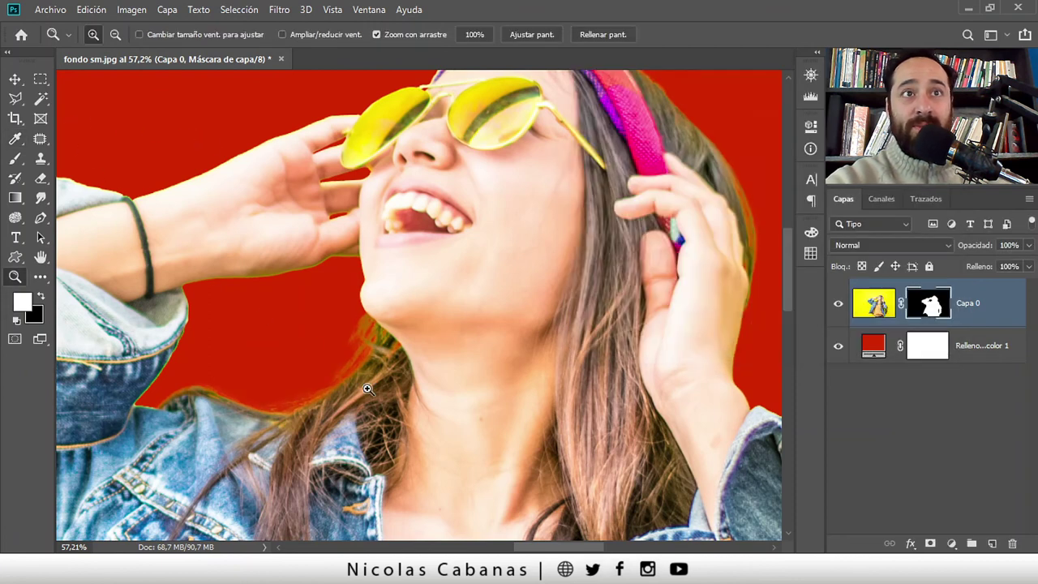
Set up a black Brush at about 10% opacity and 74 px for the mask
{"action": "left_click", "coordinate": [14, 158]}
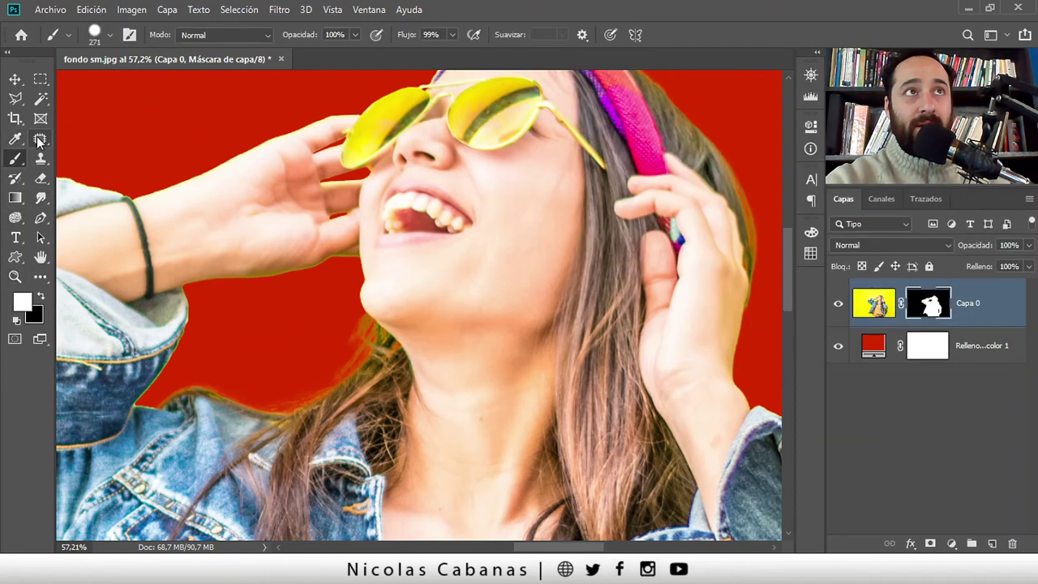
{"action": "left_click_drag", "start_coordinate": [315, 40], "coordinate": [237, 52]}
{"action": "scroll", "coordinate": [278, 375], "scroll_direction": "up", "scroll_amount": 2}
{"action": "scroll", "coordinate": [278, 376], "scroll_direction": "up", "scroll_amount": 2}
{"action": "left_click_drag", "start_coordinate": [449, 355], "coordinate": [433, 349]}
{"action": "key", "text": "x"}
Softly paint out the background fringe in the hair beside the chin and at lower left
{"action": "mouse_move", "coordinate": [536, 342]}
{"action": "left_mouse_down"}
{"action": "mouse_move", "coordinate": [509, 324]}
{"action": "mouse_move", "coordinate": [527, 331]}
{"action": "mouse_move", "coordinate": [516, 338]}
{"action": "left_mouse_up"}
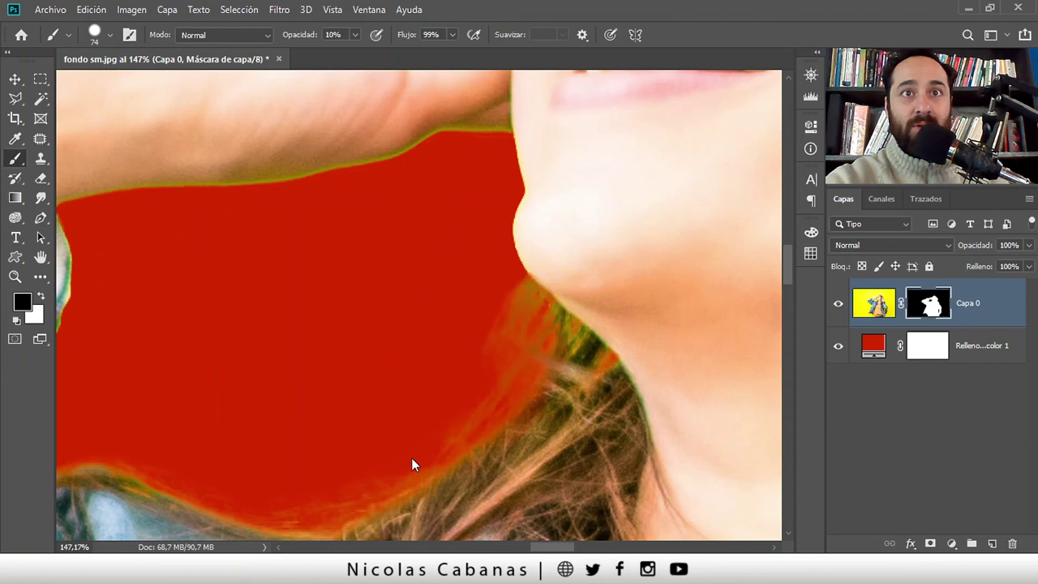
{"action": "left_click_drag", "start_coordinate": [459, 417], "coordinate": [303, 472]}
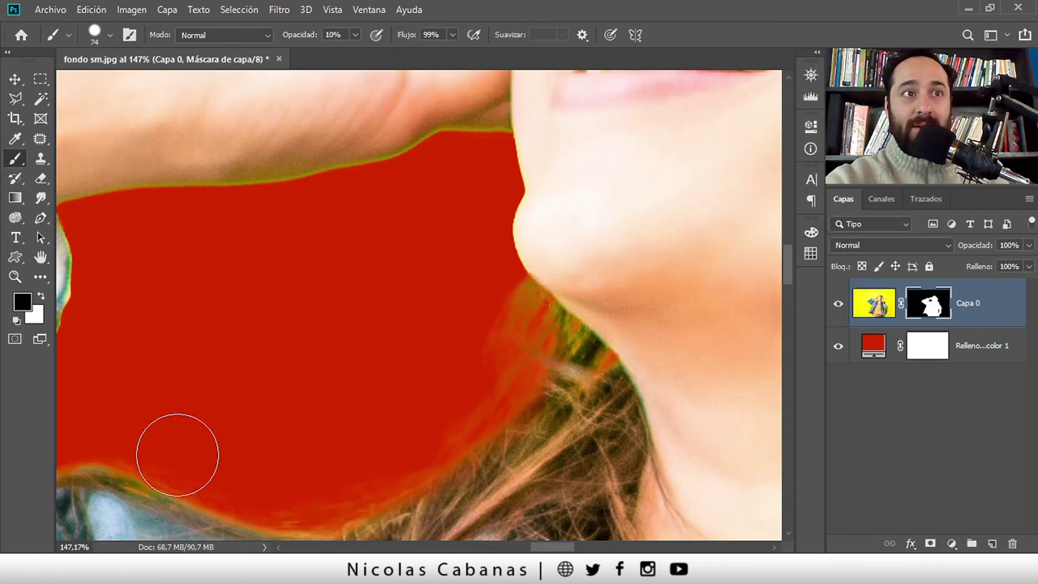
{"action": "mouse_move", "coordinate": [489, 389]}
{"action": "left_mouse_down"}
{"action": "mouse_move", "coordinate": [524, 332]}
{"action": "mouse_move", "coordinate": [543, 383]}
{"action": "left_mouse_up"}
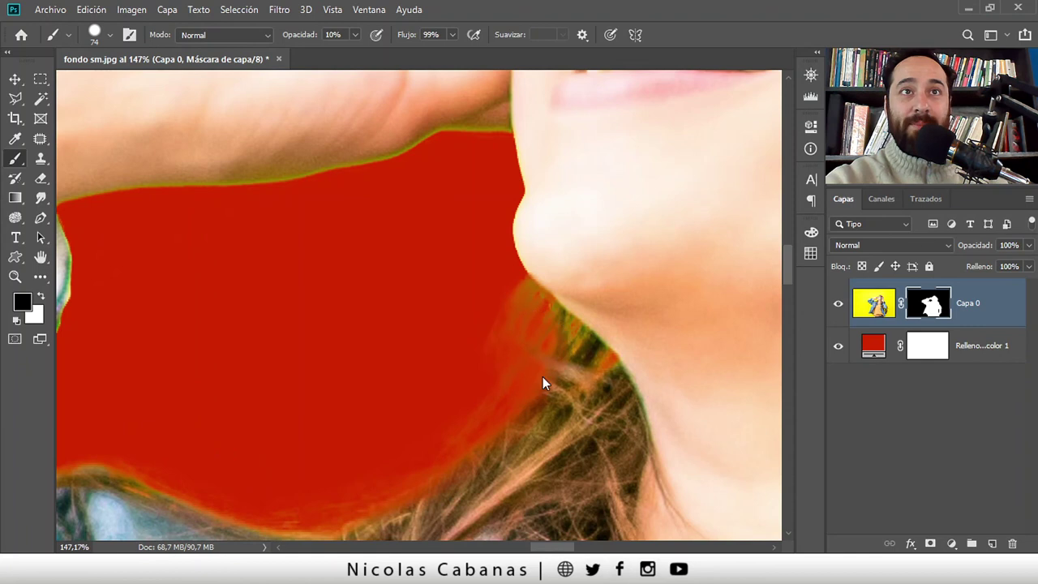
{"action": "key", "text": "z"}
{"action": "mouse_move", "coordinate": [637, 332]}
{"action": "left_mouse_down"}
{"action": "mouse_move", "coordinate": [421, 268]}
{"action": "mouse_move", "coordinate": [454, 267]}
{"action": "left_mouse_up"}
Recolour the fill layer from red to cyan (00c3d4)
{"action": "double_click", "coordinate": [873, 345]}
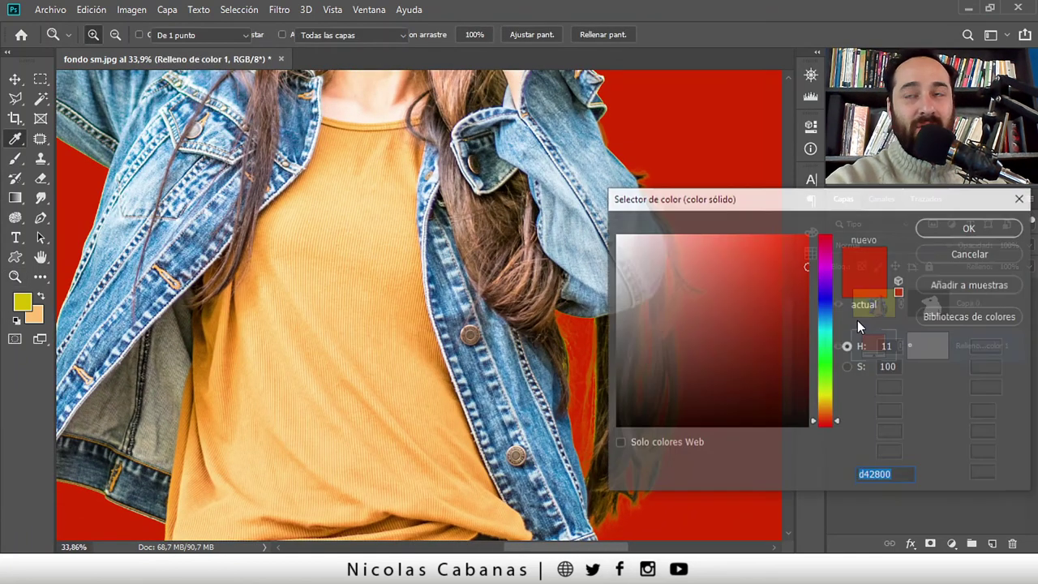
{"action": "left_click_drag", "start_coordinate": [823, 270], "coordinate": [815, 328]}
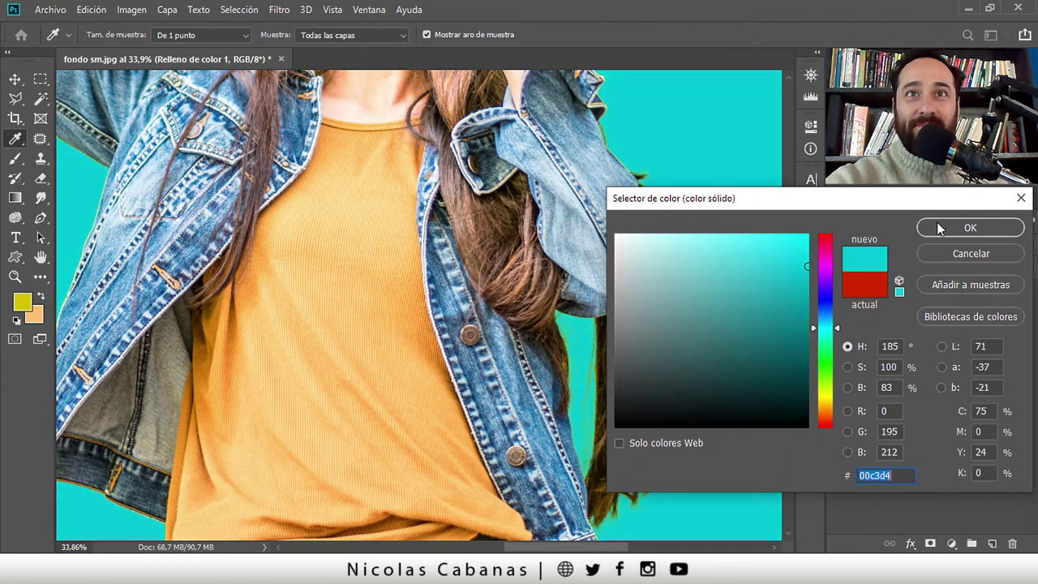
{"action": "left_click", "coordinate": [939, 228]}
Fit the image on screen and zoom in to inspect the jacket sleeve edges
{"action": "key", "text": "z"}
{"action": "key", "text": "ctrl+0"}
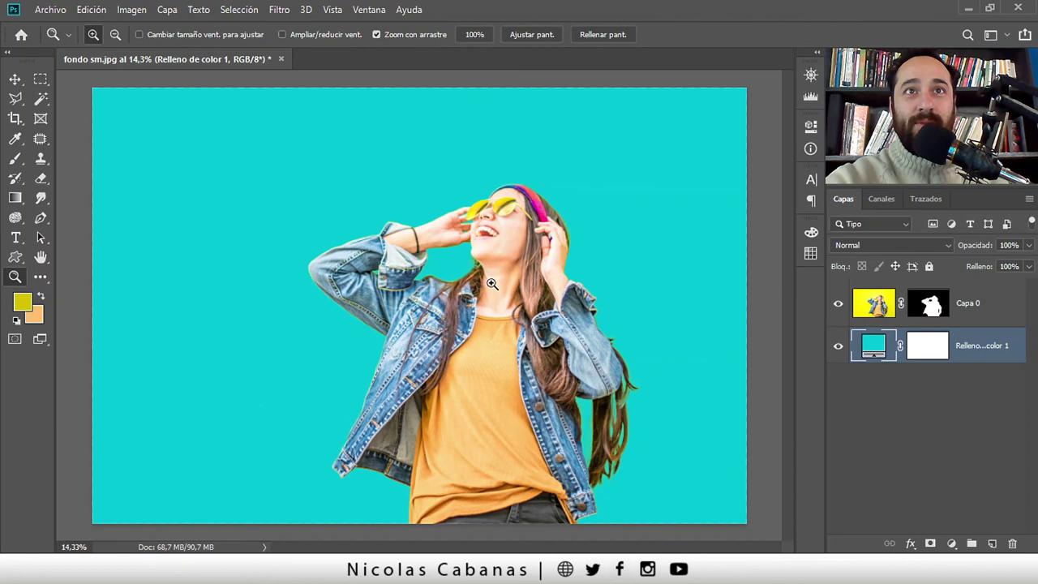
{"action": "left_click_drag", "start_coordinate": [508, 289], "coordinate": [527, 288]}
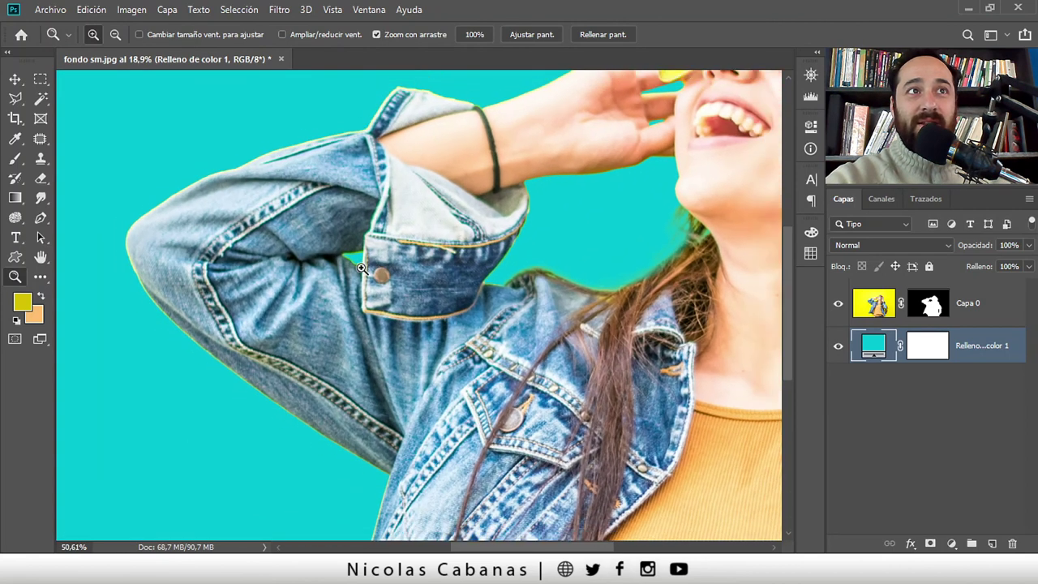
{"action": "left_click_drag", "start_coordinate": [298, 279], "coordinate": [304, 280]}
{"action": "left_click_drag", "start_coordinate": [560, 308], "coordinate": [526, 308]}
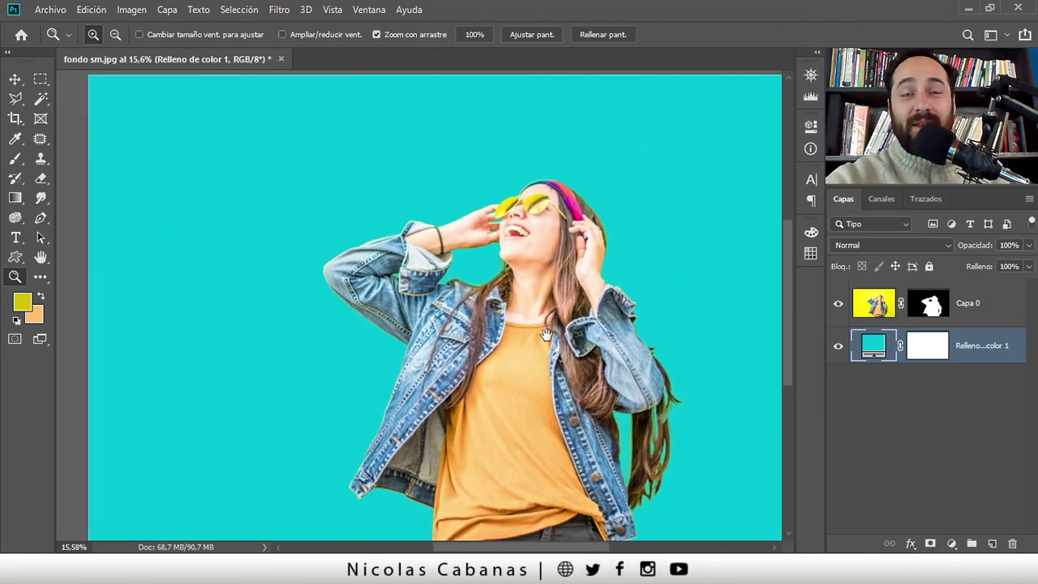